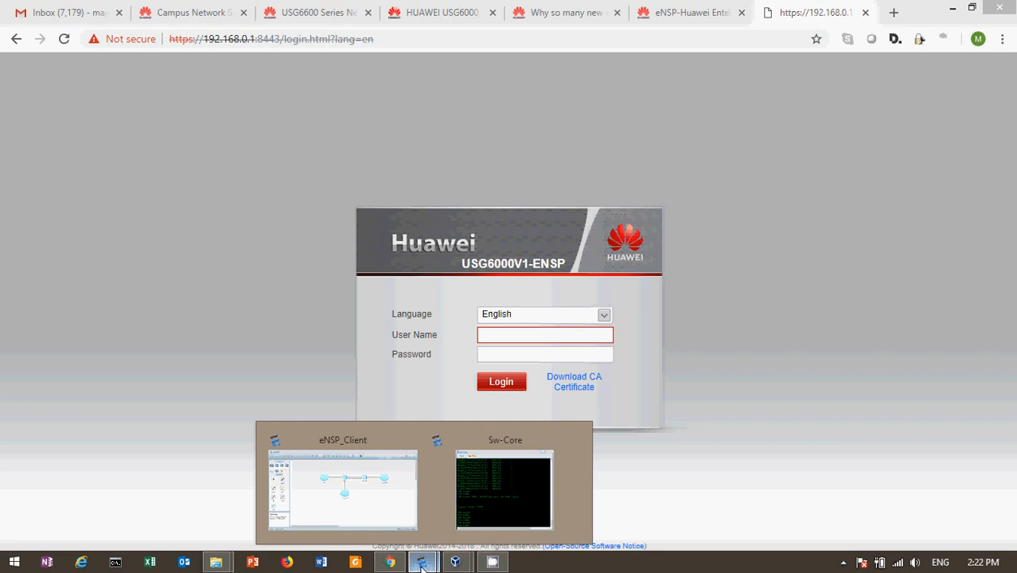
Step: Bring the eNSP 'fw' lab topology window to the front from the taskbar
click(318, 508)
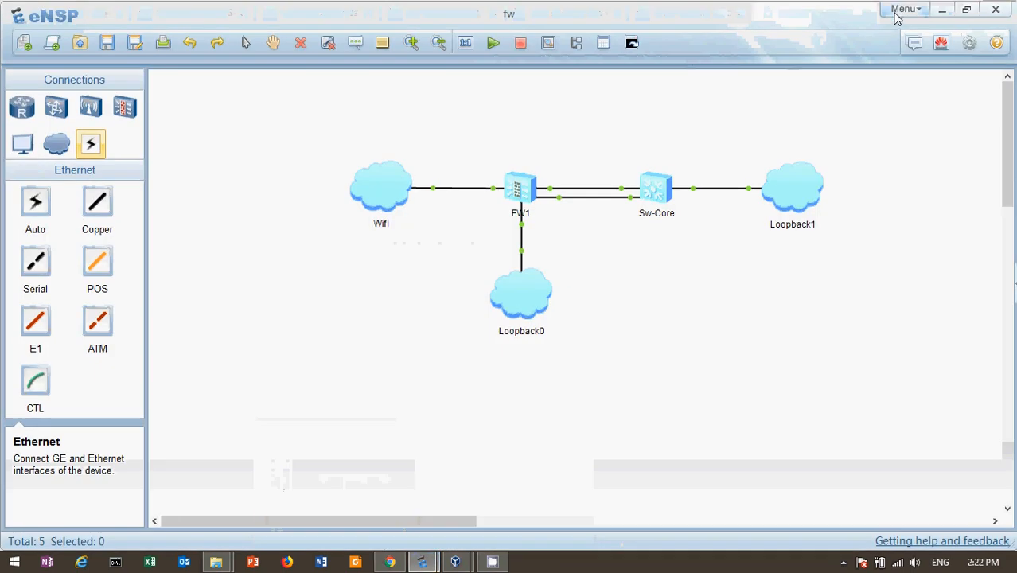
click(902, 9)
mouse_move(904, 124)
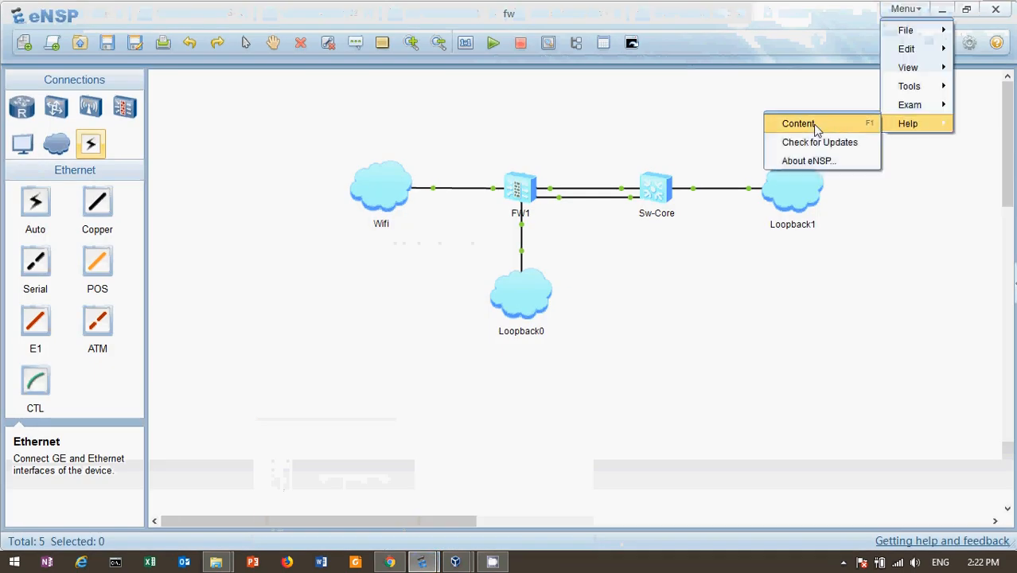
click(812, 163)
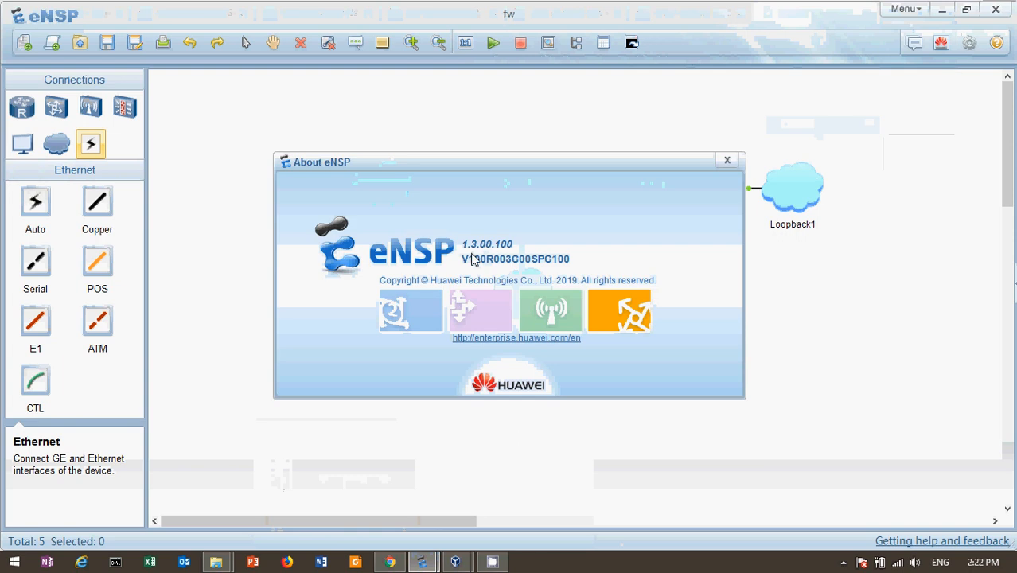
click(728, 162)
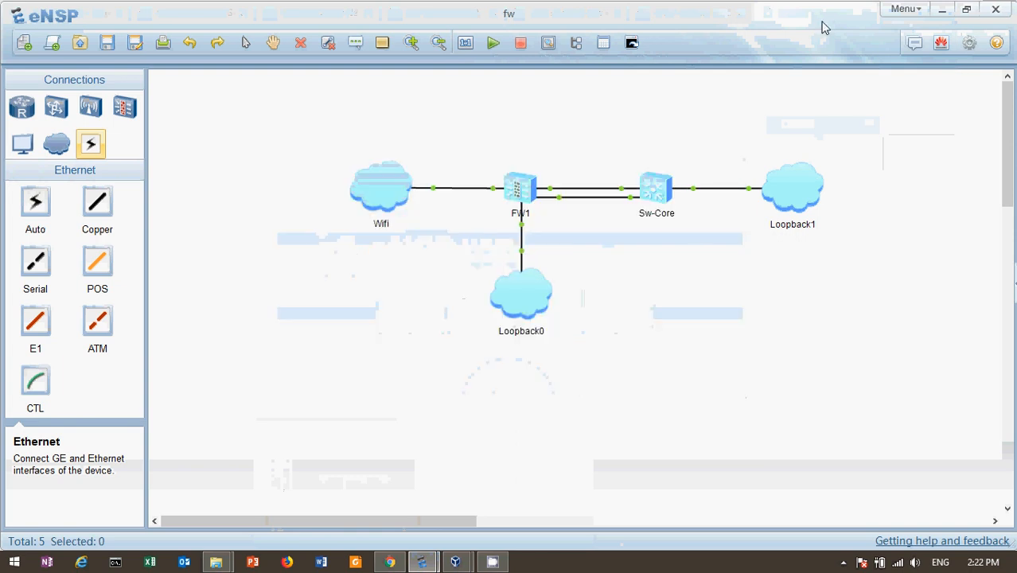
Step: Browse the Routers, Switches and FireWall device lists, ending on the scrolled router models
click(22, 113)
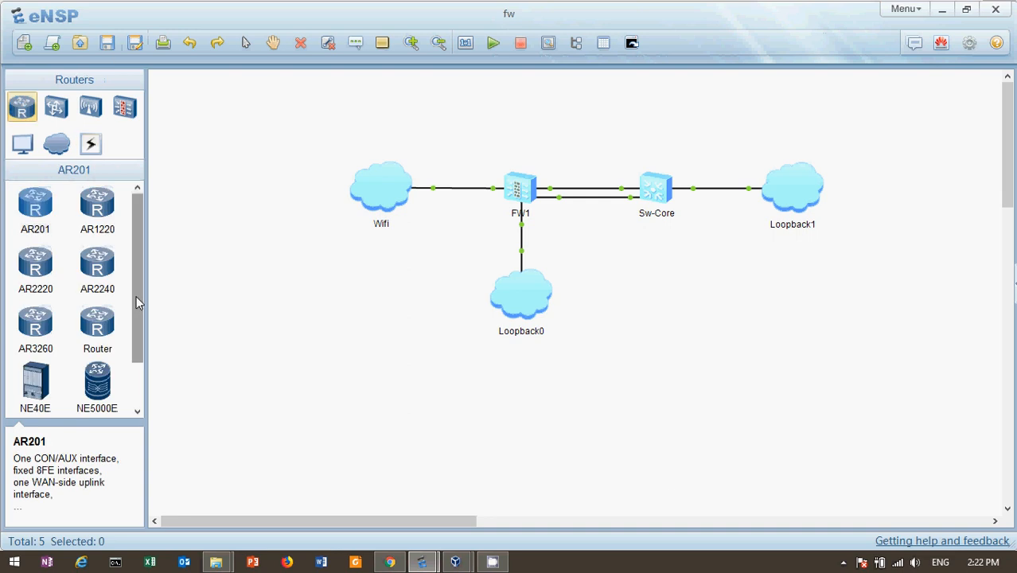
drag(136, 297, 137, 344)
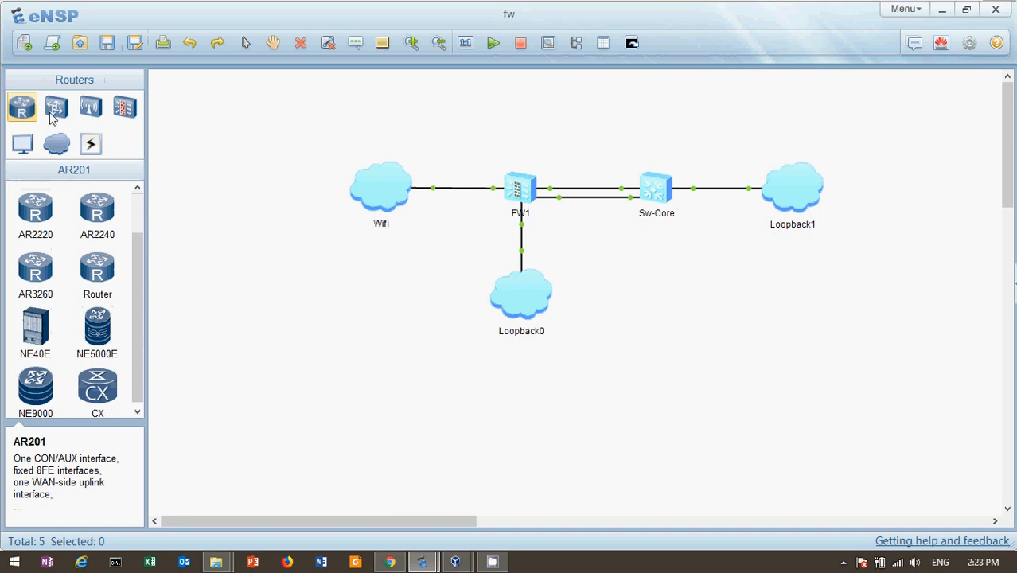
click(55, 111)
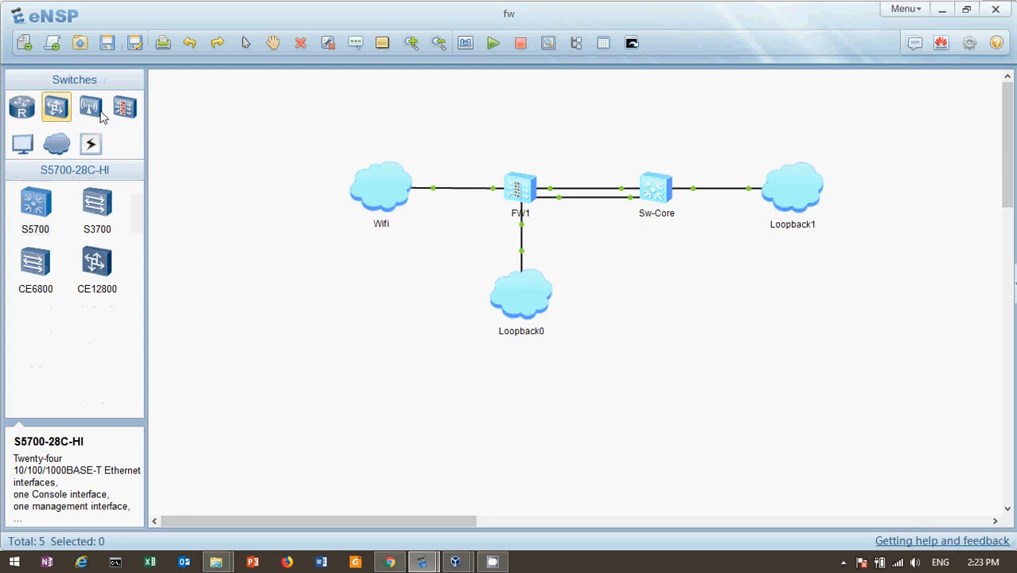
click(124, 110)
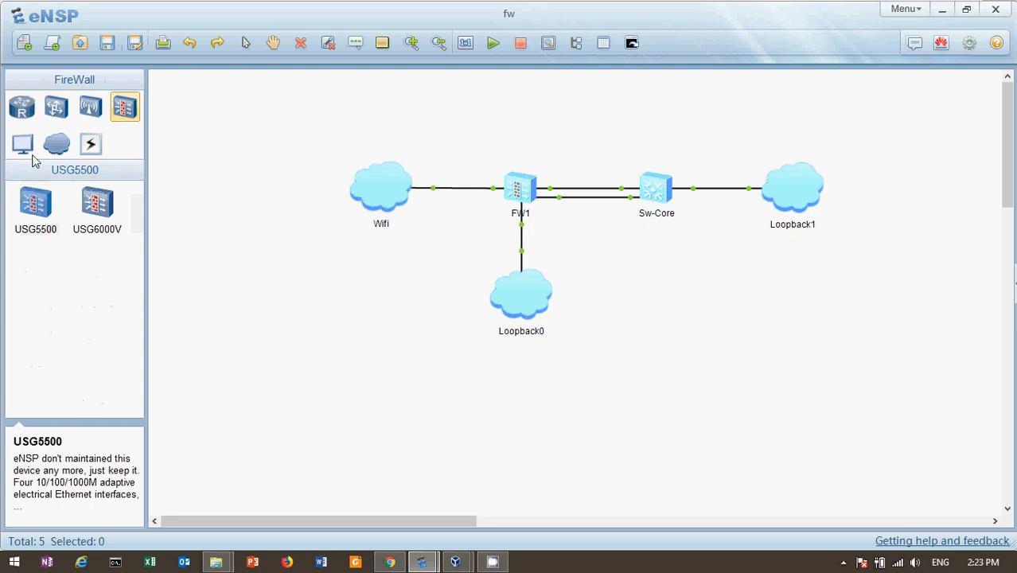
click(22, 116)
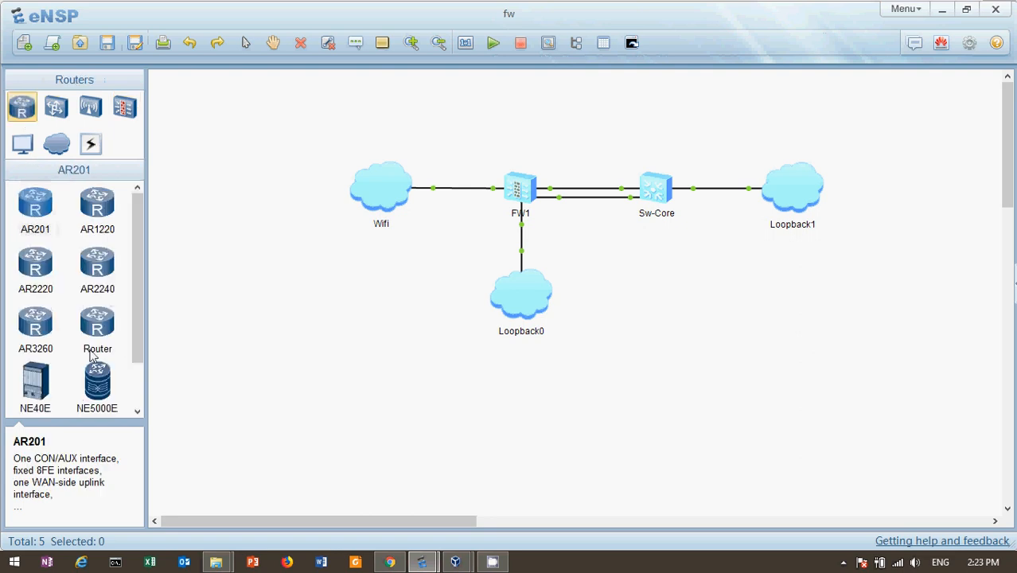
drag(141, 309, 152, 372)
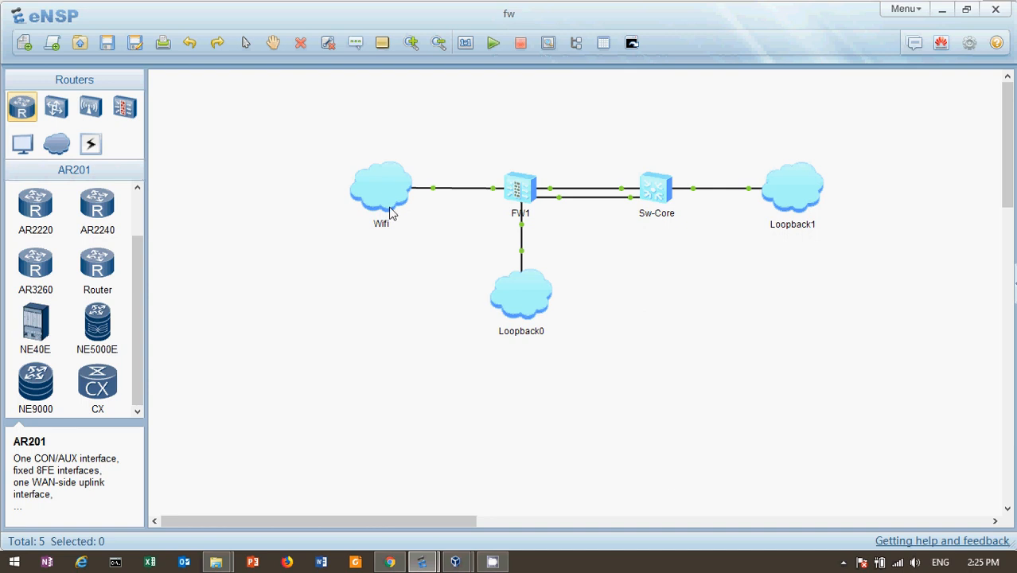
right_click(370, 191)
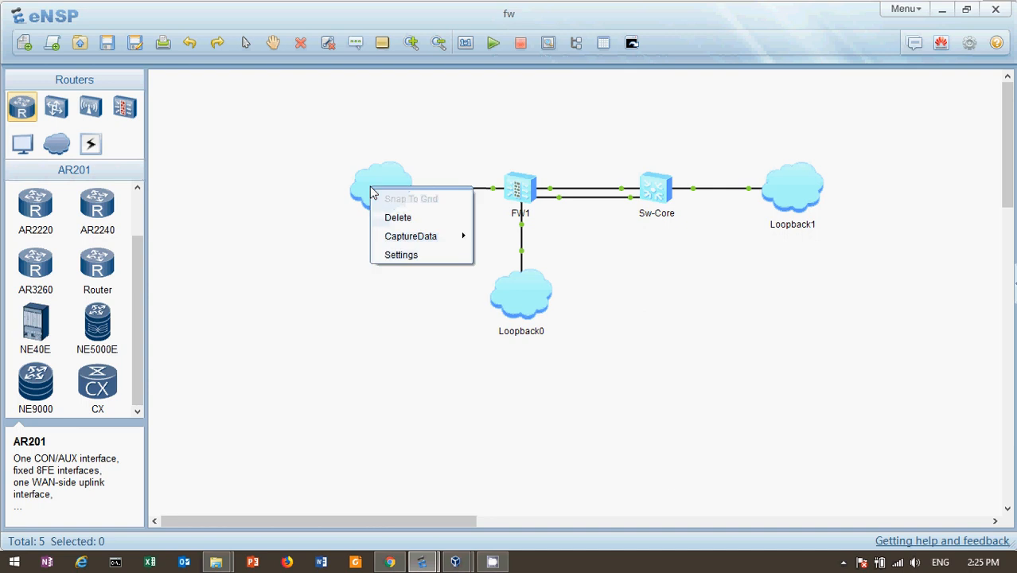
click(401, 255)
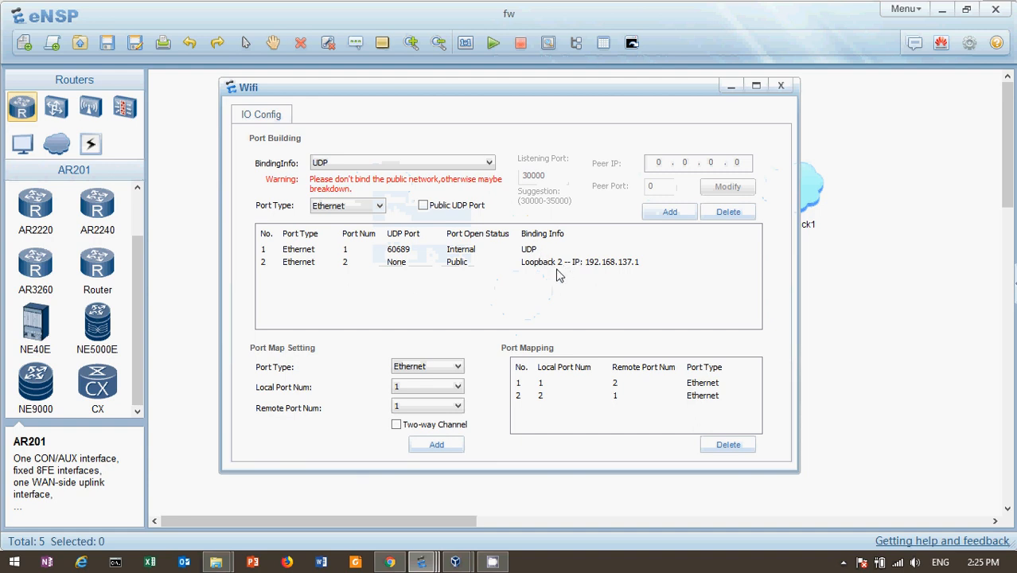
click(781, 86)
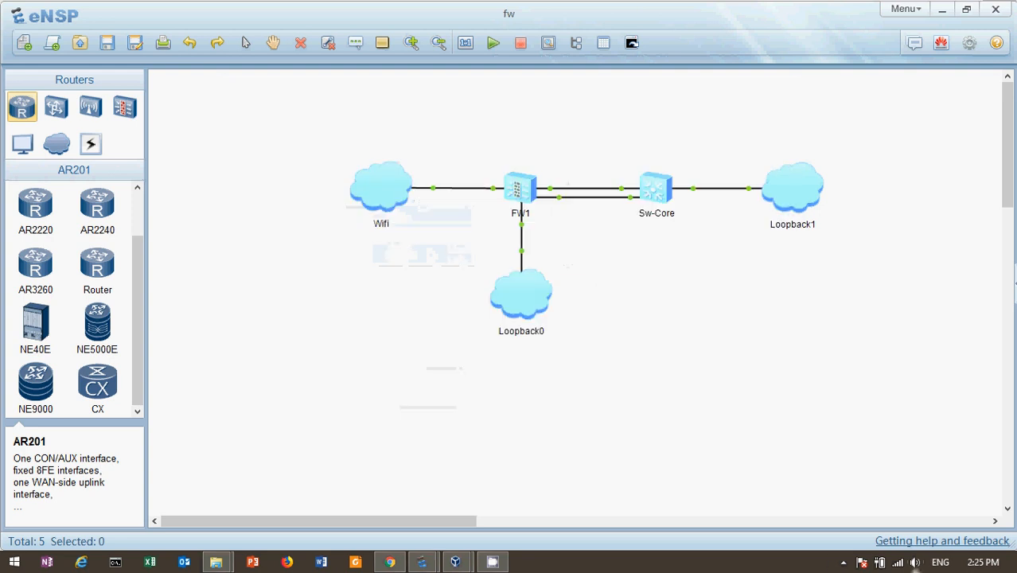
right_click(897, 565)
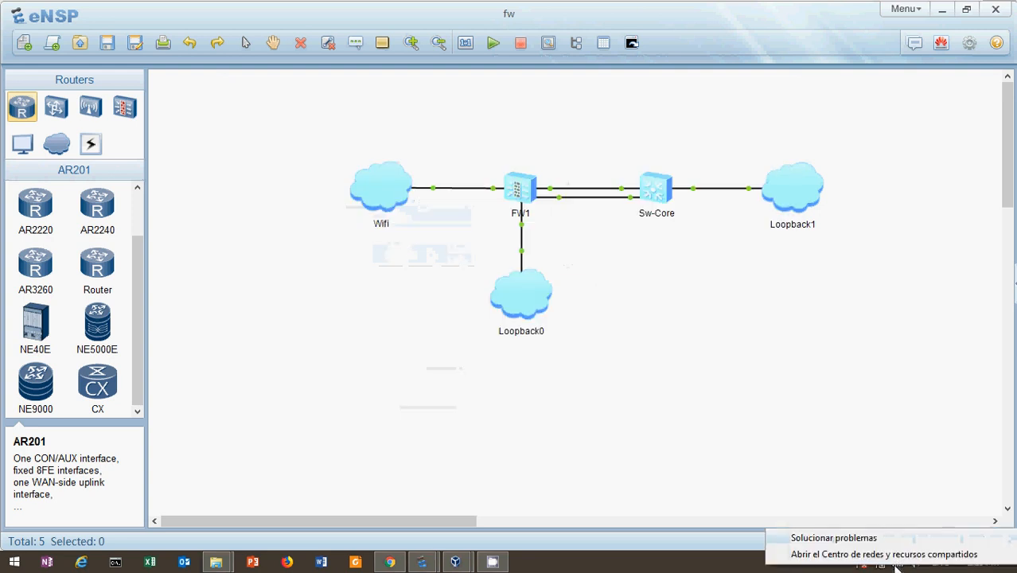
click(849, 555)
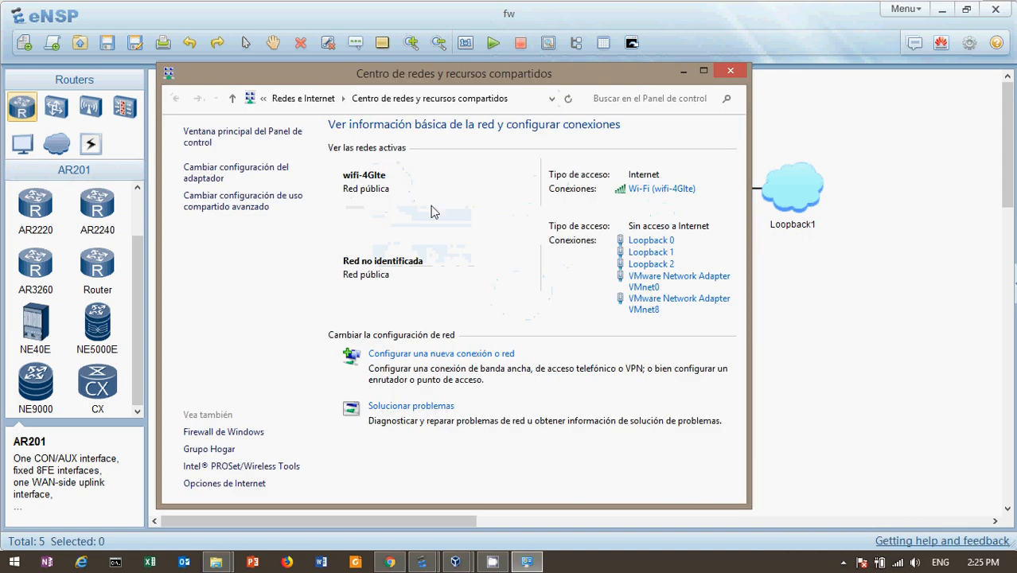
click(198, 180)
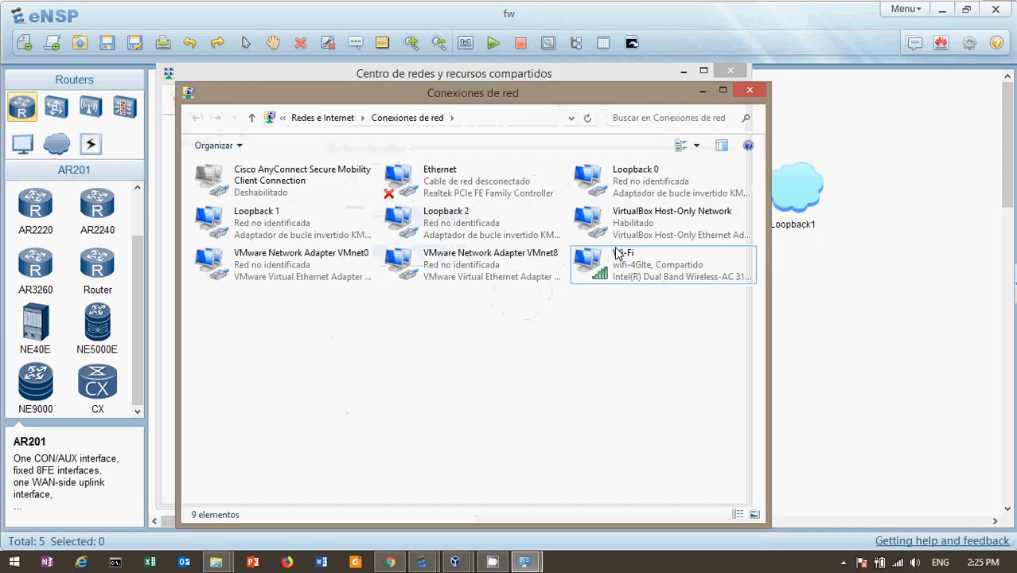
click(439, 227)
right_click(439, 227)
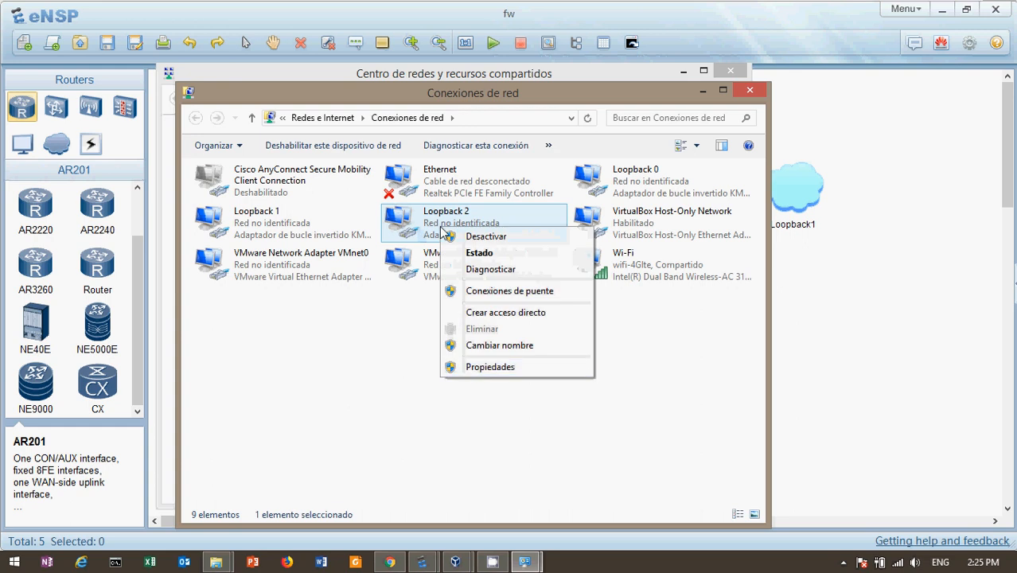
click(470, 370)
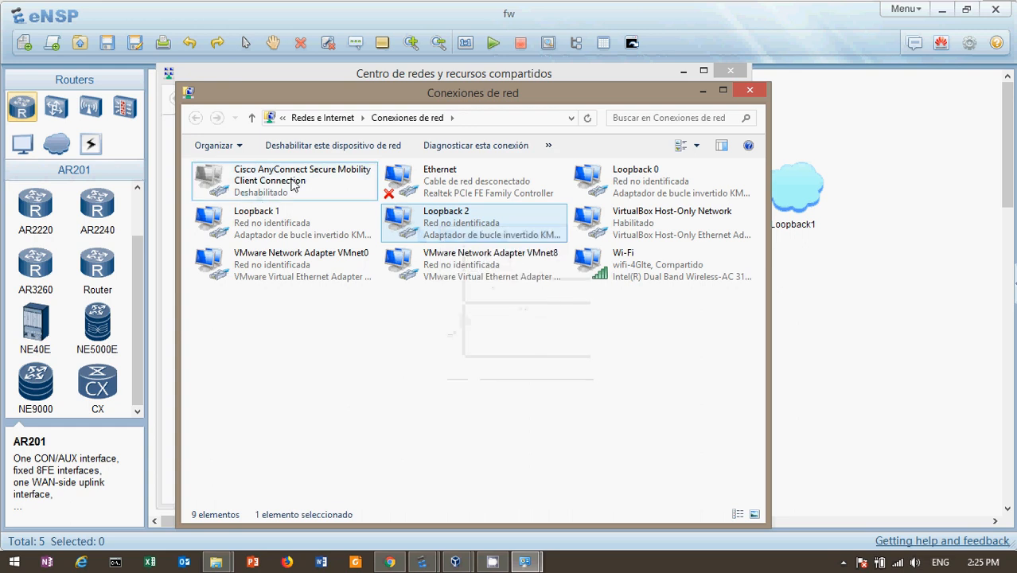
click(315, 184)
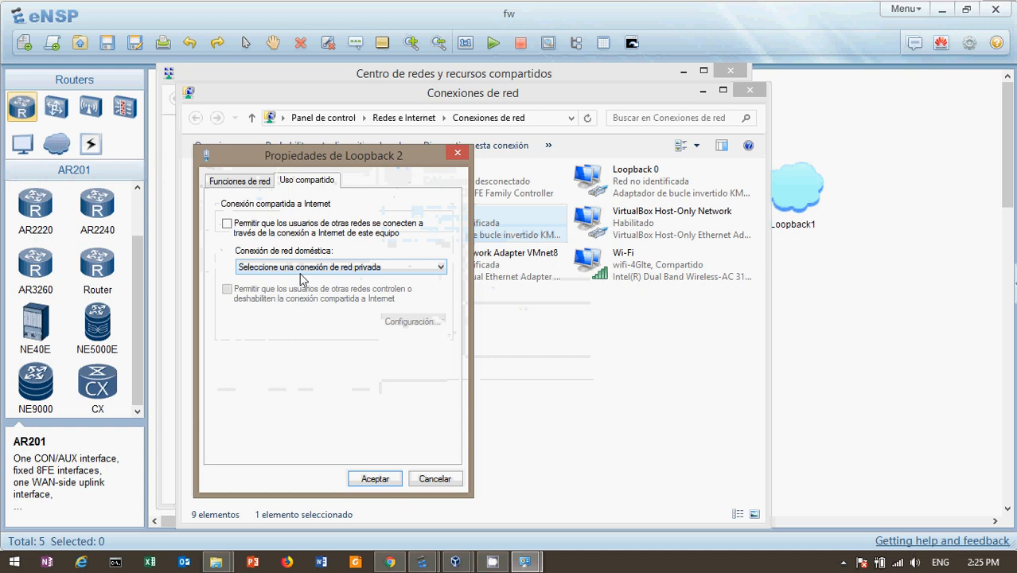
click(458, 153)
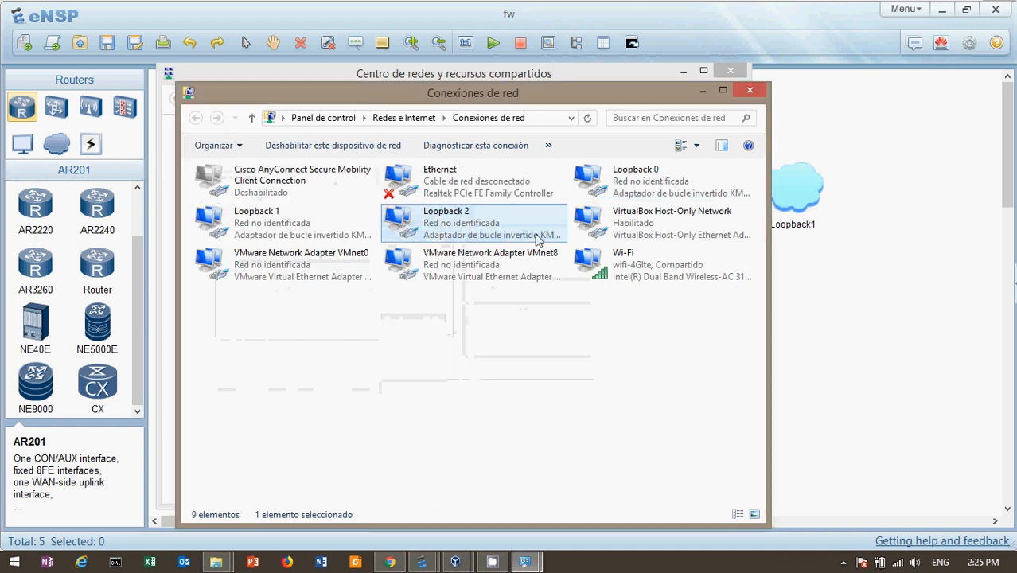
right_click(646, 275)
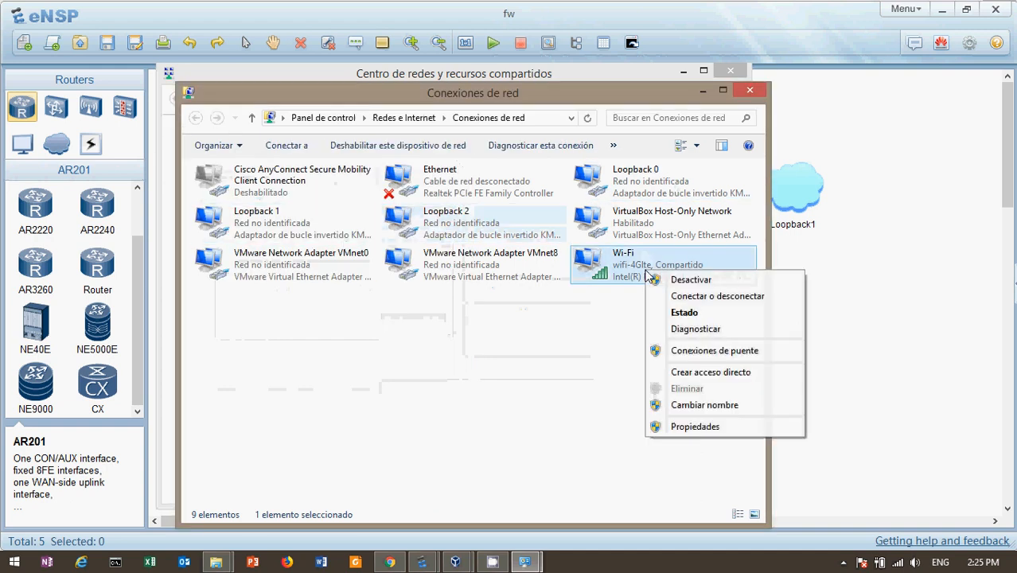
click(697, 425)
click(311, 181)
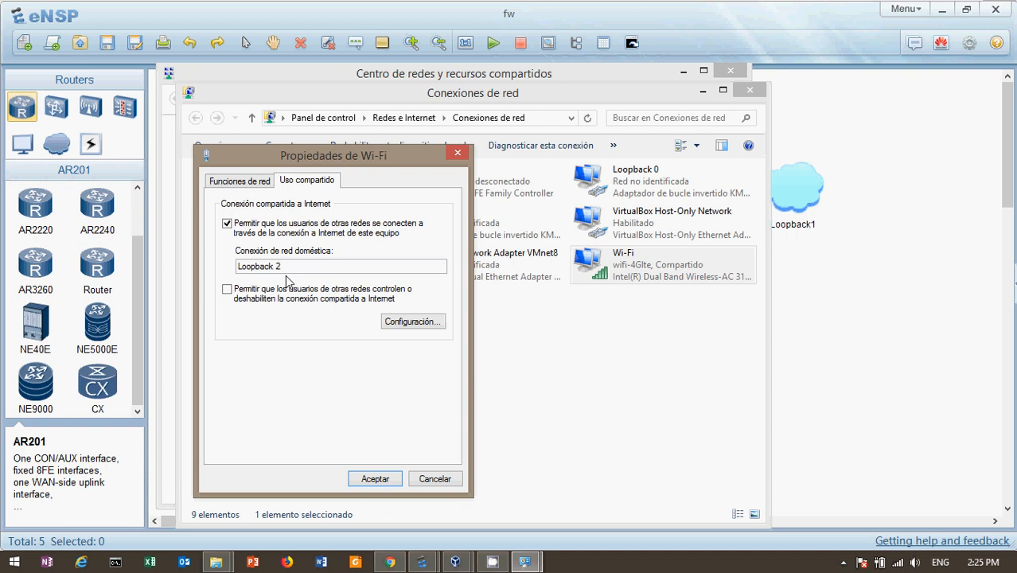
click(392, 321)
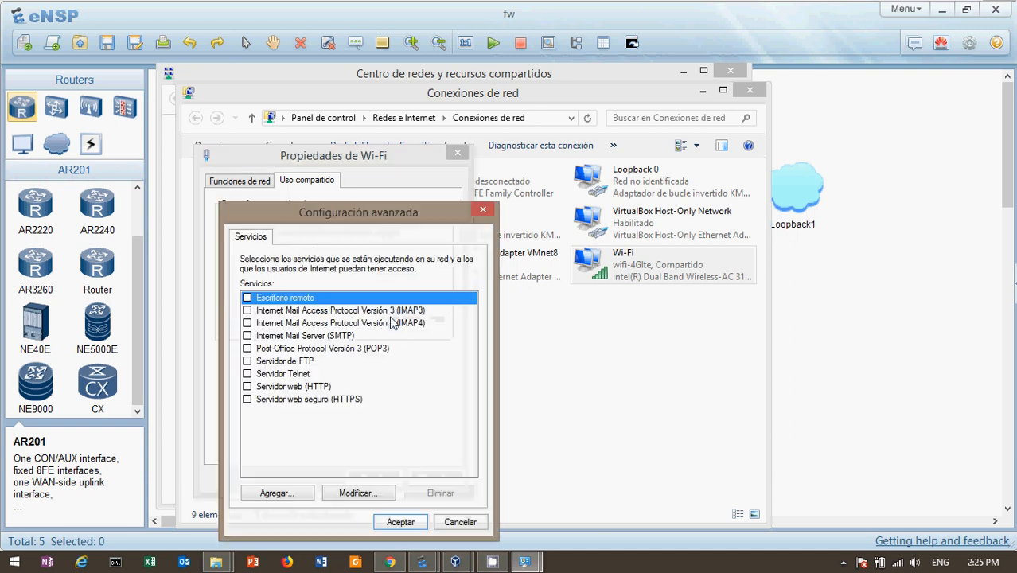
click(483, 212)
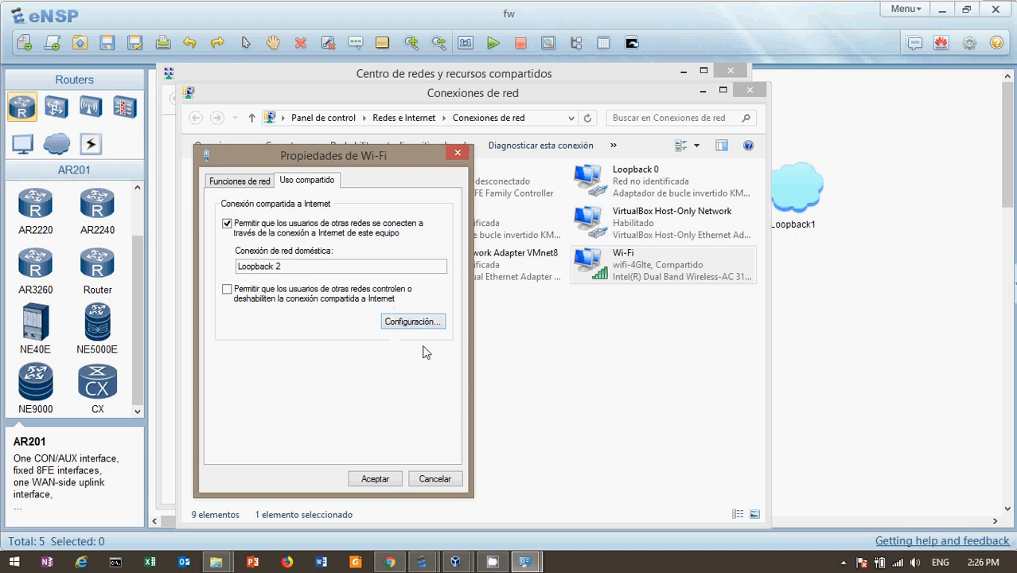
click(448, 481)
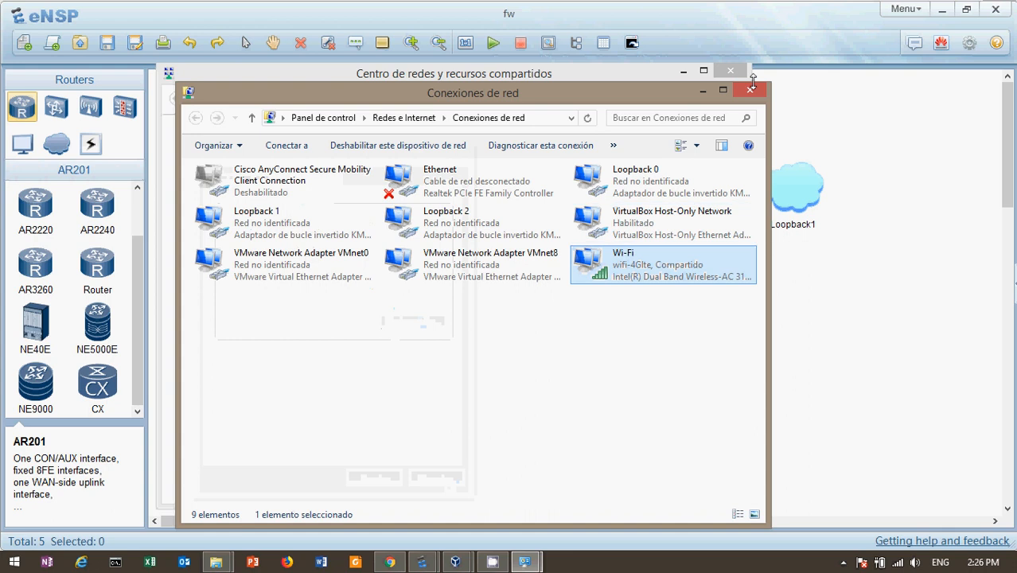
click(750, 90)
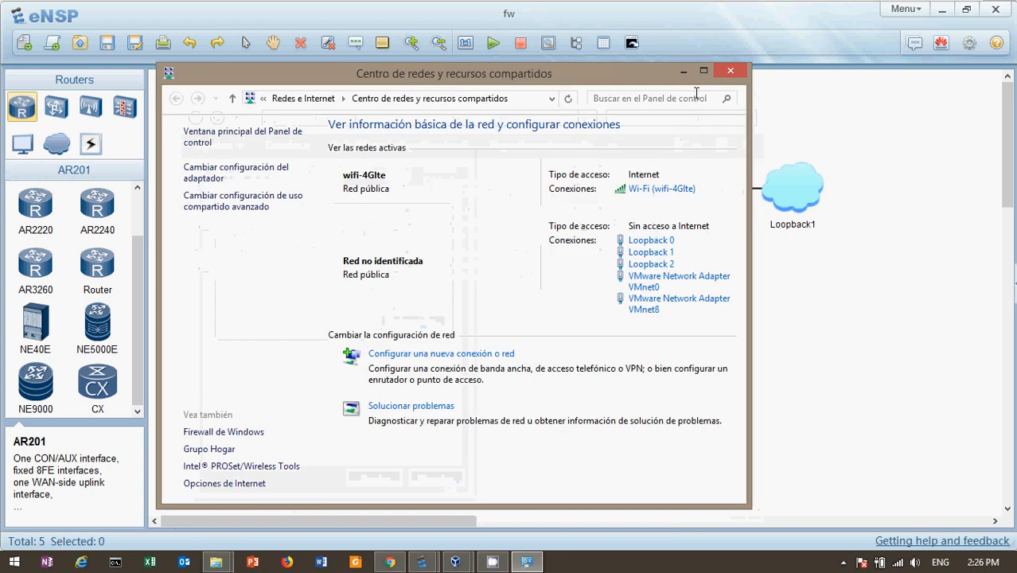
click(731, 71)
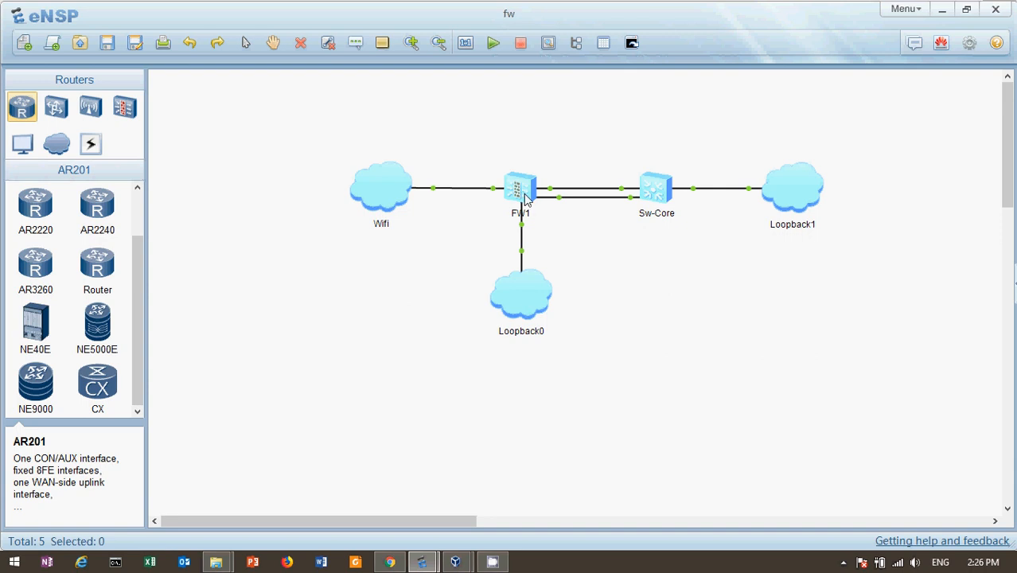
mouse_move(522, 231)
mouse_move(430, 564)
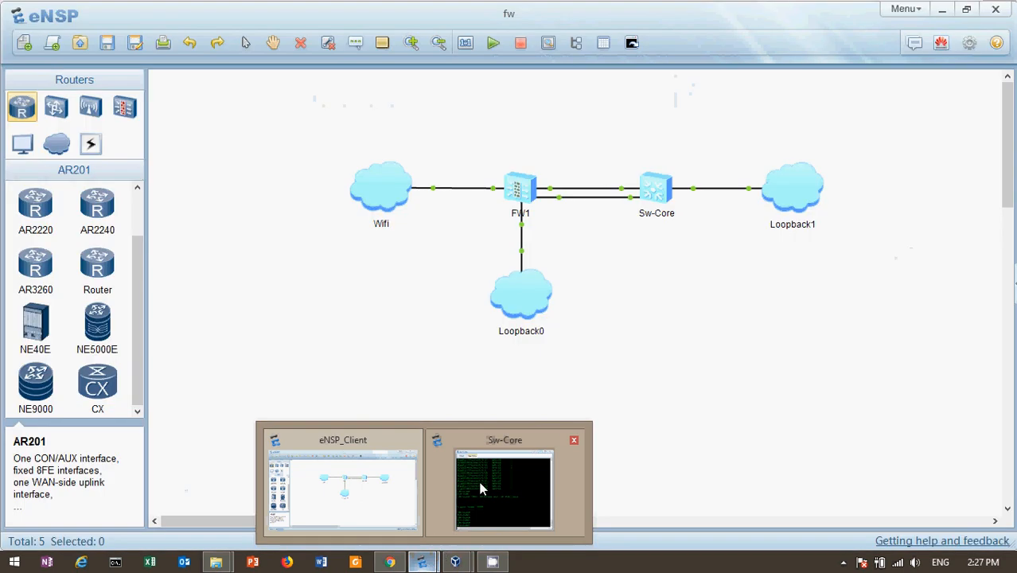
Step: Switch to the FW1 console and log in with the admin account and its password
click(481, 488)
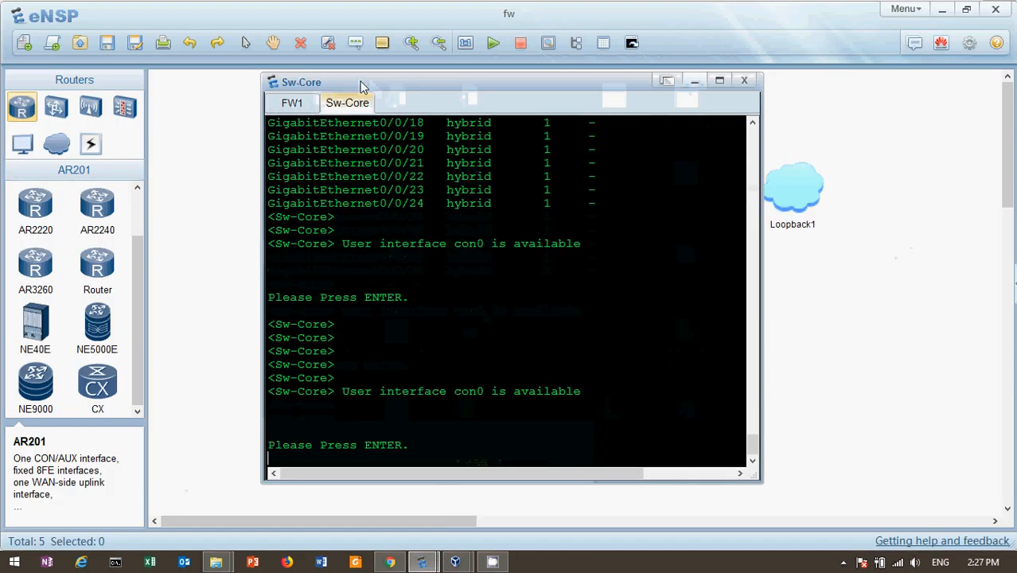
click(292, 103)
key(Return)
key(Return)
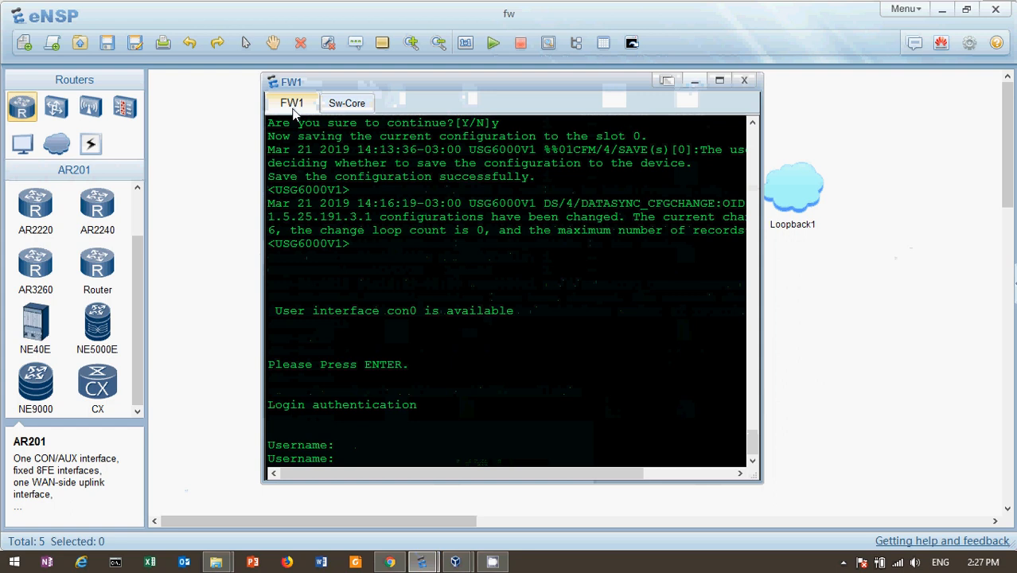
text(admi)
key(BackSpace)
key(BackSpace)
key(BackSpace)
key(BackSpace)
text(A)
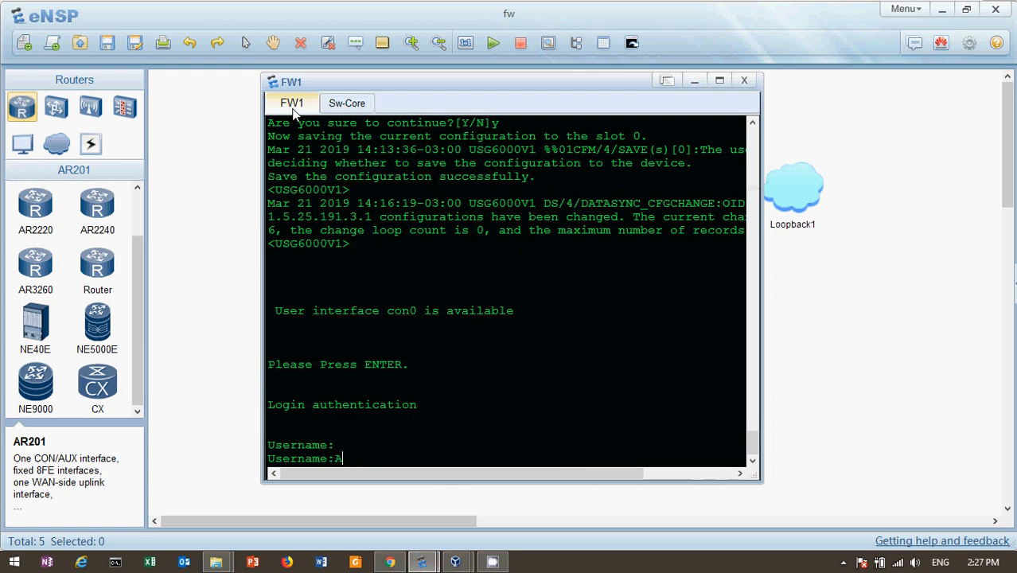
text(dmin@123)
key(BackSpace)
key(BackSpace)
key(BackSpace)
key(BackSpace)
key(BackSpace)
key(BackSpace)
key(BackSpace)
key(BackSpace)
key(BackSpace)
text(admin)
key(Return)
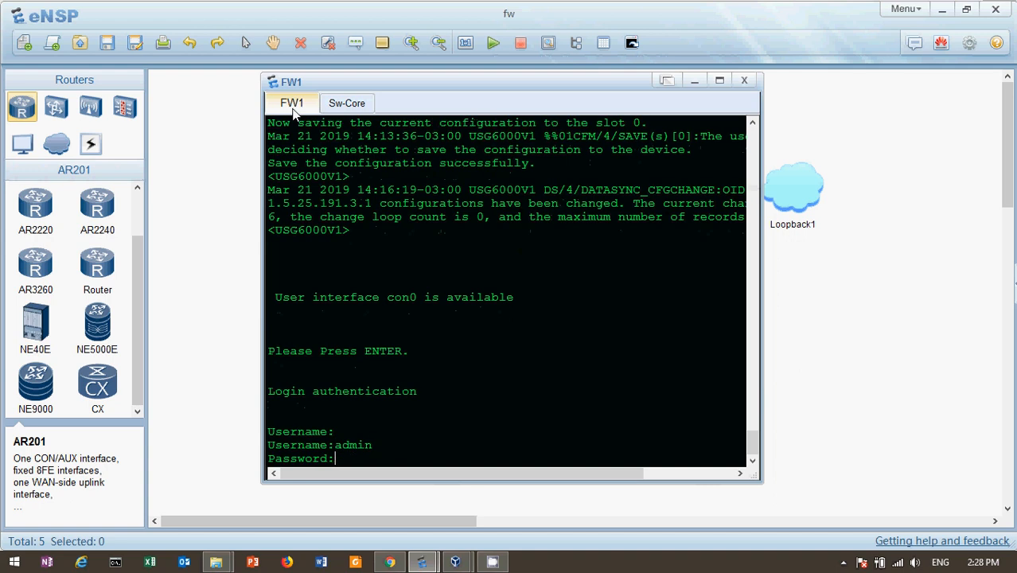
key(Return)
key(Return)
key(Return)
key(Return)
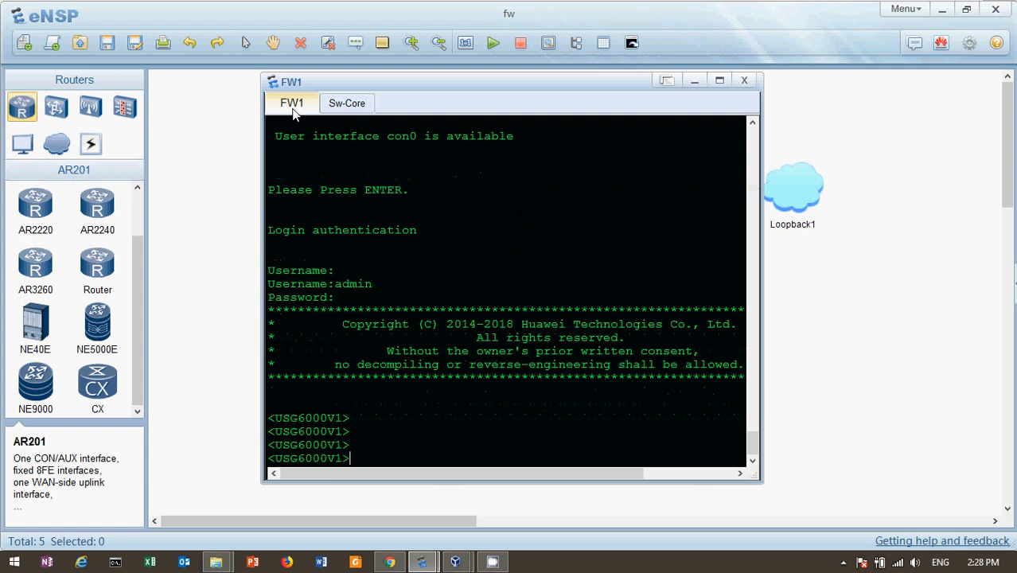
Step: Run 'dis ip int br' and highlight GigabitEthernet0/0/0's 192.168.0.1 address line
text(dis ip int br)
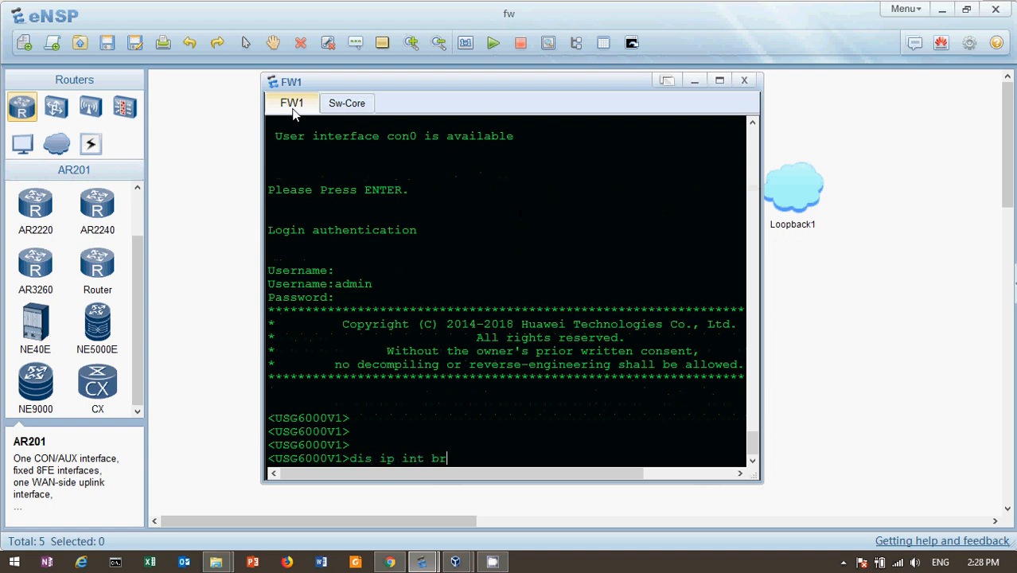
key(Return)
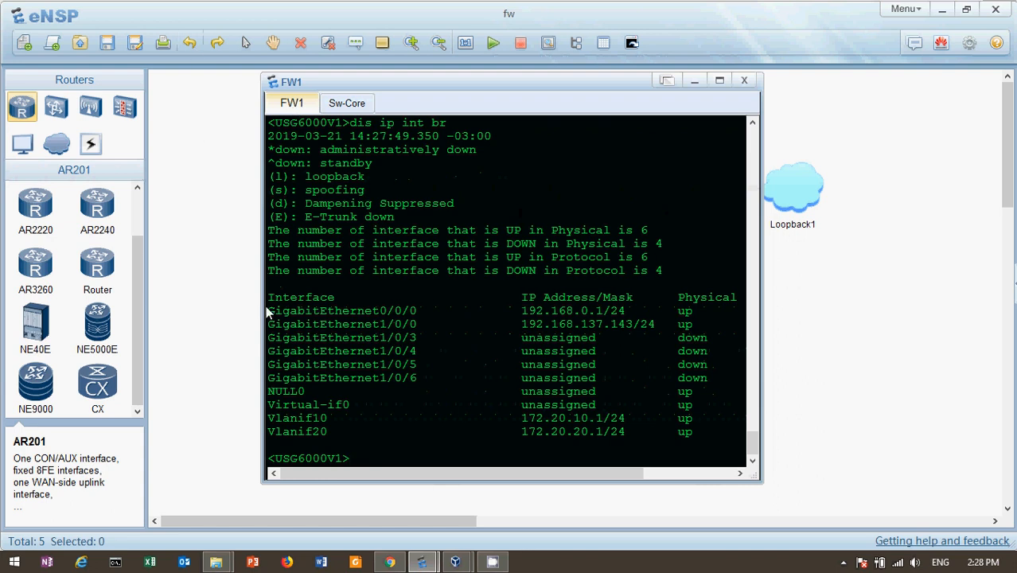
drag(269, 317, 643, 315)
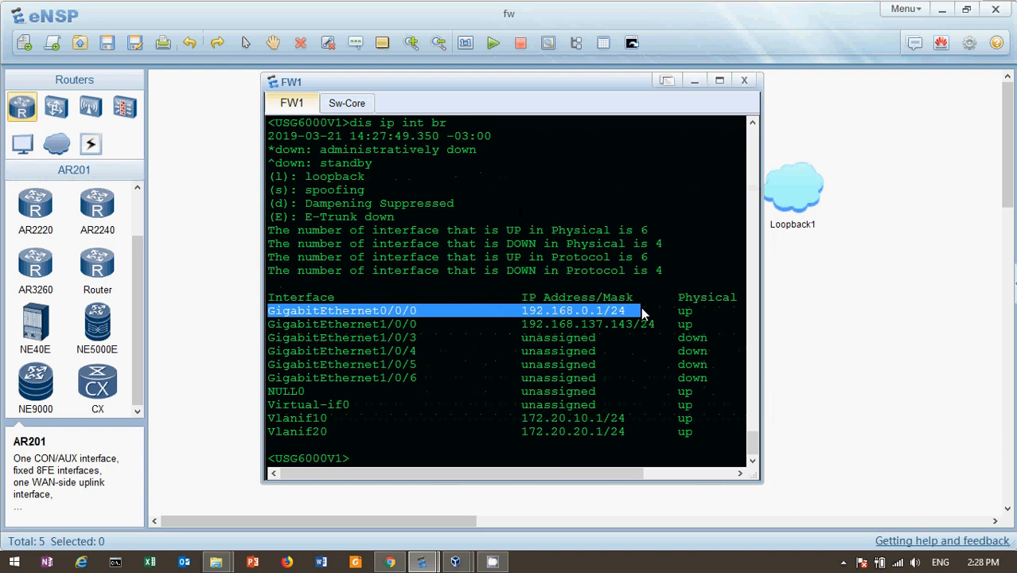
key(Return)
key(Return)
Step: Enter system-view on FW1
text(sys)
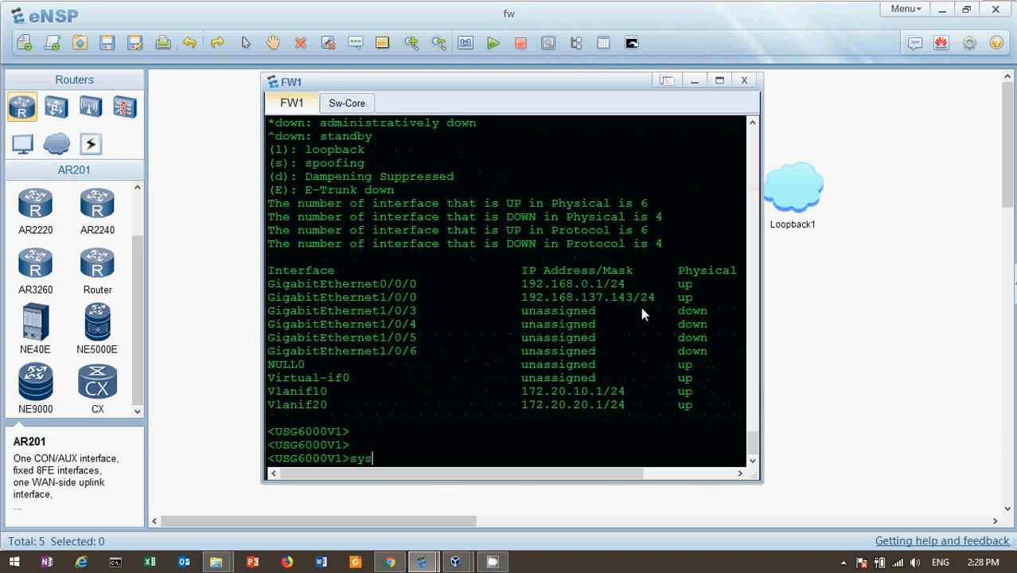
key(Tab)
text(+?)
key(BackSpace)
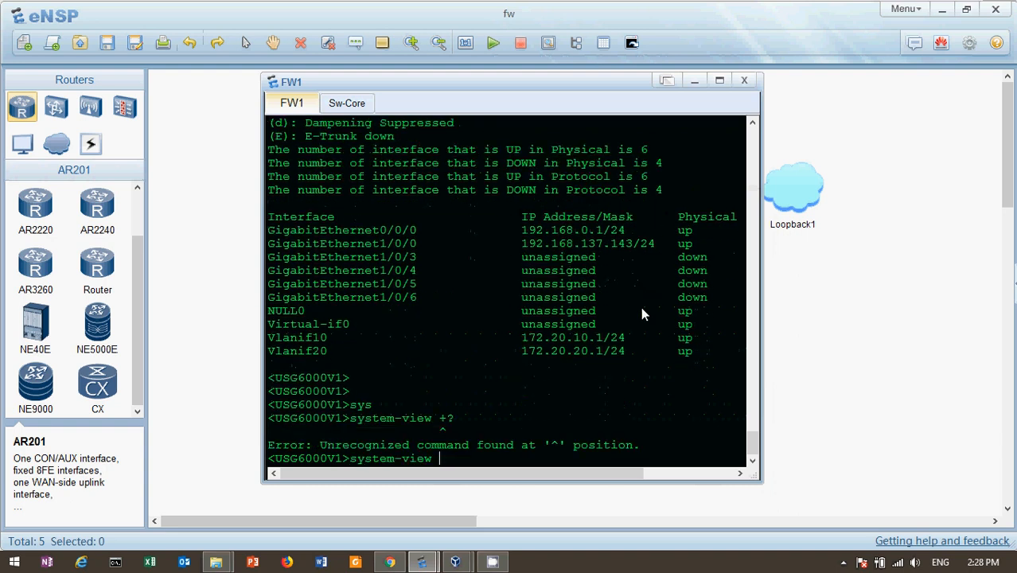
key(Return)
Step: Display GigabitEthernet0/0/0's current configuration and highlight its HTTPS and ping service-manage permits
text(dis cu)
key(Tab)
text(in)
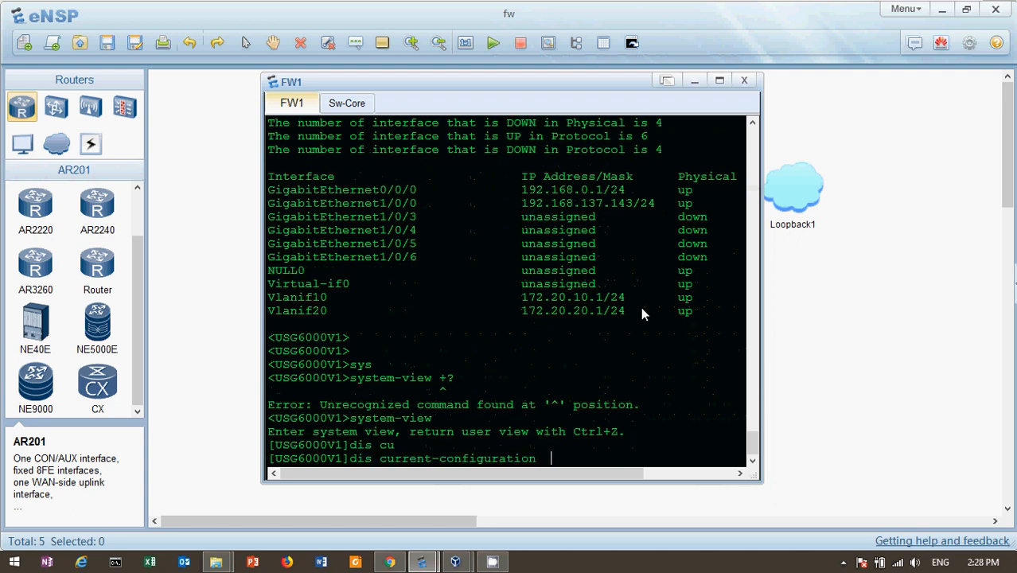
key(Tab)
text(g0/0/0)
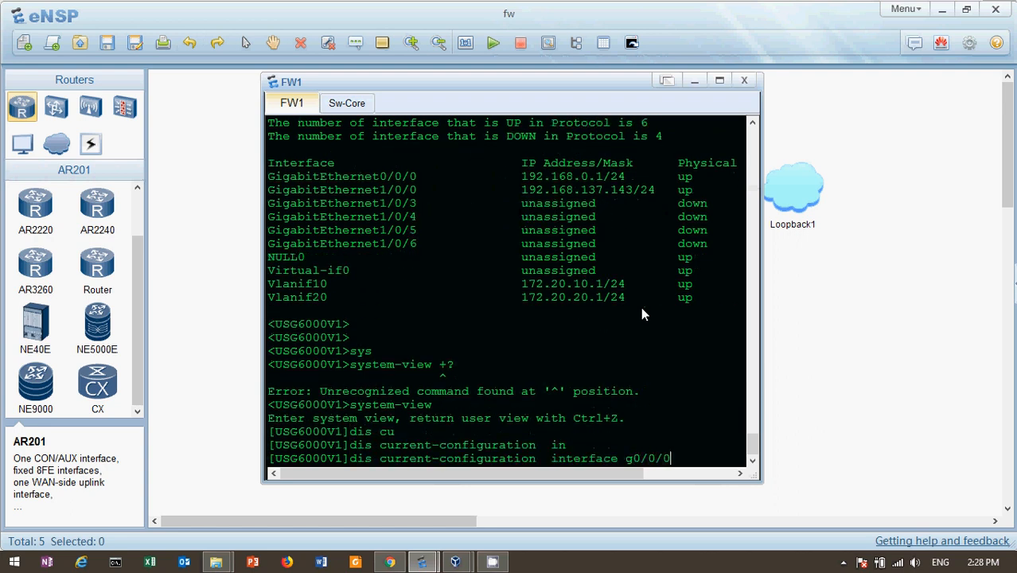
key(Return)
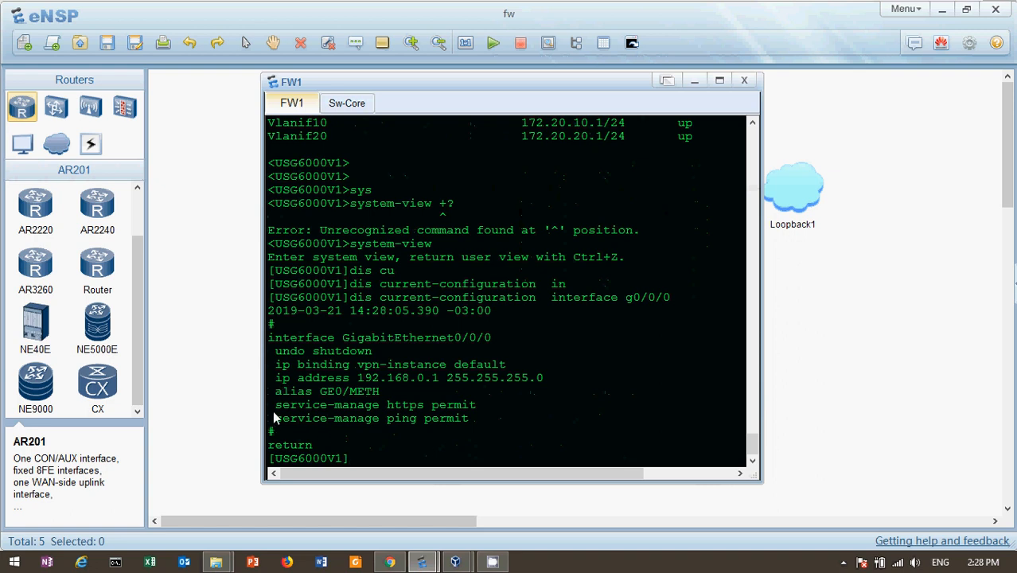
drag(275, 405, 487, 403)
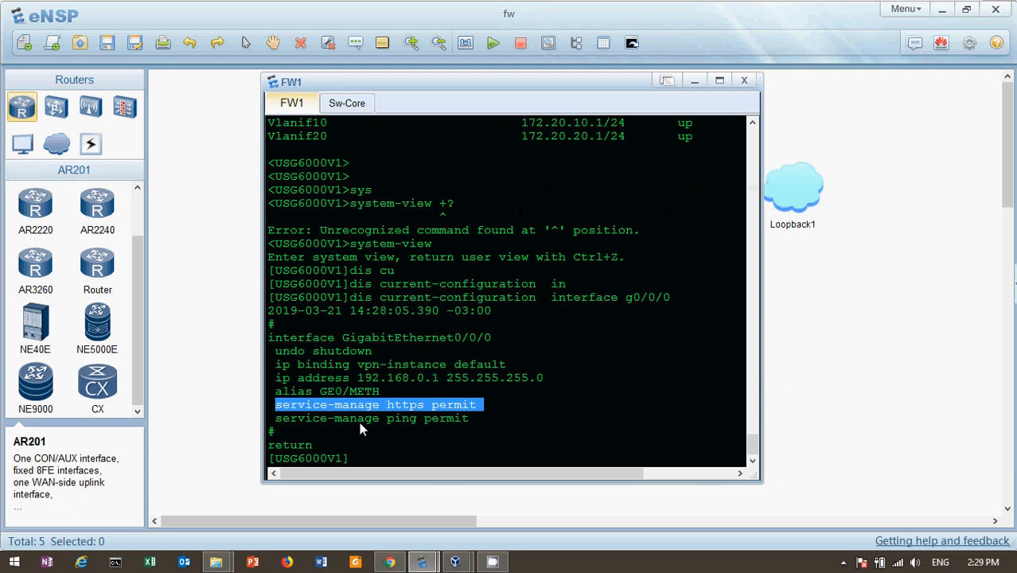
drag(276, 418, 458, 420)
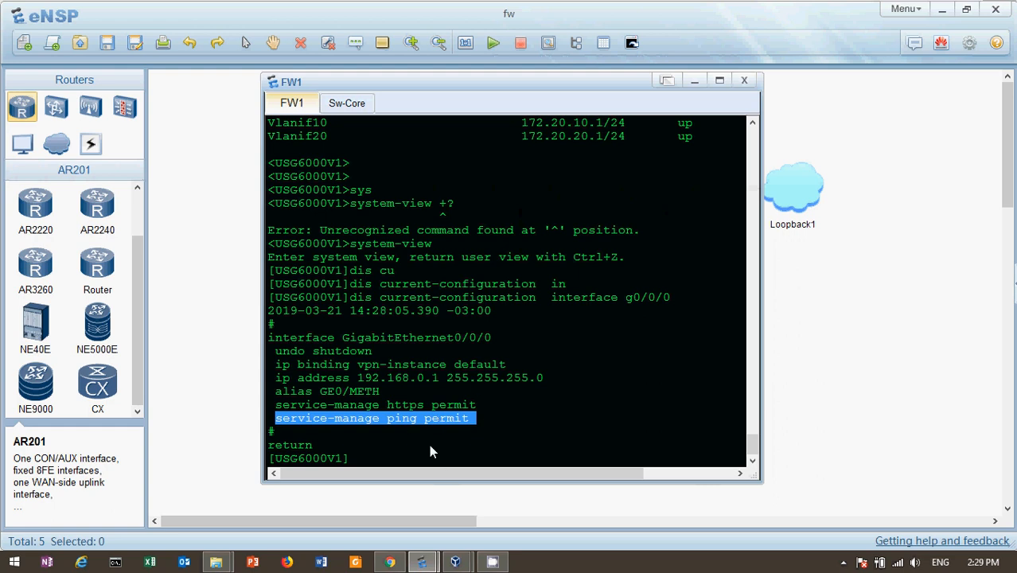
click(391, 562)
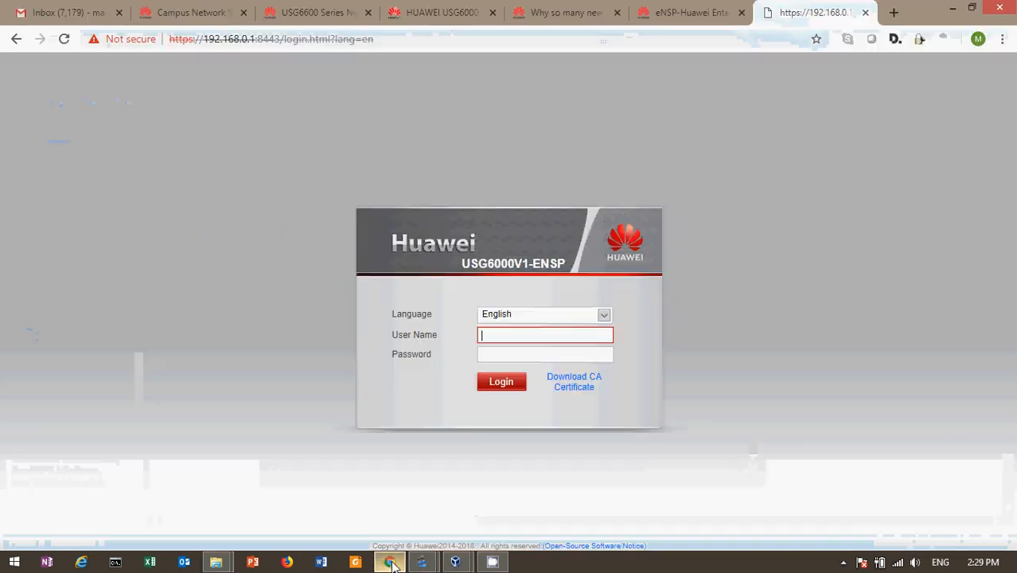
drag(391, 38, 287, 43)
key(BackSpace)
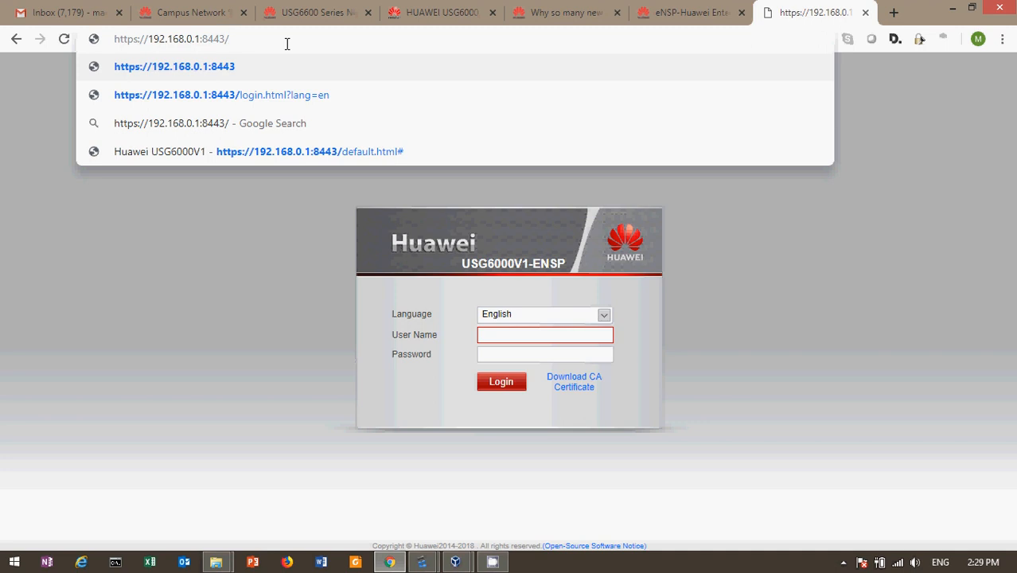
key(Return)
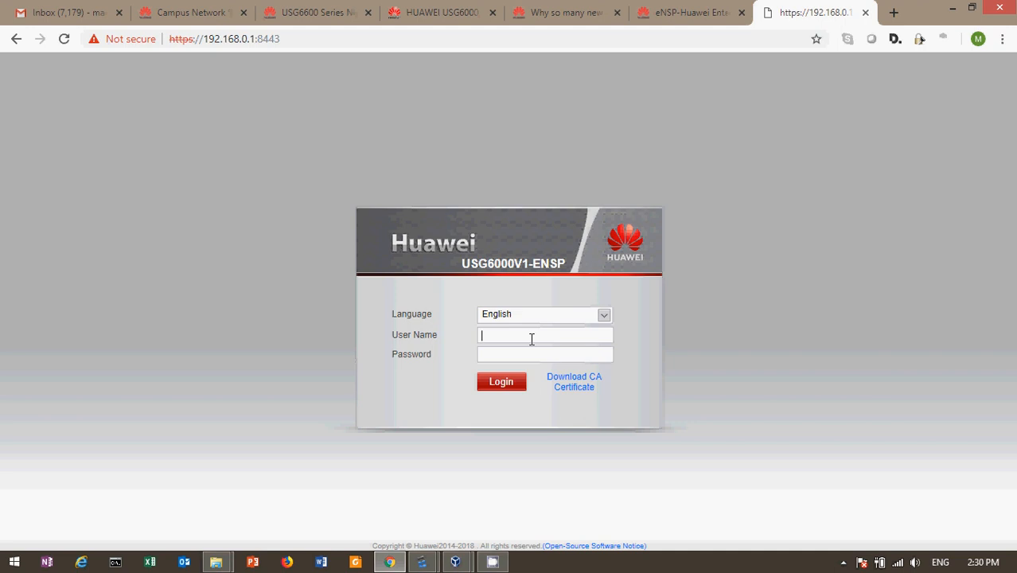
Step: Log in to the web UI with the admin account and its password
text(admin)
key(Tab)
text(admin@123)
key(Return)
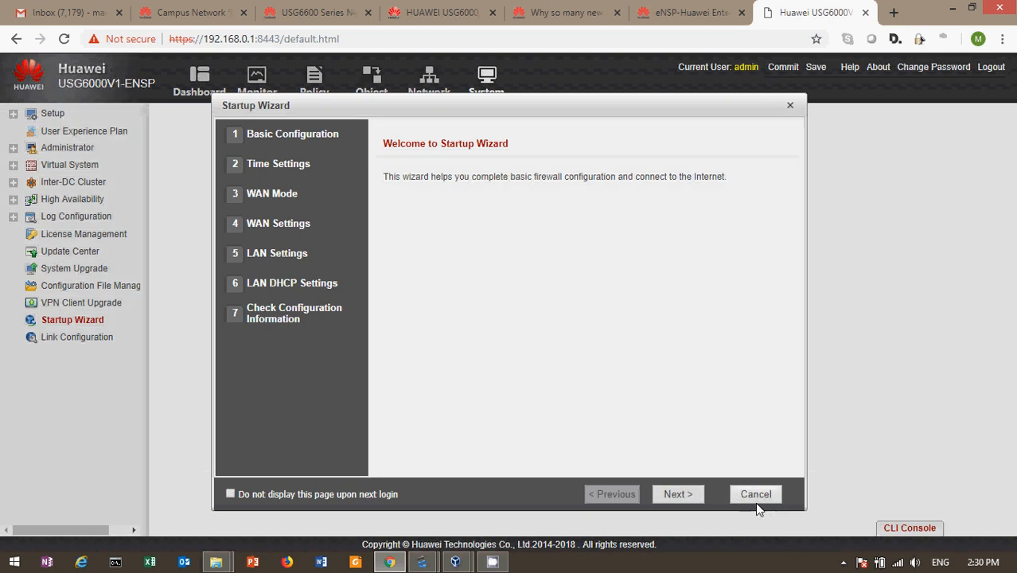
Step: Dismiss the Startup Wizard and User Experience Plan, then visit Monitor, Policy, Object, Network and System
click(756, 500)
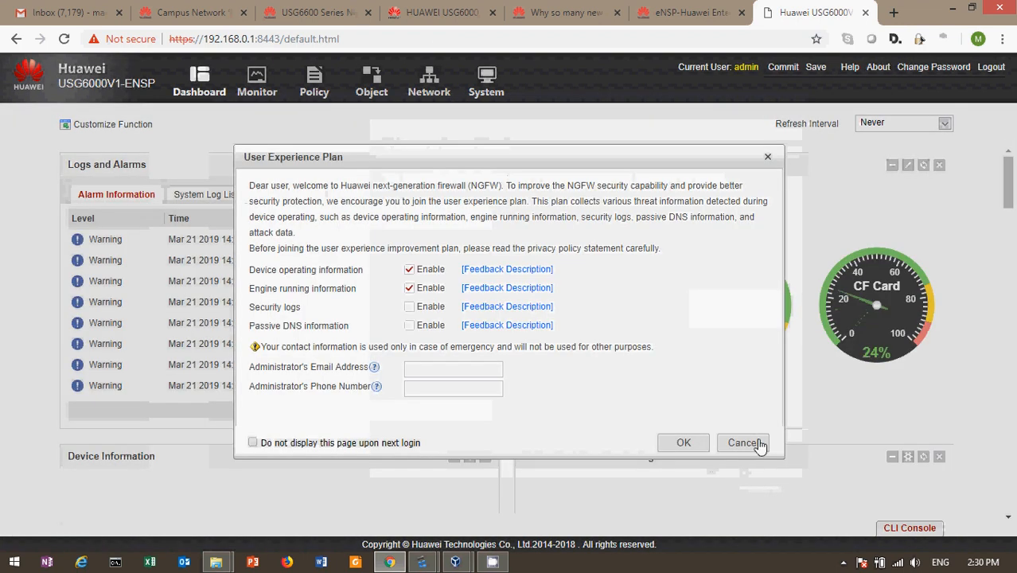
click(744, 442)
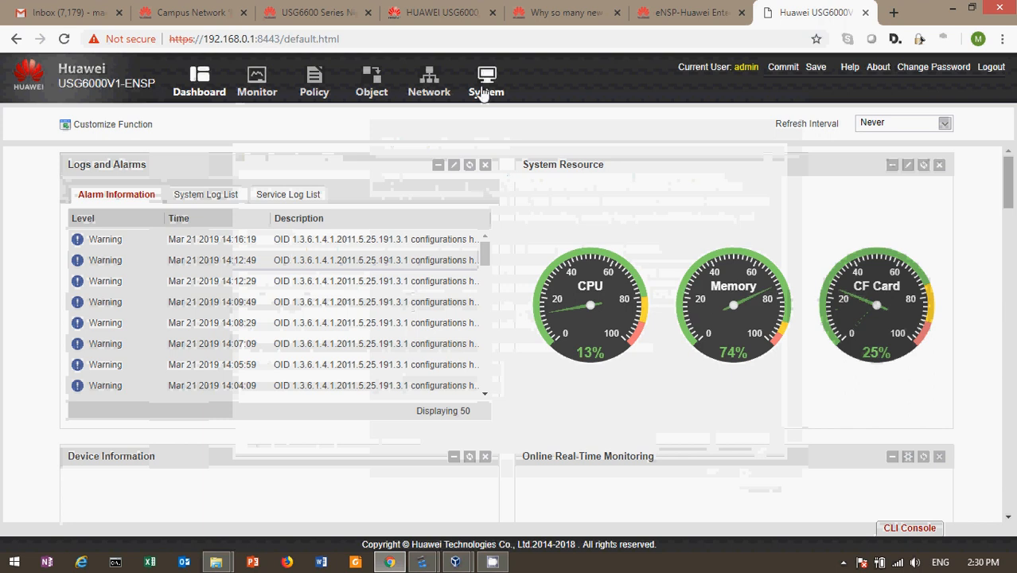
click(256, 80)
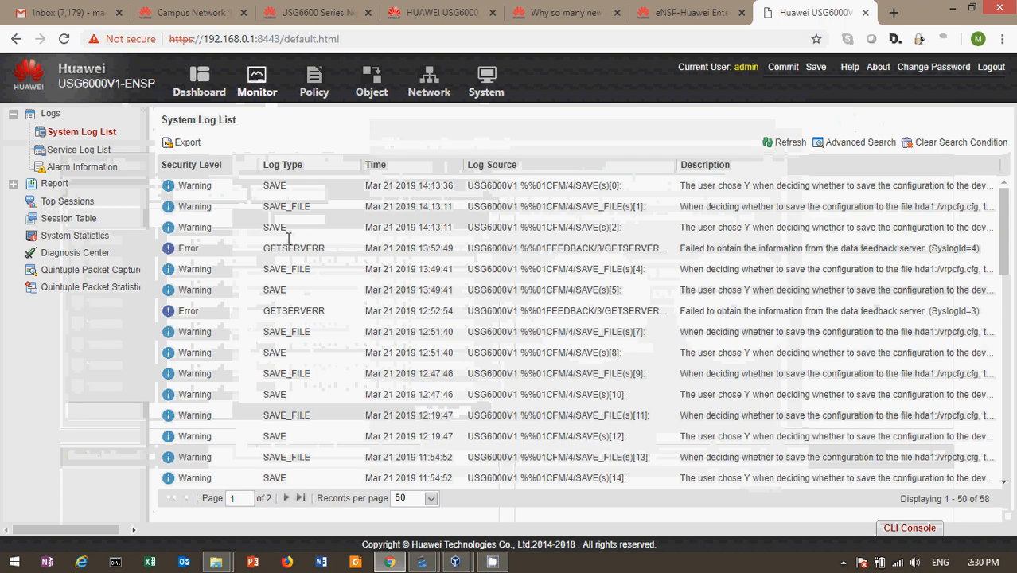
click(314, 80)
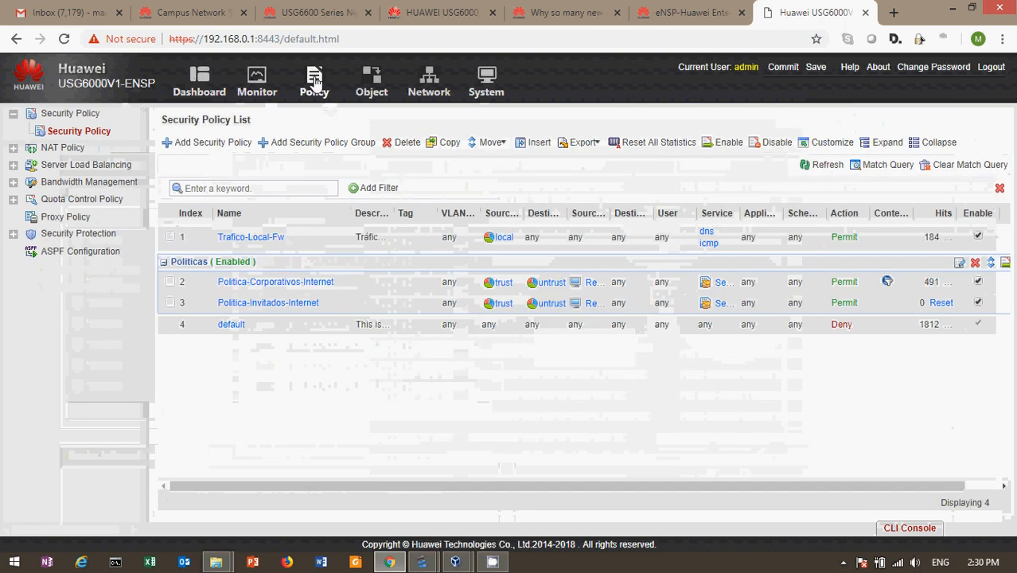
click(375, 85)
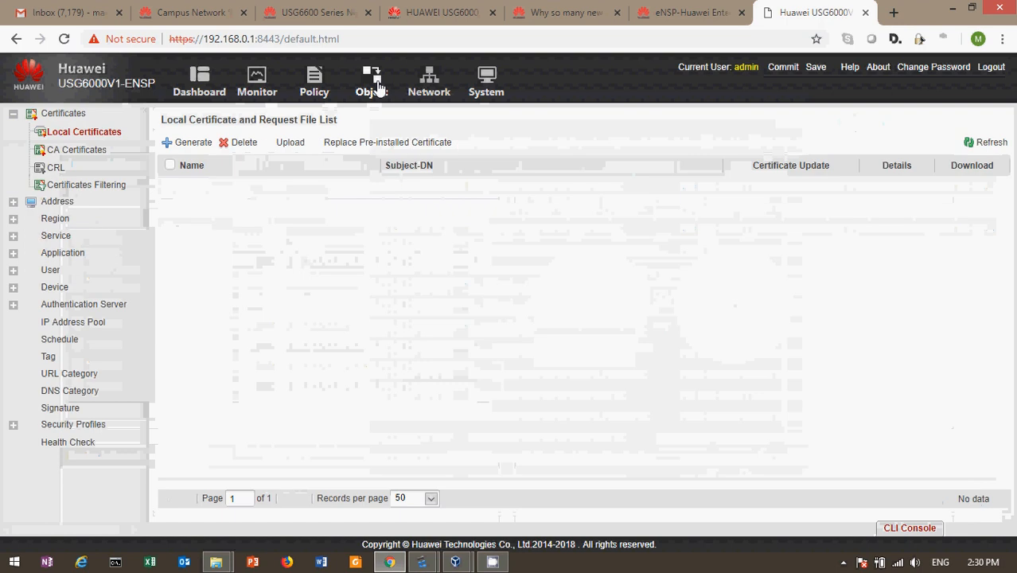
click(430, 93)
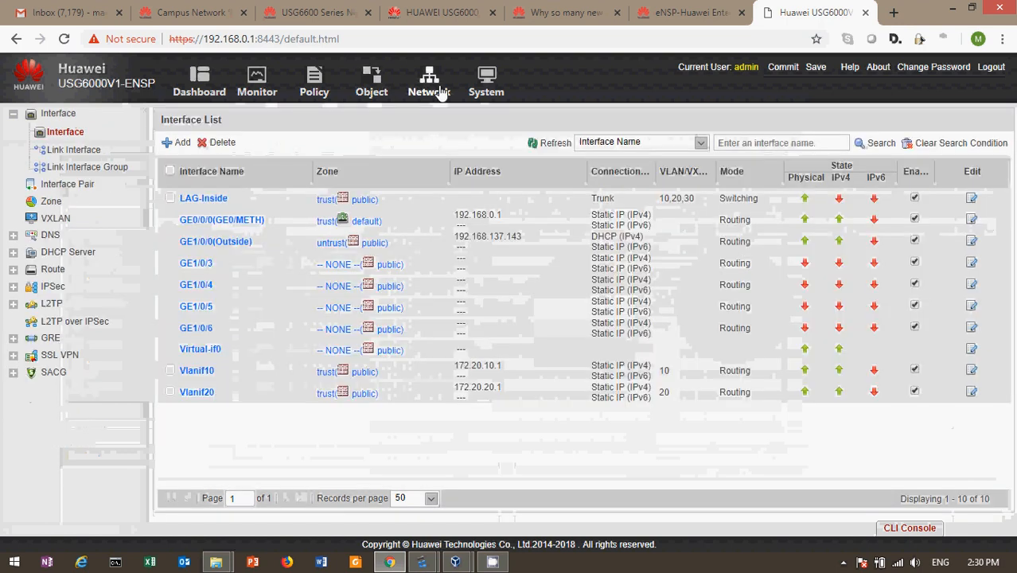
click(489, 93)
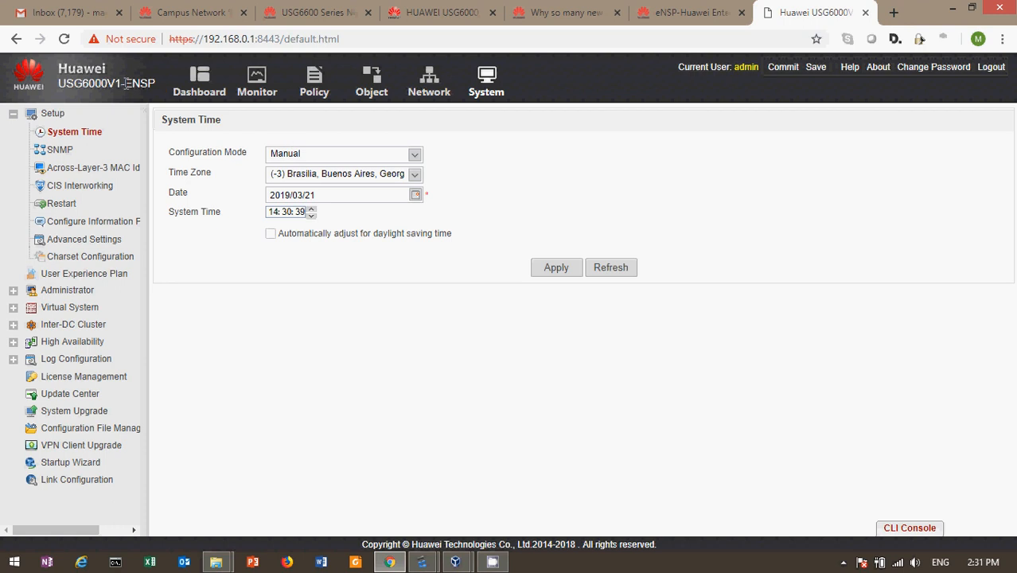
Step: Glance at the eNSP topology, then return to Chrome's Network Interface List
drag(124, 83, 152, 94)
click(438, 359)
mouse_move(427, 567)
click(348, 501)
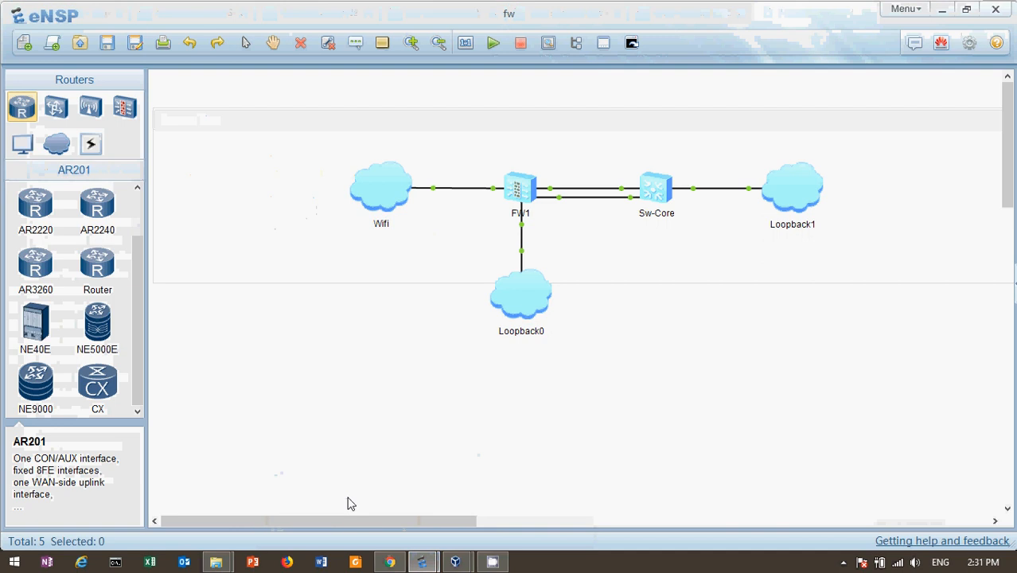
mouse_move(492, 195)
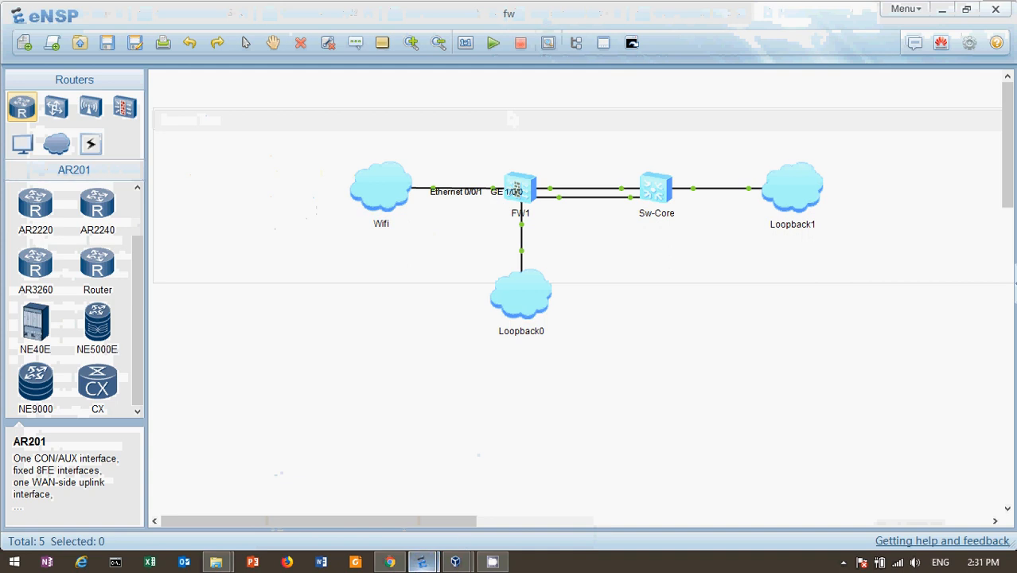
click(390, 562)
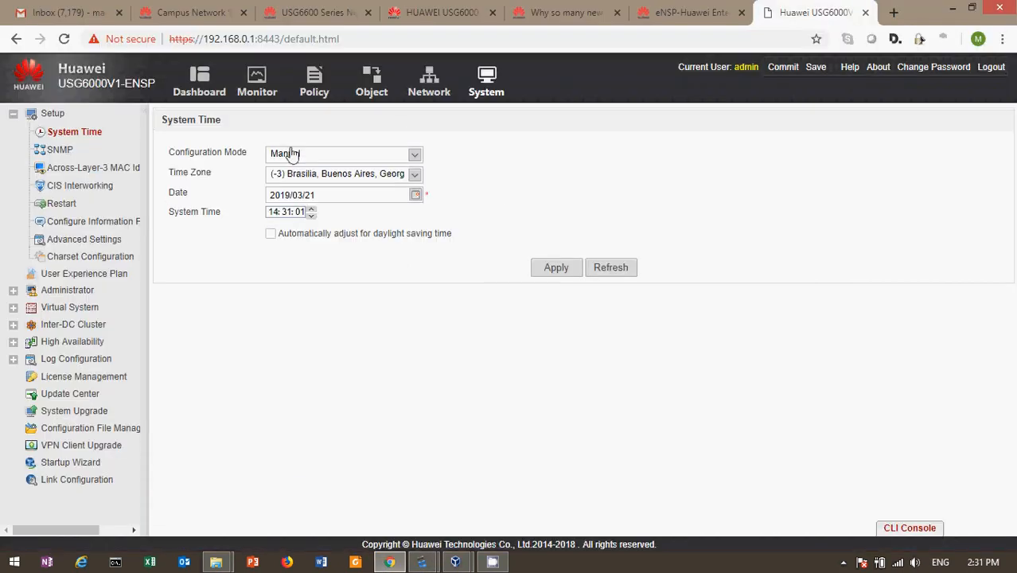
click(429, 80)
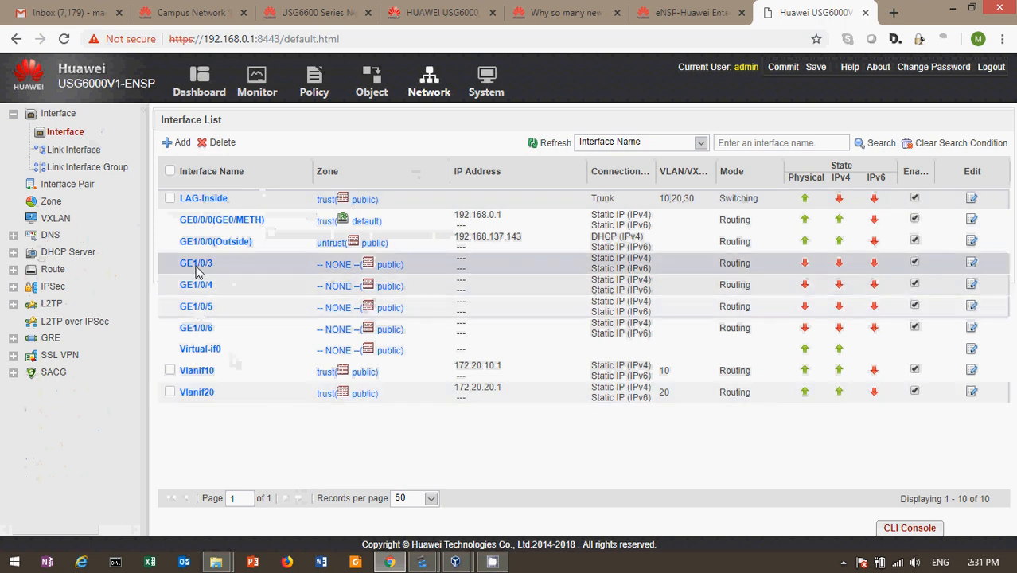
click(195, 245)
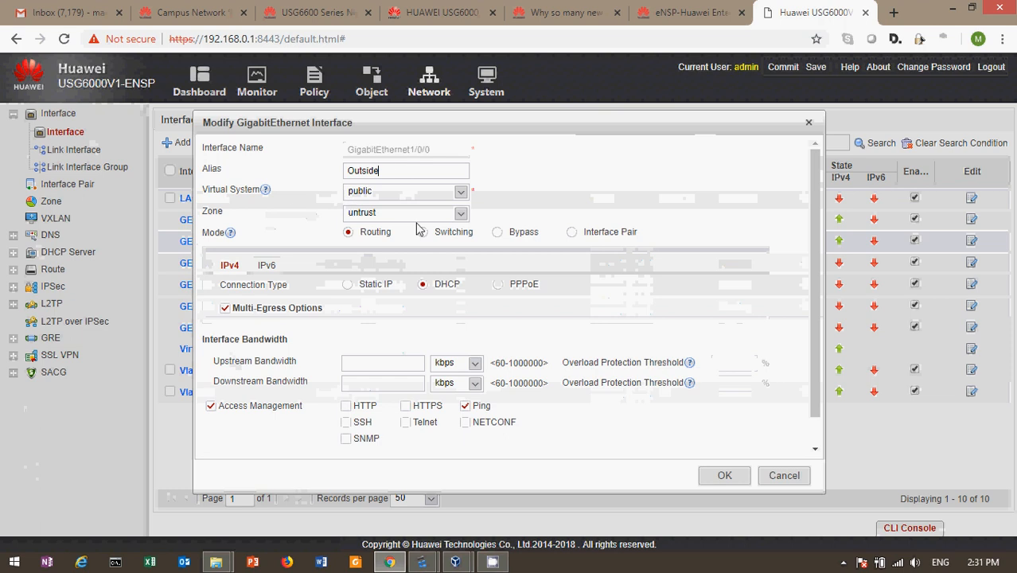
mouse_move(269, 192)
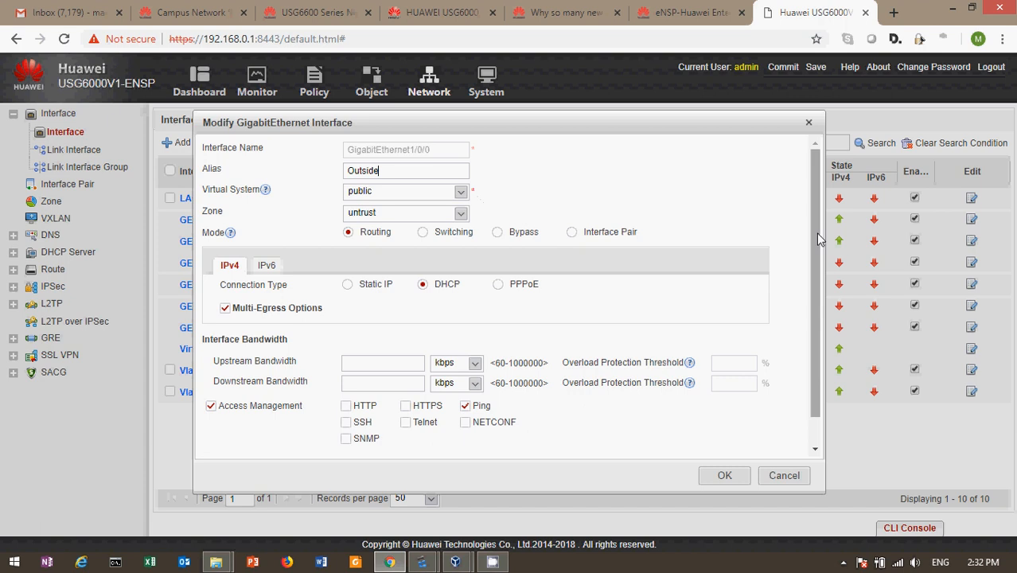
drag(818, 233, 817, 260)
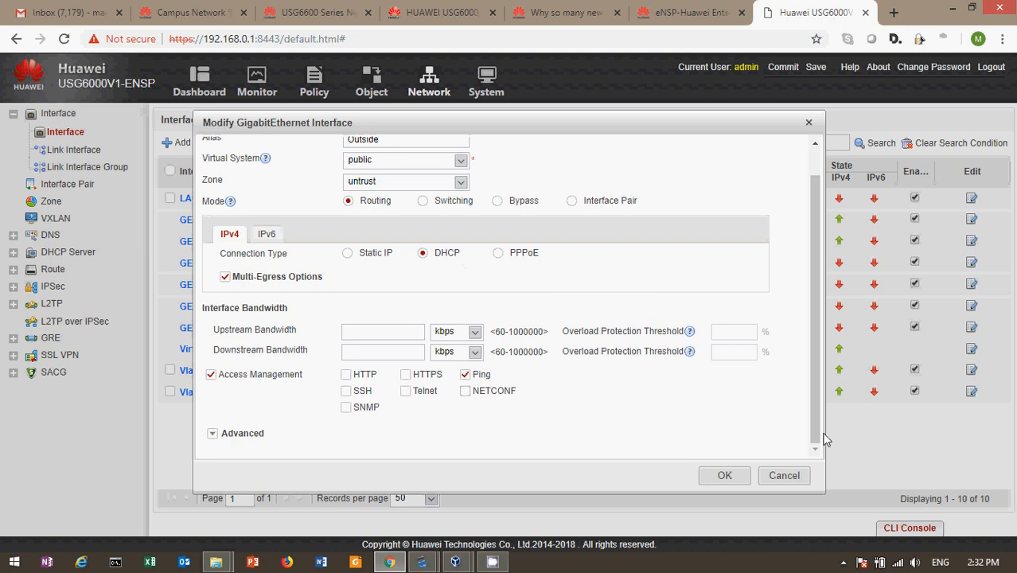
click(725, 476)
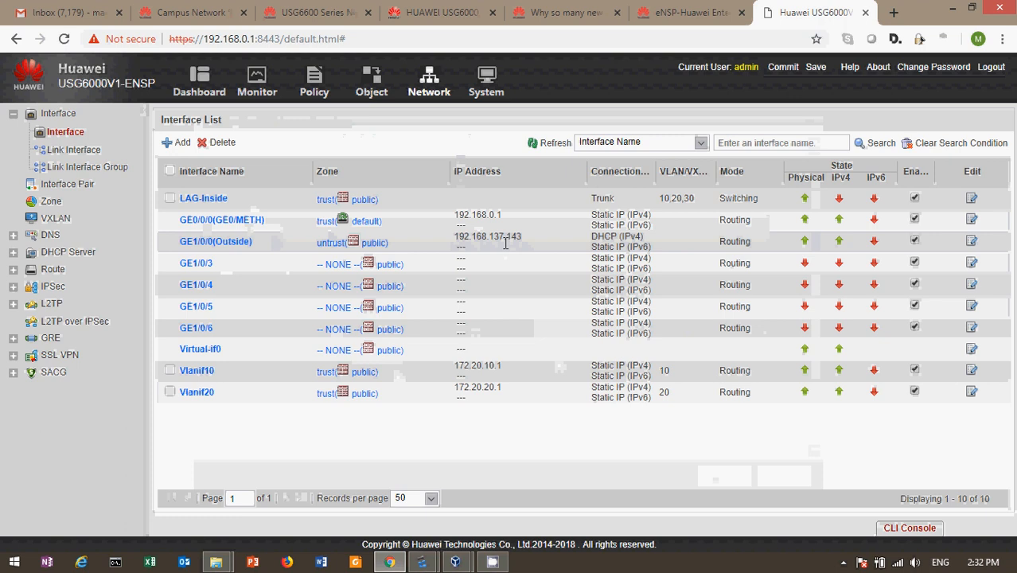
click(422, 562)
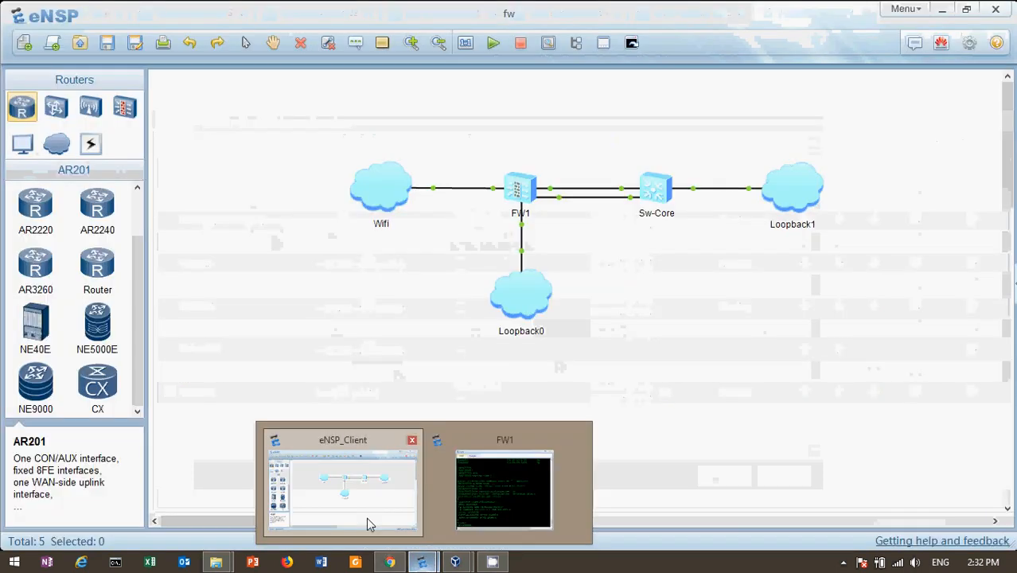
click(367, 526)
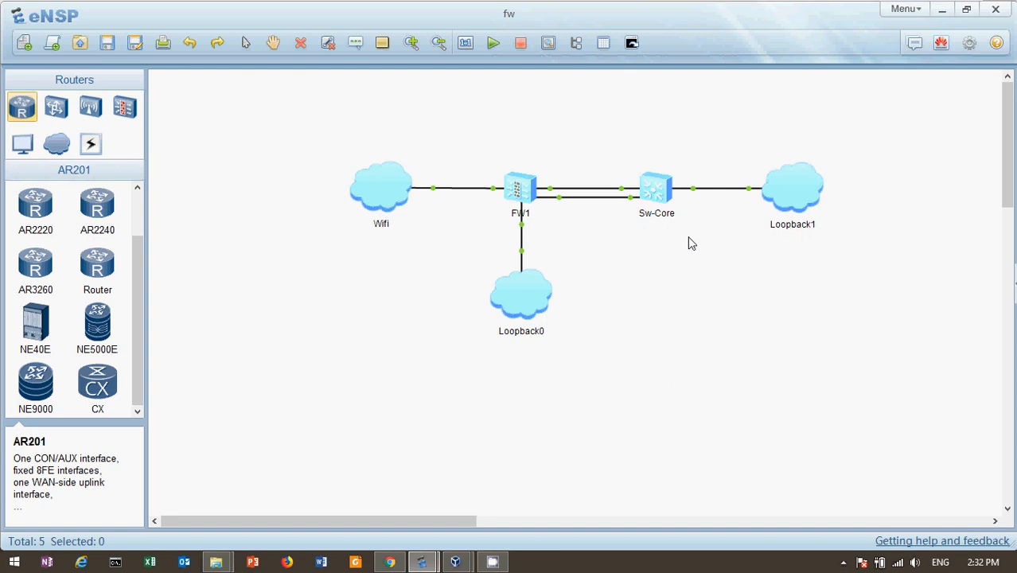
click(394, 561)
click(421, 562)
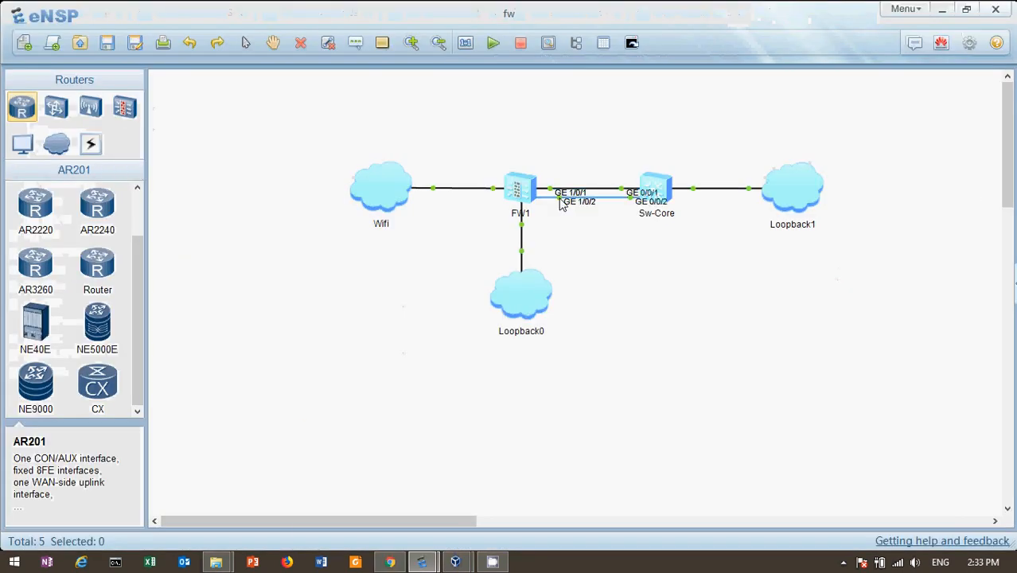
click(387, 563)
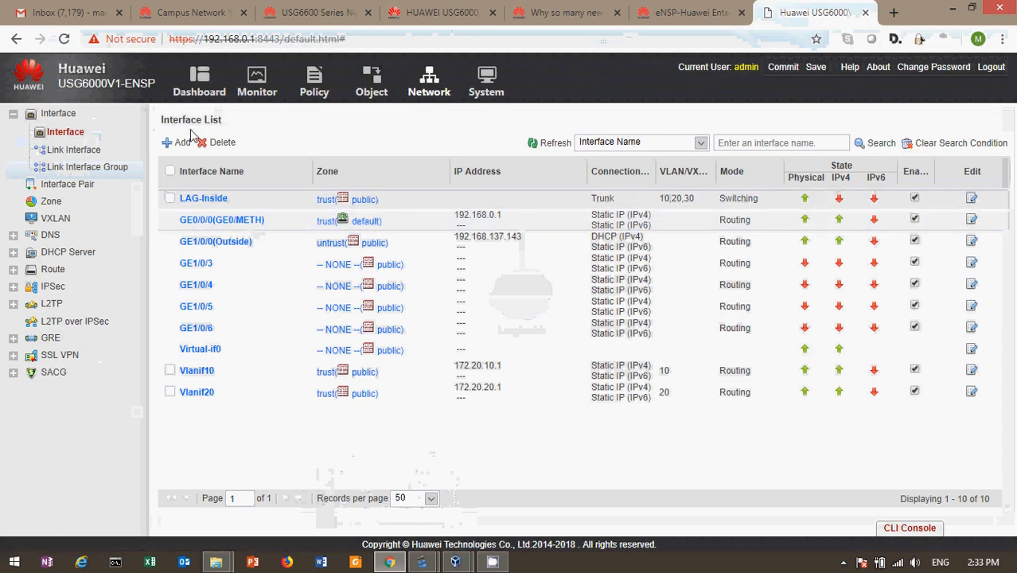
click(179, 143)
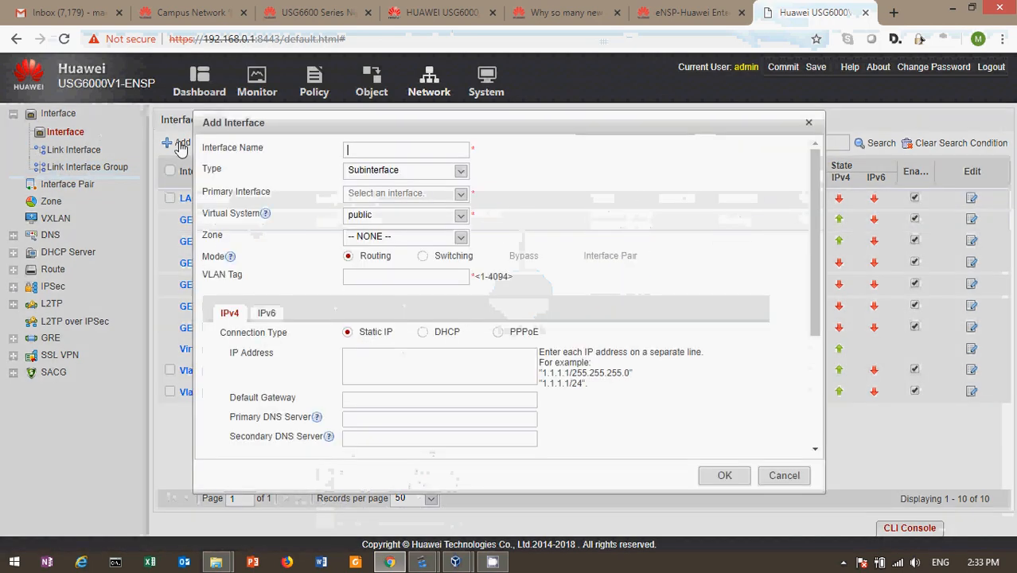
click(462, 172)
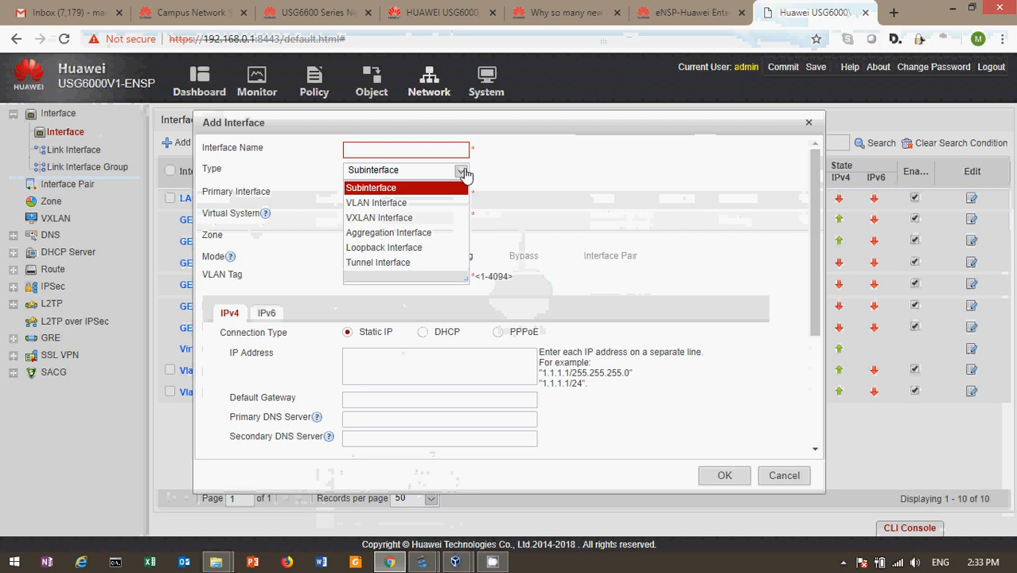
click(422, 235)
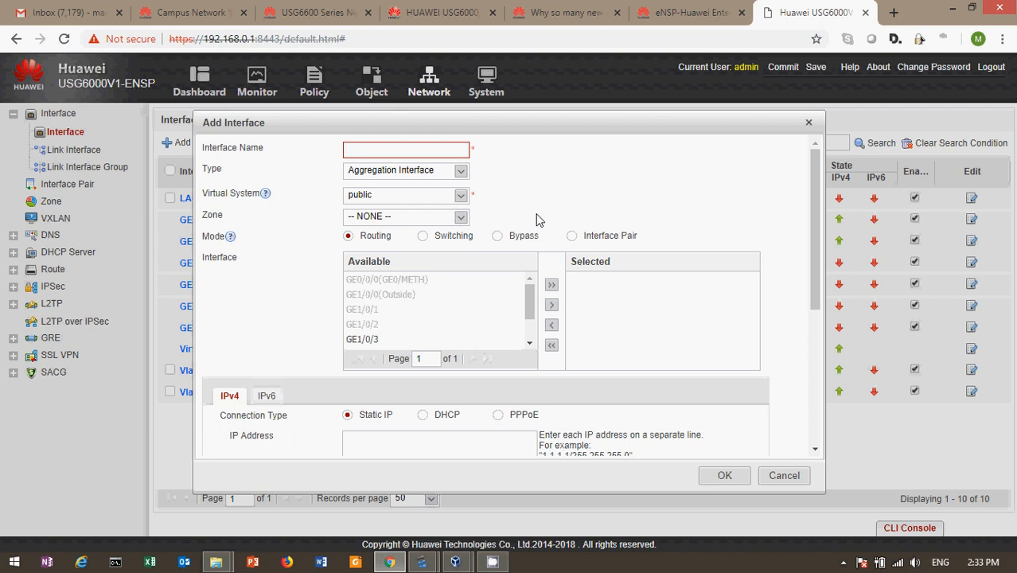
click(426, 238)
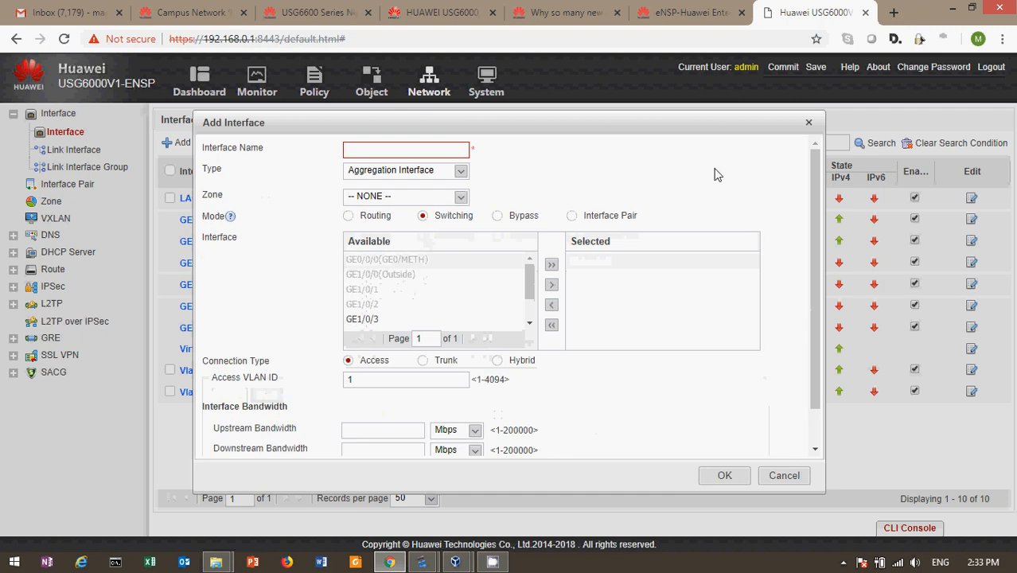
click(808, 121)
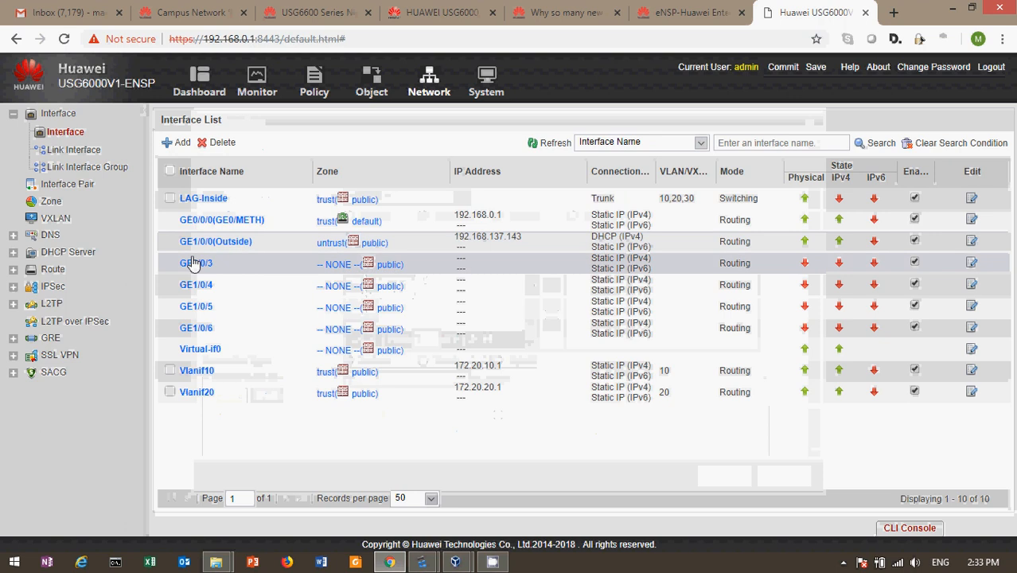
click(209, 200)
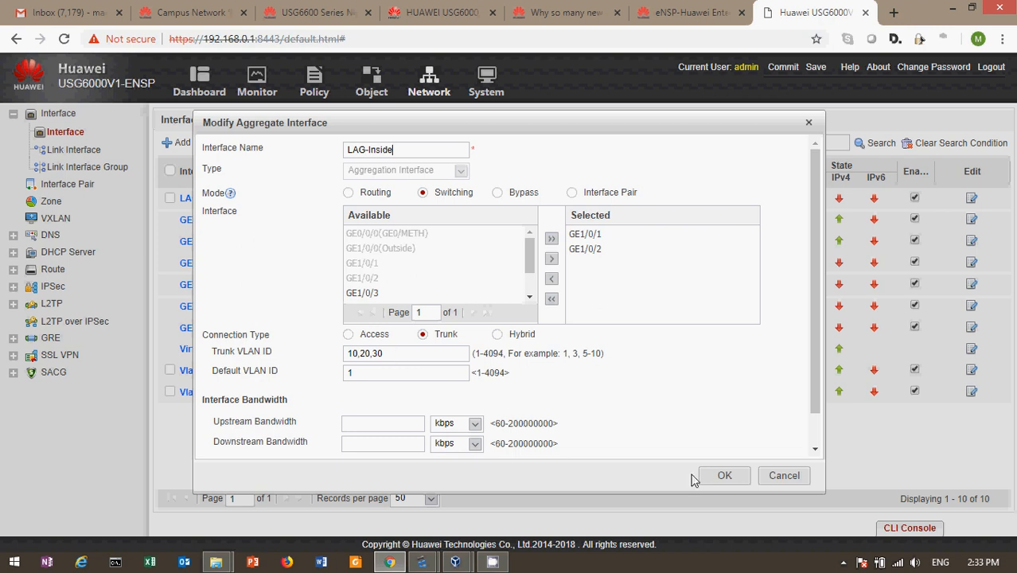
click(815, 427)
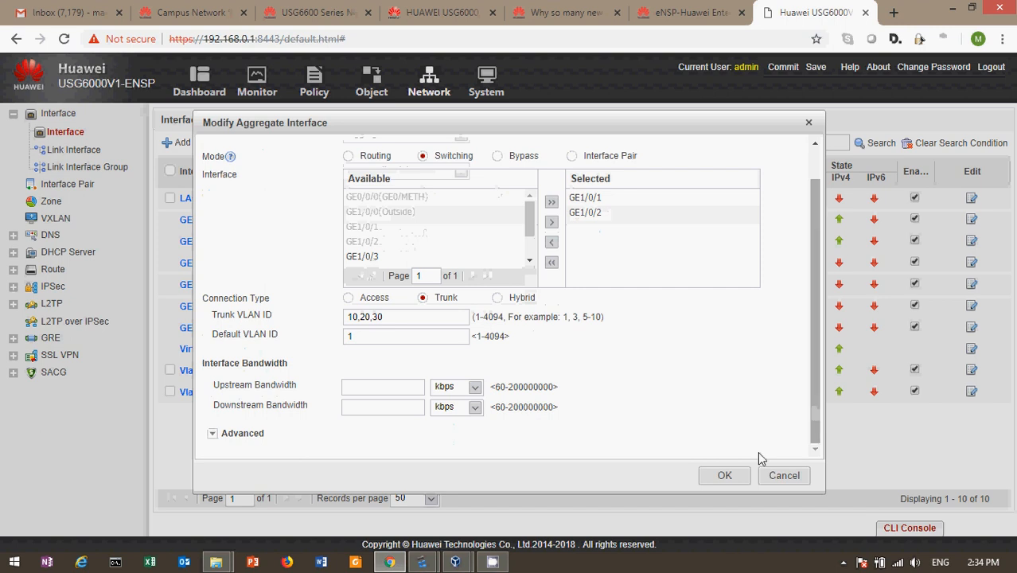
click(721, 476)
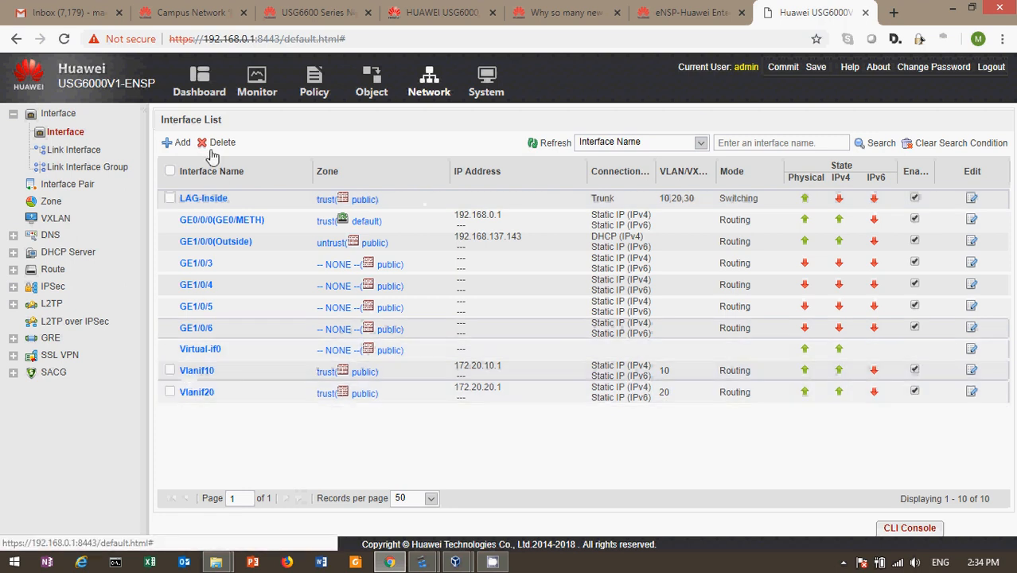
Step: Preview the Add interface type options, cancel, and open Vlanif10's Modify VLAN settings
click(178, 143)
click(377, 173)
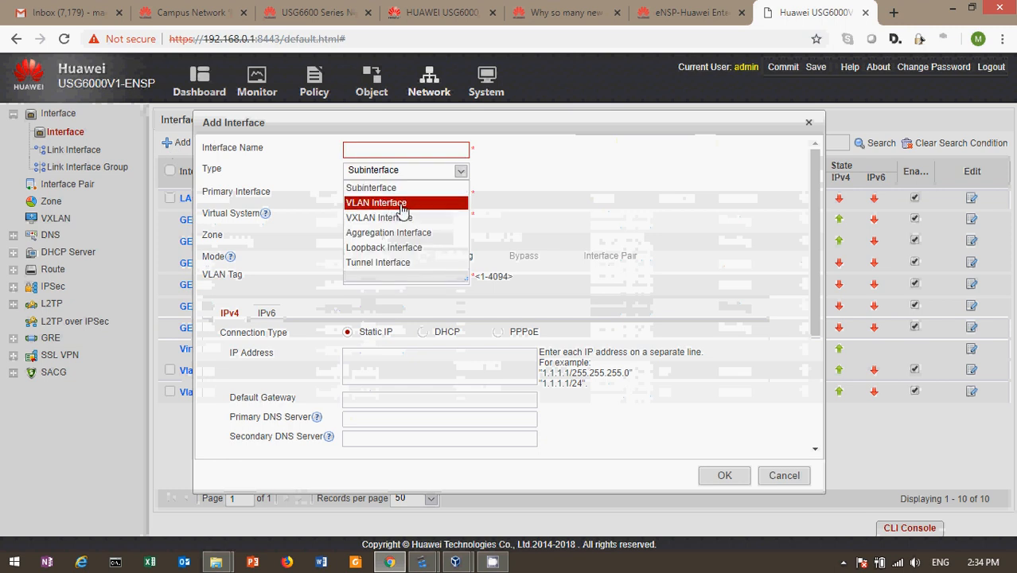
click(549, 193)
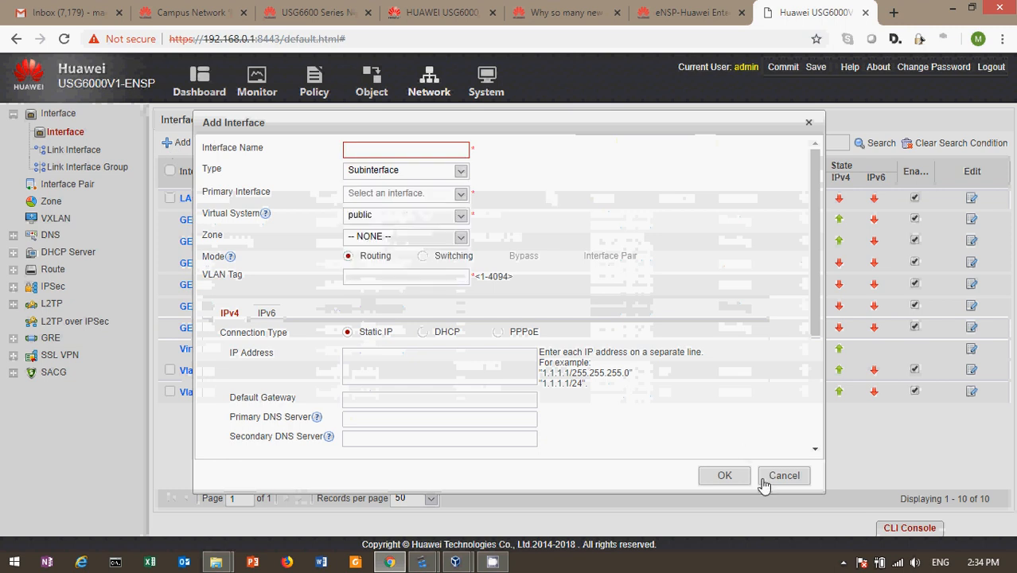
click(768, 475)
click(194, 370)
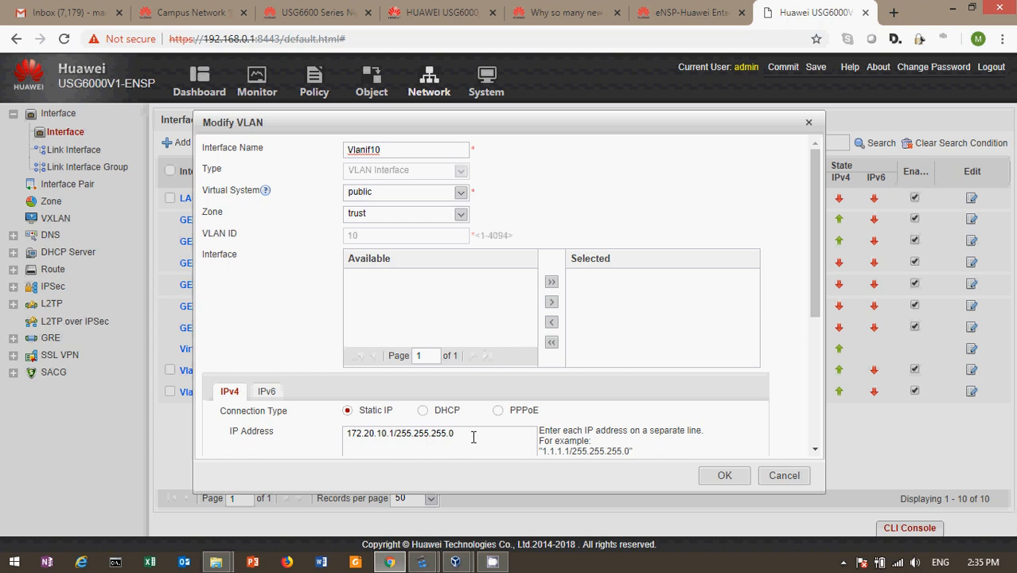
drag(473, 436, 285, 433)
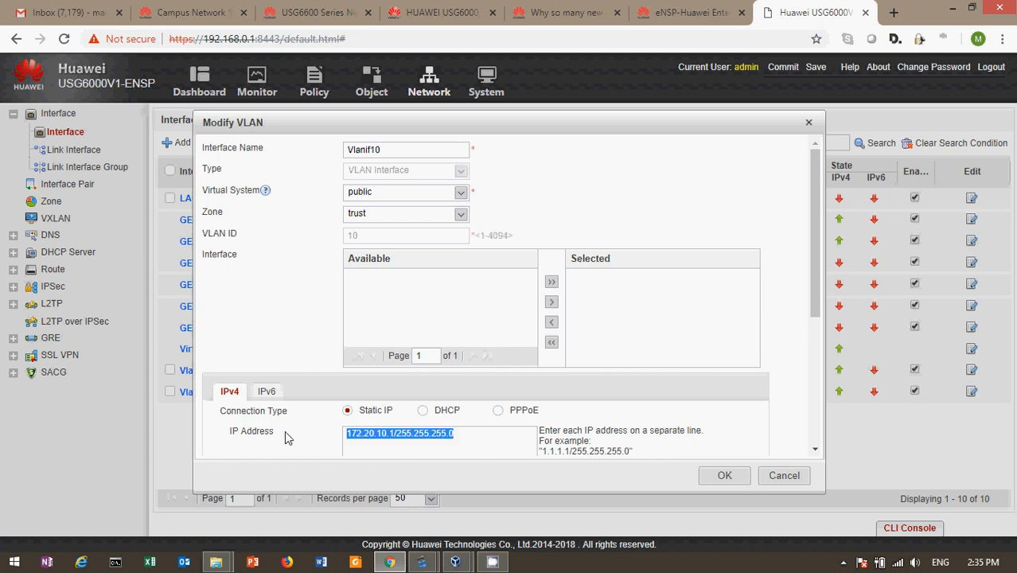
click(521, 450)
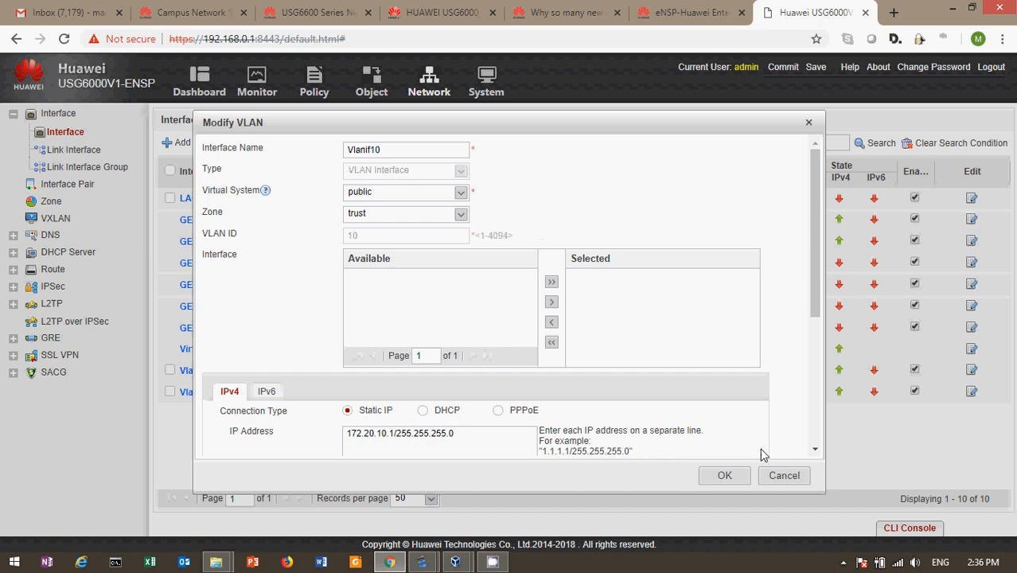
click(783, 476)
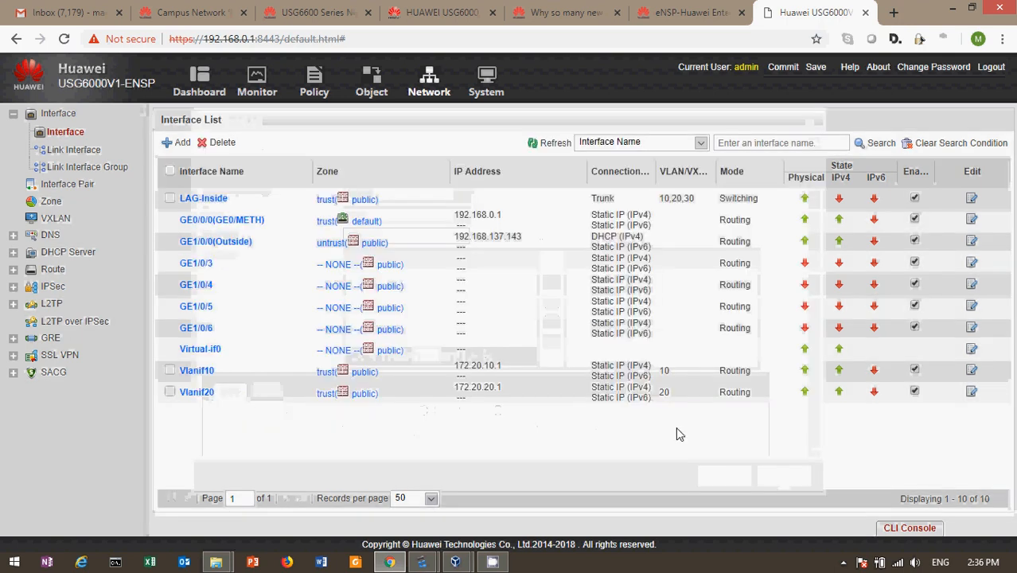
Step: Review Vlanif20's settings (VLAN 20, 172.20.20.1/255.255.255.0) and close them unchanged
click(191, 395)
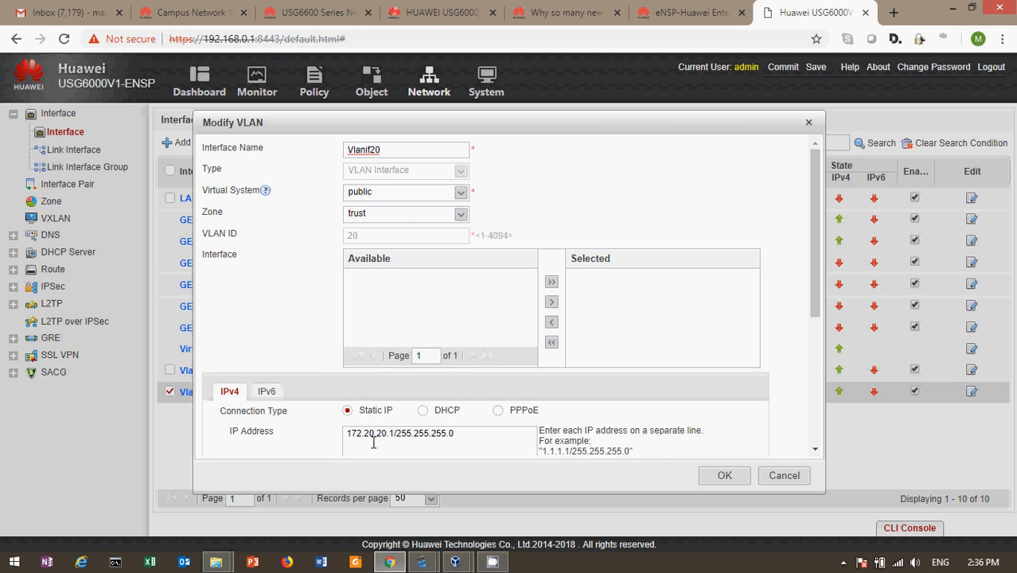
click(780, 476)
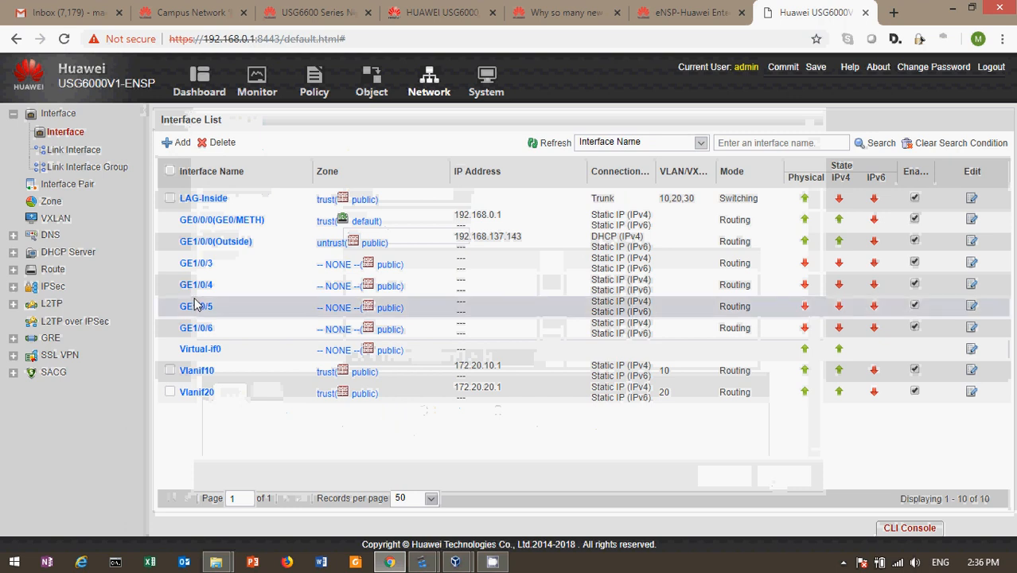
Step: Open the Static Route list and inspect the 0.0.0.0/0 route's next hop 192.168.137.1 without saving
click(54, 269)
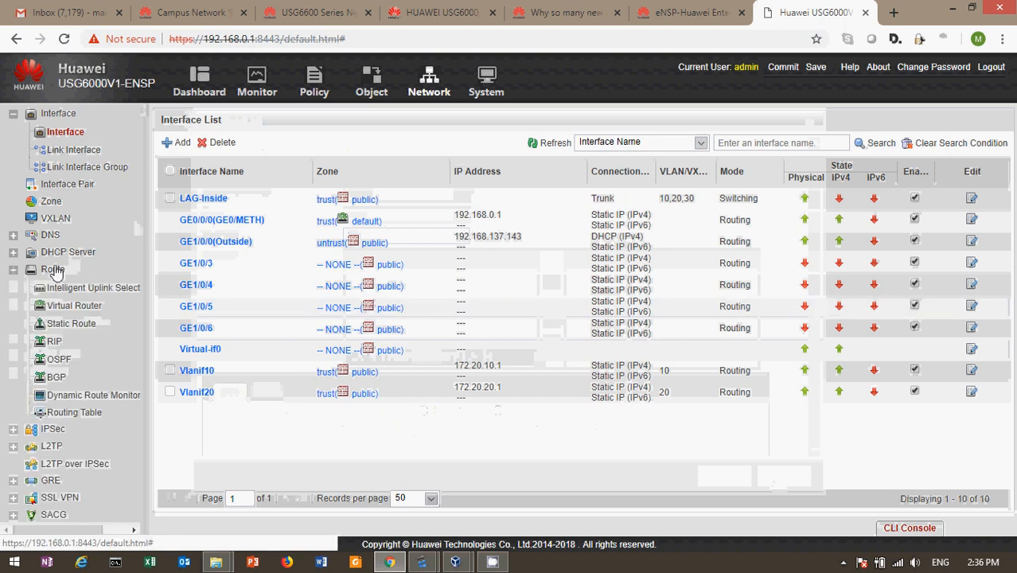
click(65, 323)
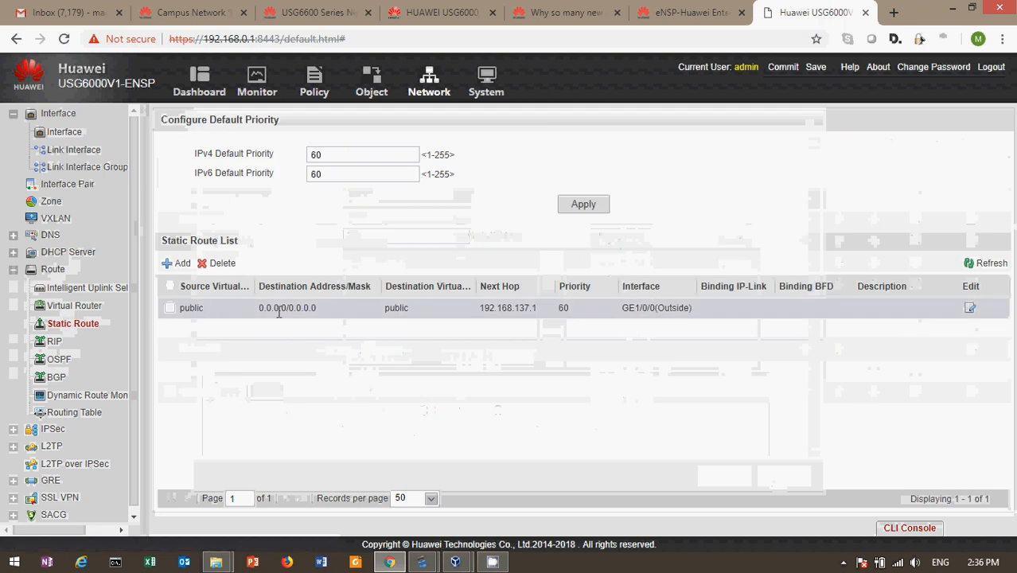
click(291, 308)
click(970, 308)
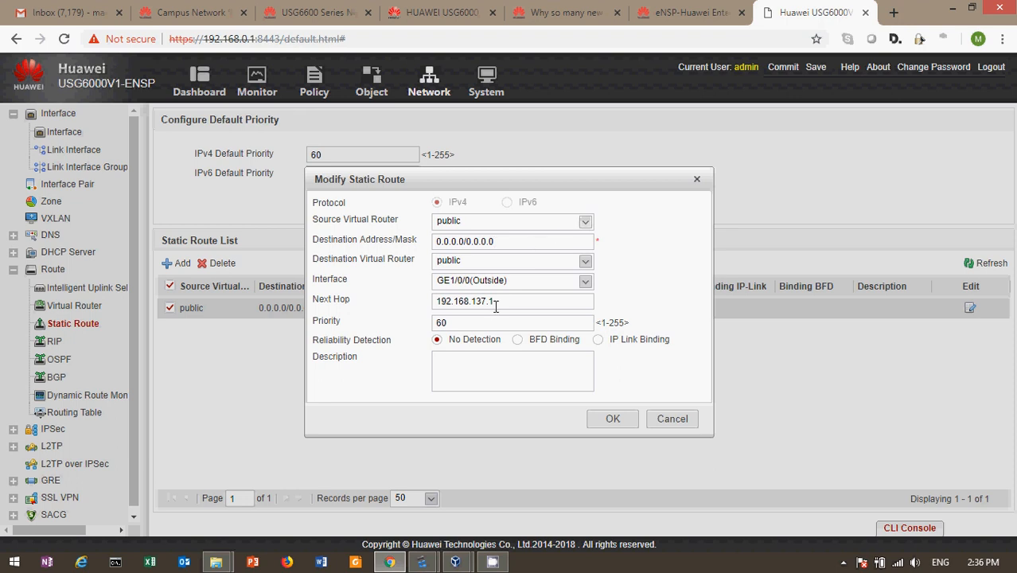
drag(493, 304, 390, 297)
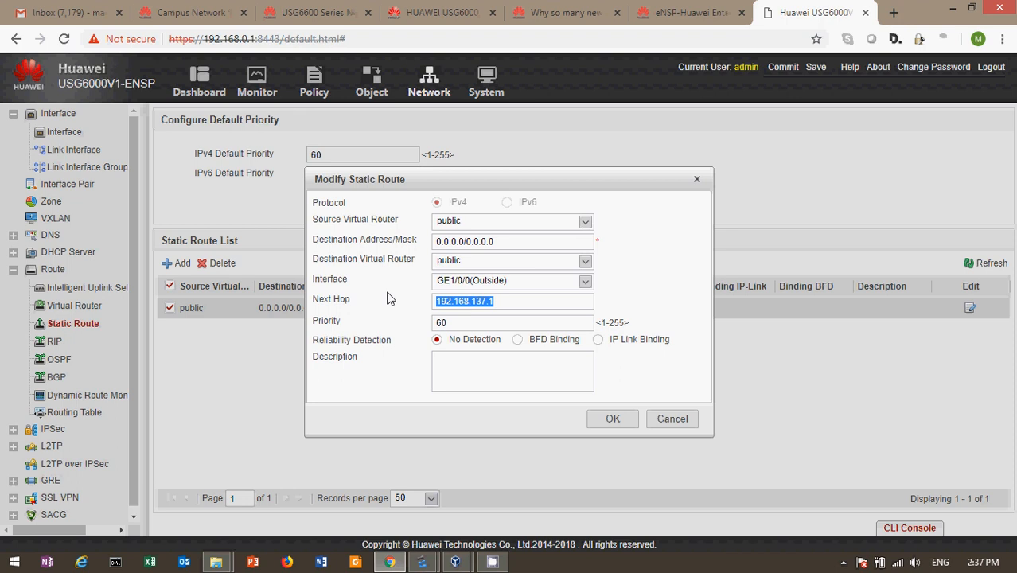
click(672, 420)
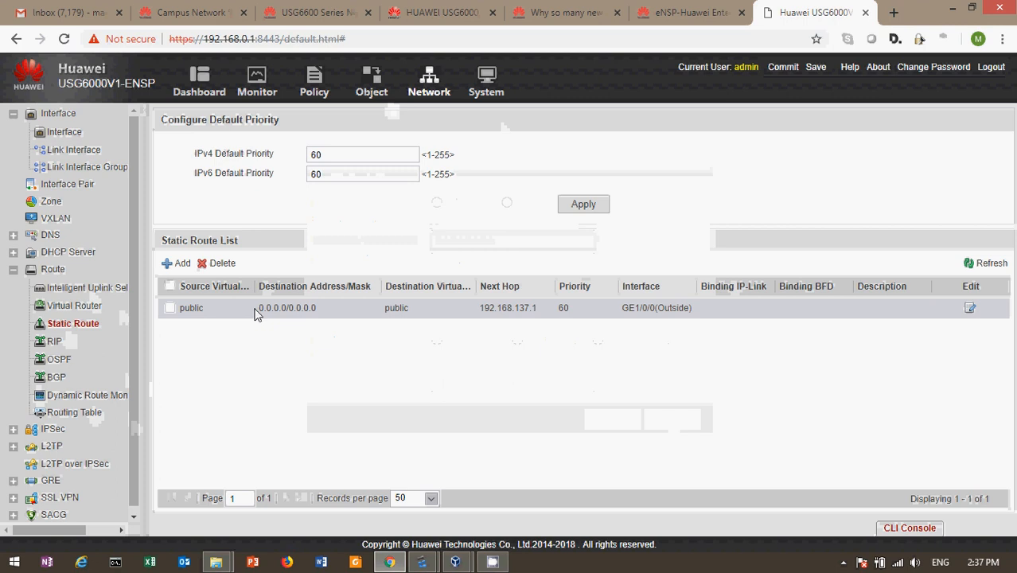
Step: In Object > Address, check that Red-Vlan10-Corp covers 172.20.10.0/24, then cancel
click(371, 82)
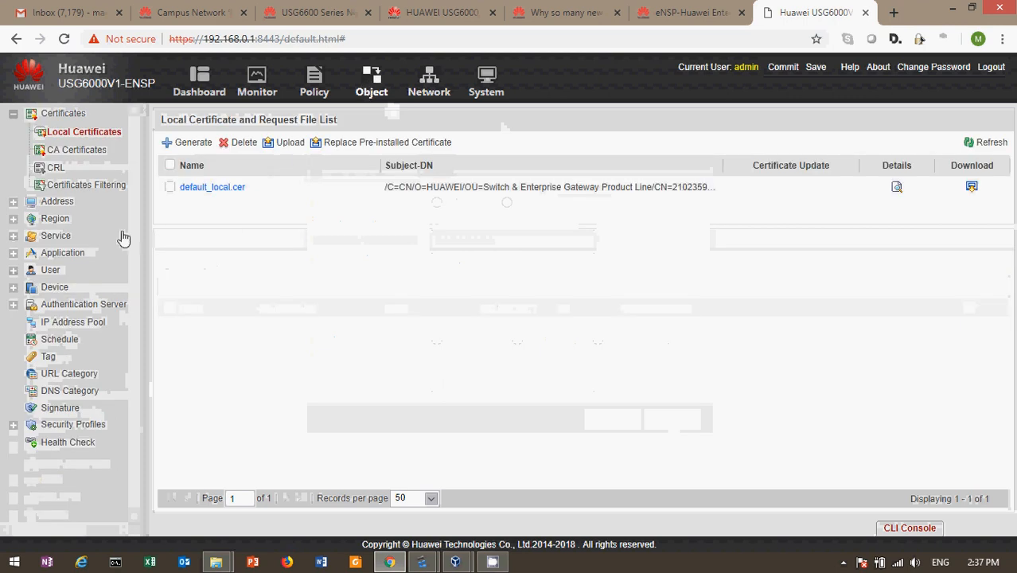
click(59, 202)
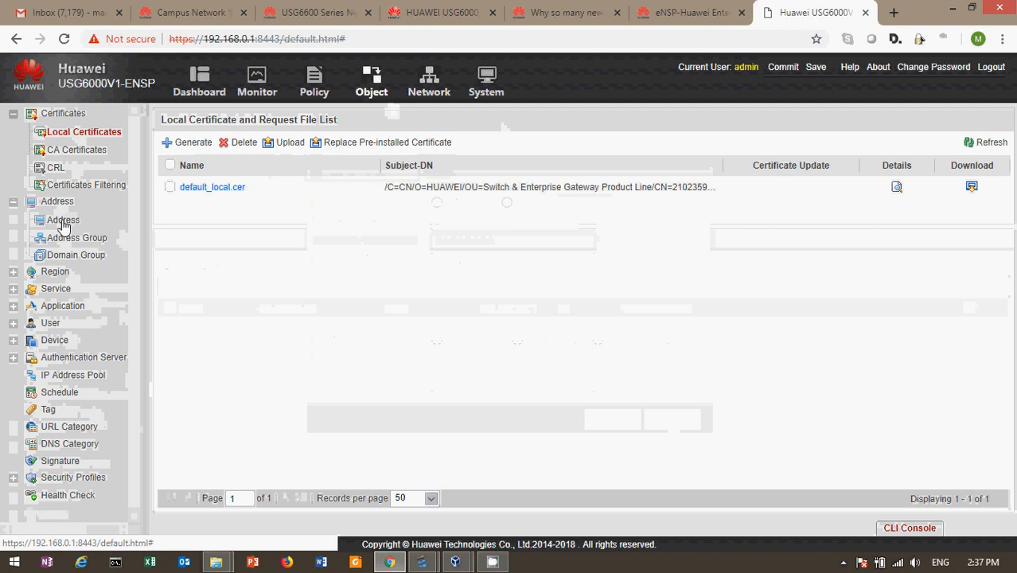
click(63, 222)
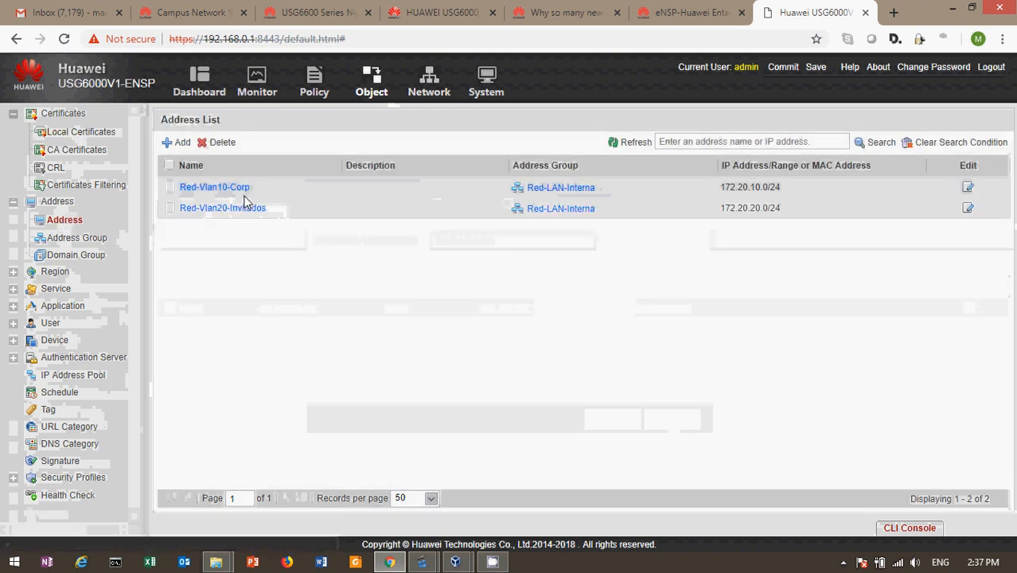
click(212, 187)
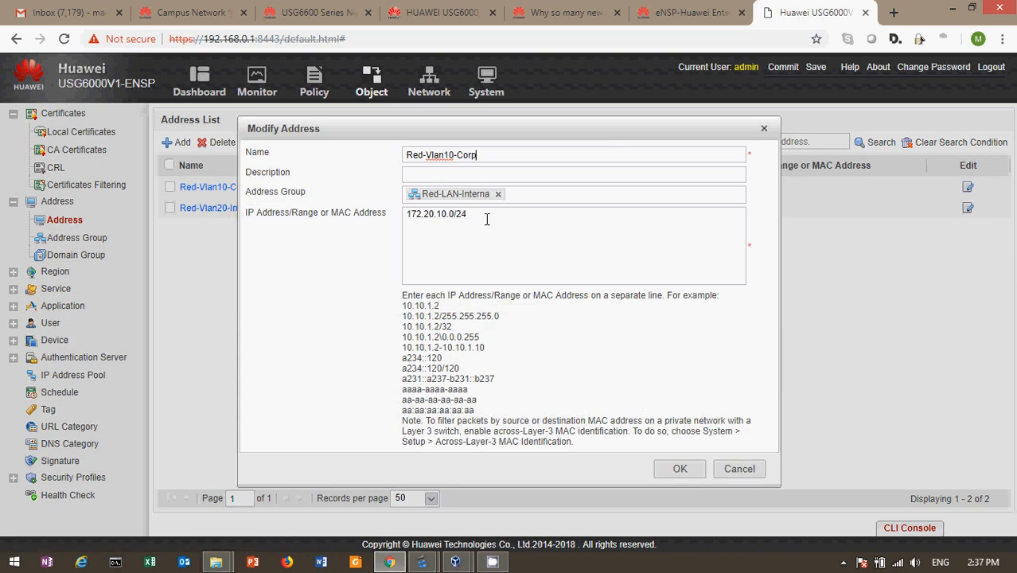
drag(487, 219, 362, 242)
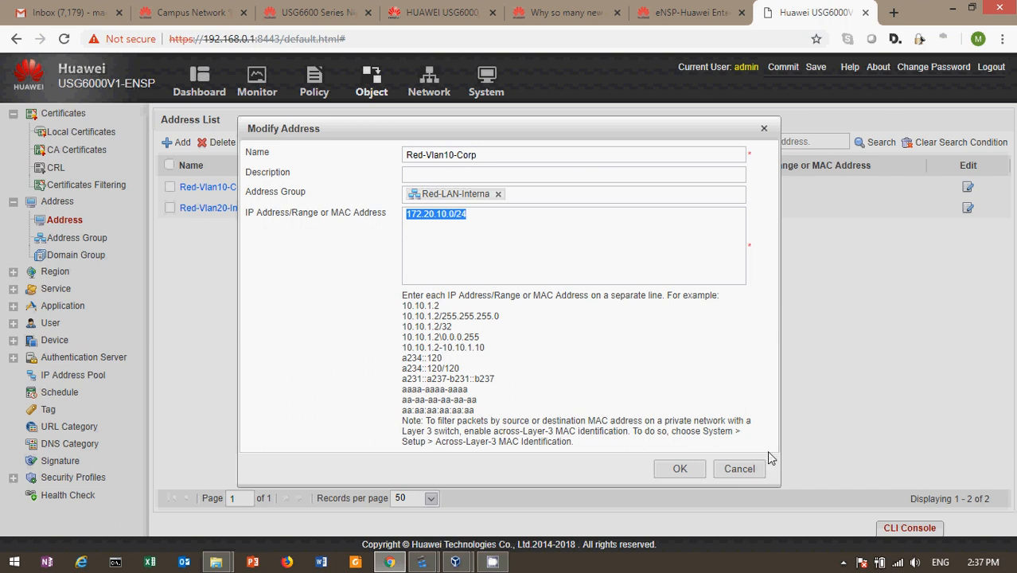
click(739, 470)
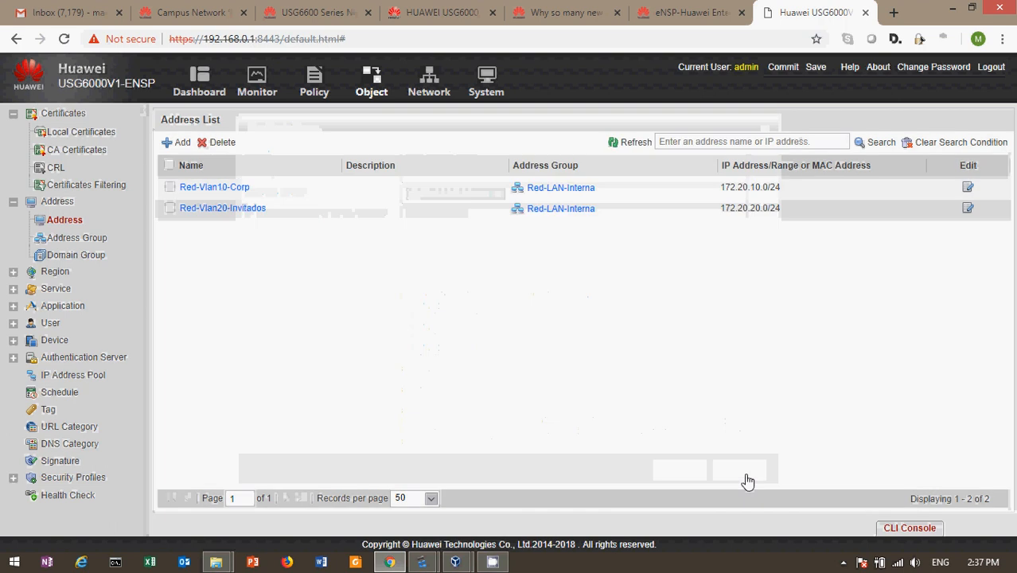
Step: Check that Red-Vlan20-Invitados covers 172.20.20.0/24, then cancel its dialog
click(214, 210)
drag(493, 215, 335, 213)
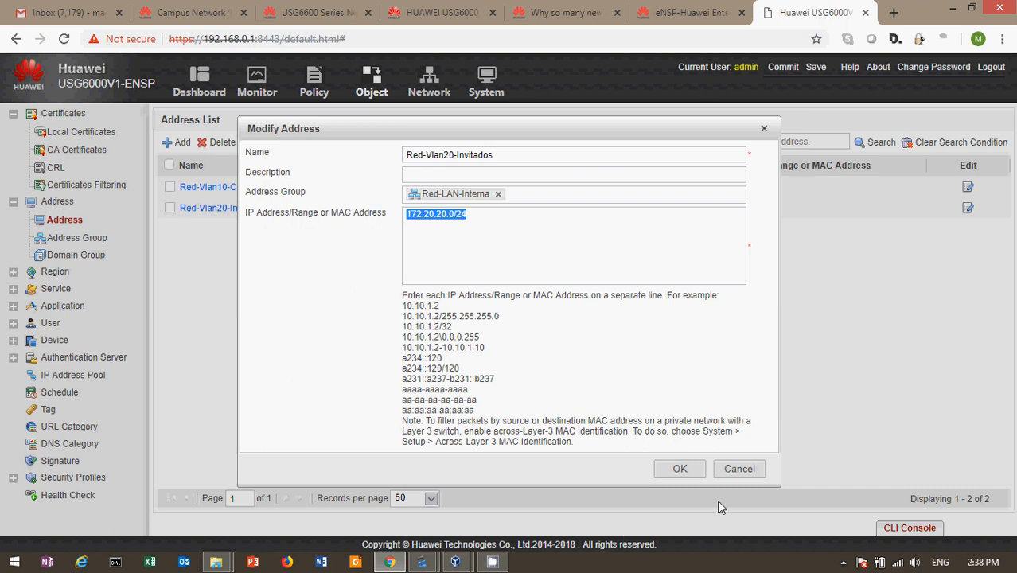
click(739, 475)
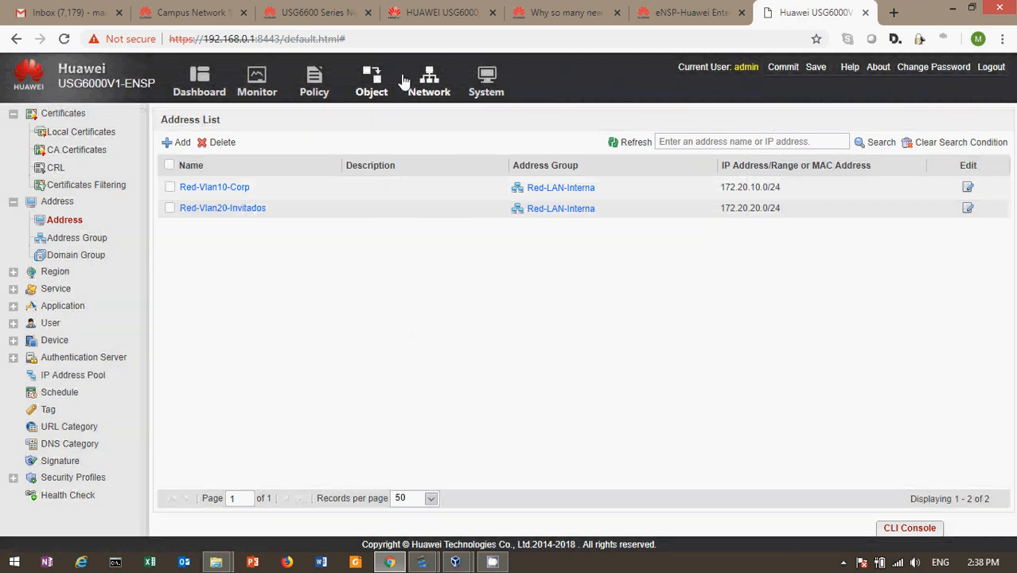
Step: Ping 4.2.2.2 from the firewall's CLI Console, then minimize it to the security policy list
click(314, 86)
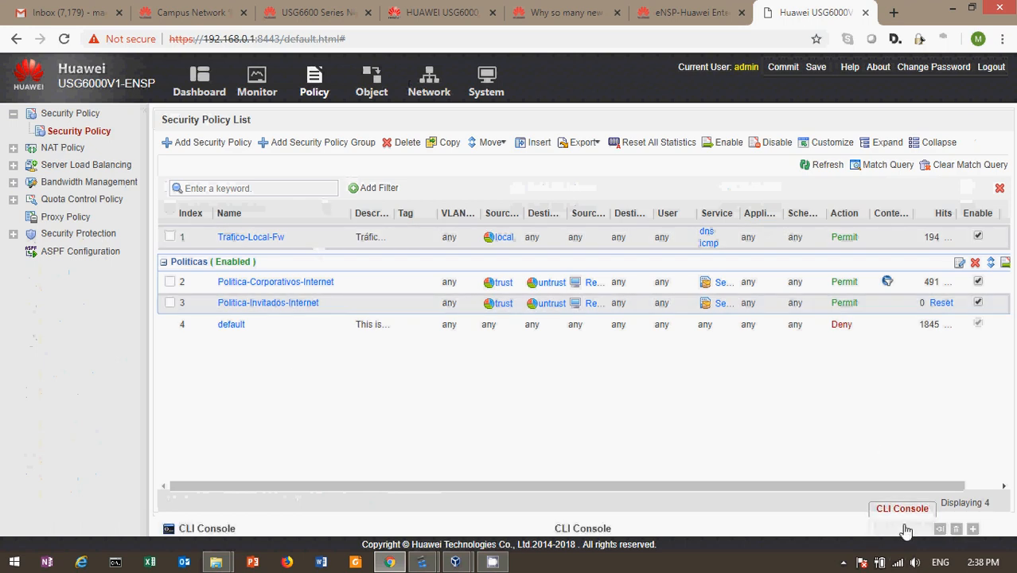
click(901, 527)
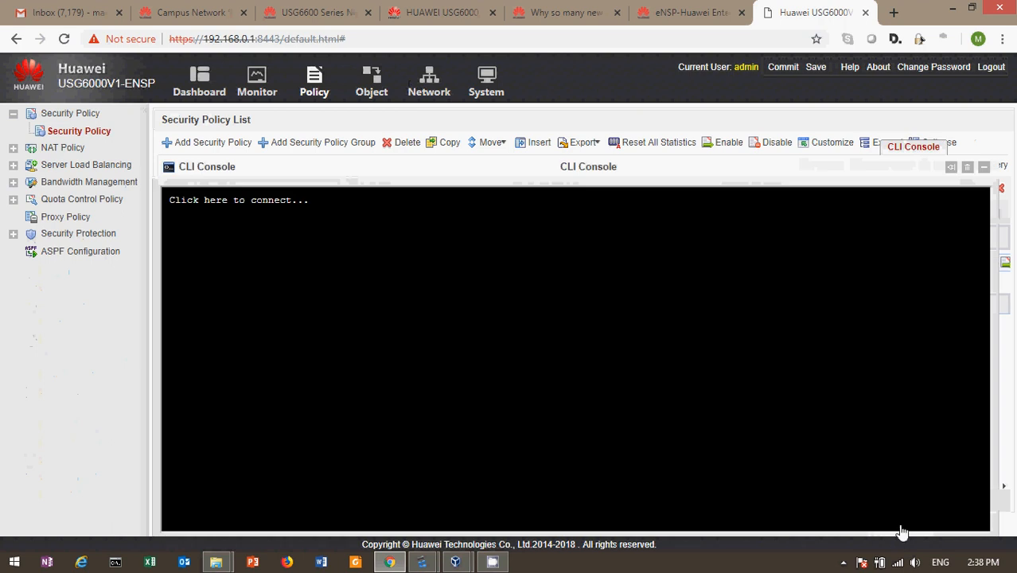
click(567, 372)
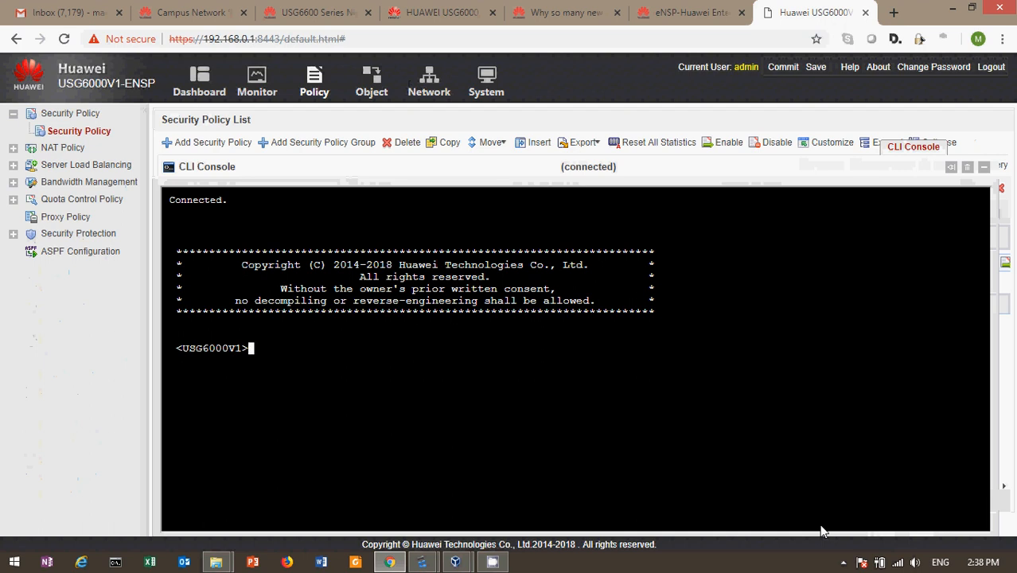
text(ping 4.2.2.2)
key(Return)
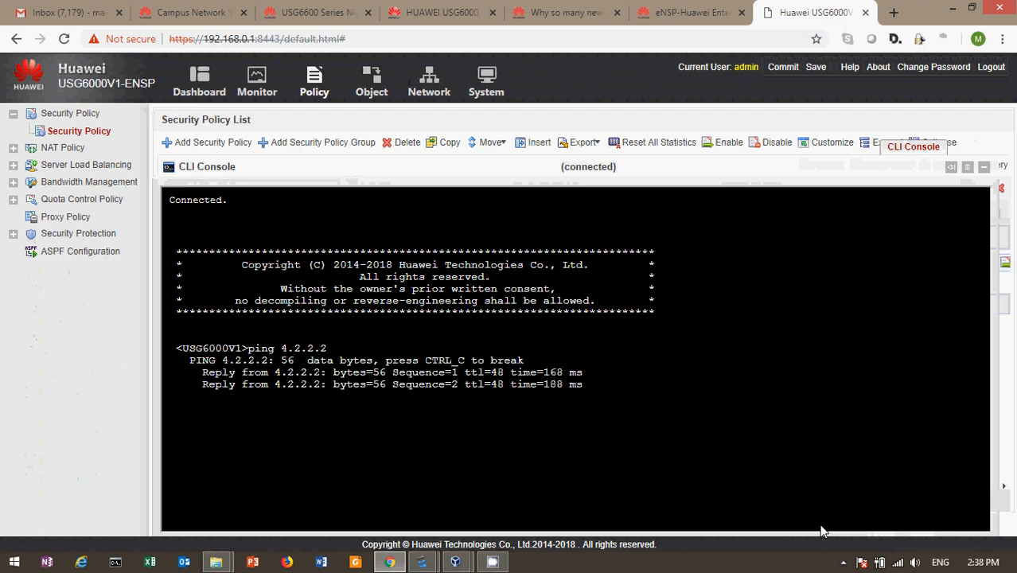
click(984, 169)
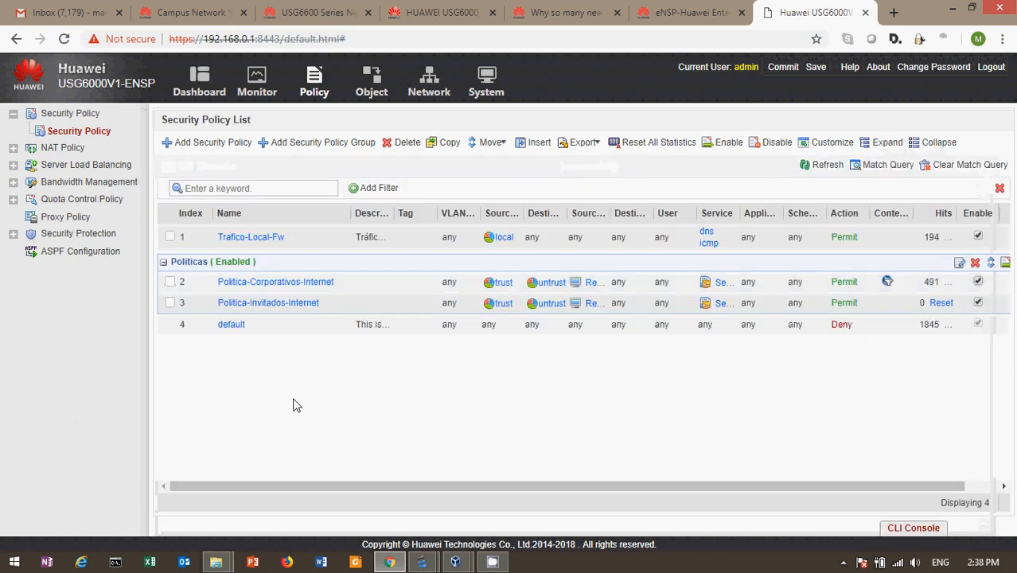
click(243, 237)
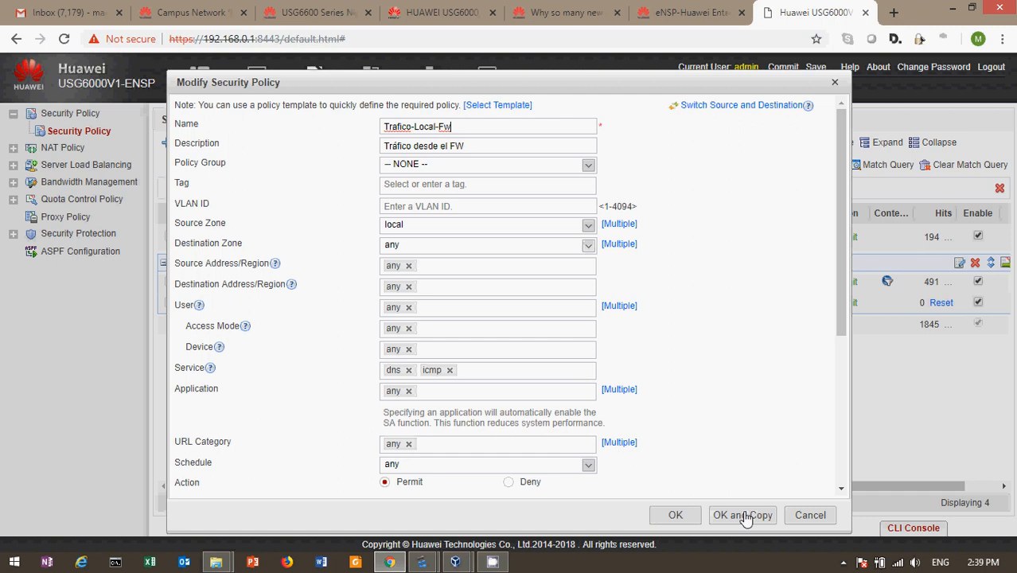
click(673, 515)
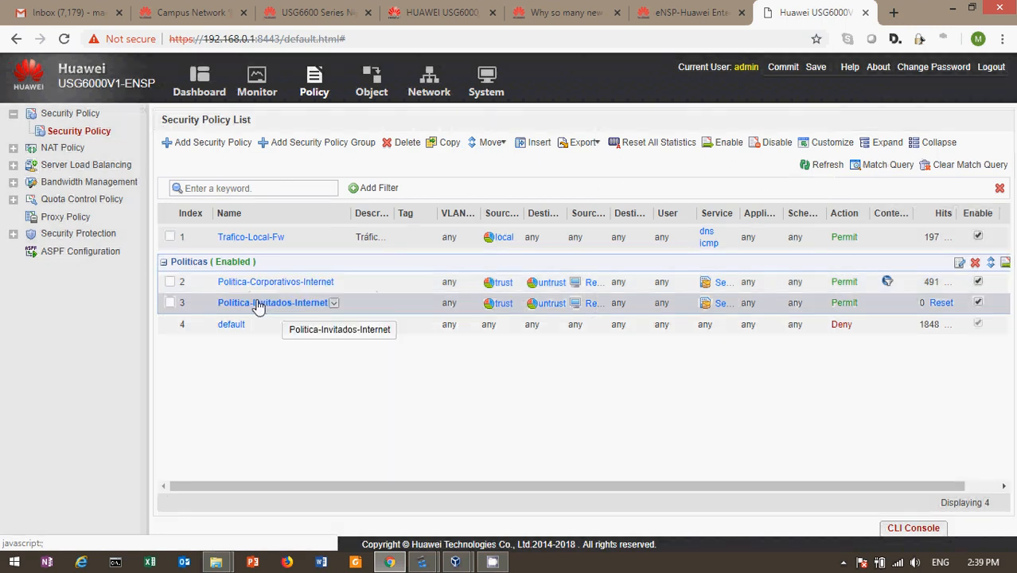
click(371, 87)
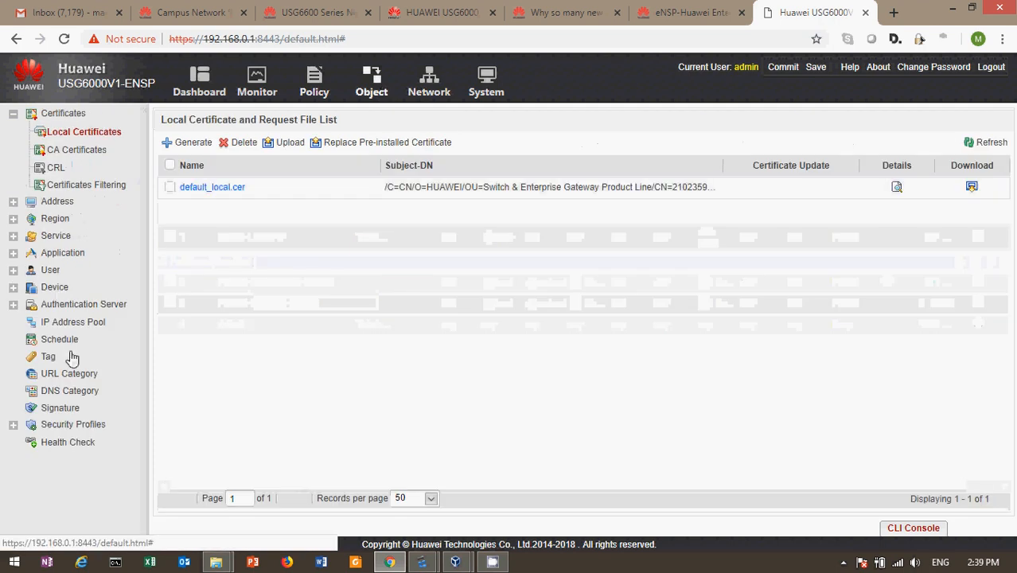
click(59, 235)
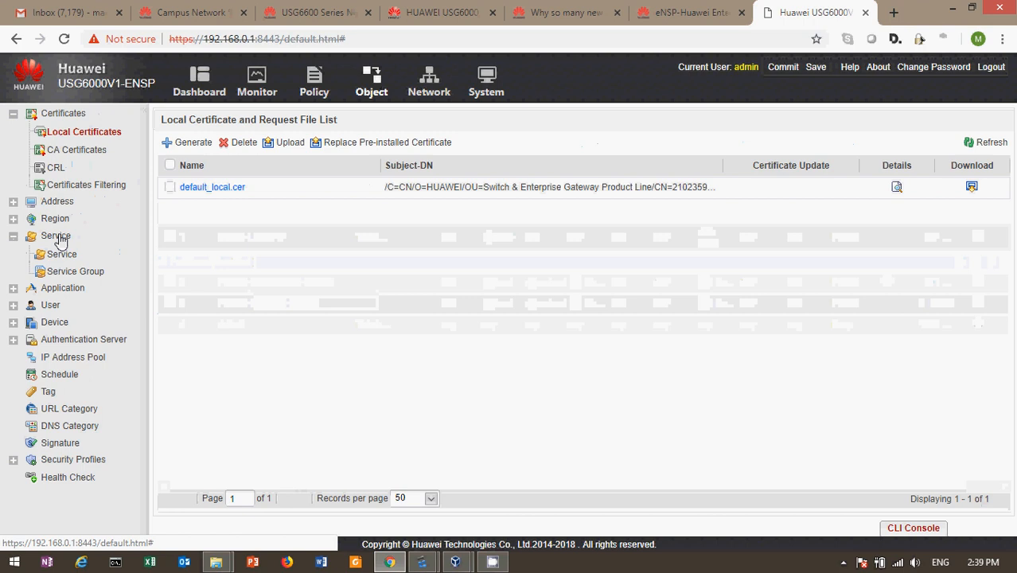
click(72, 274)
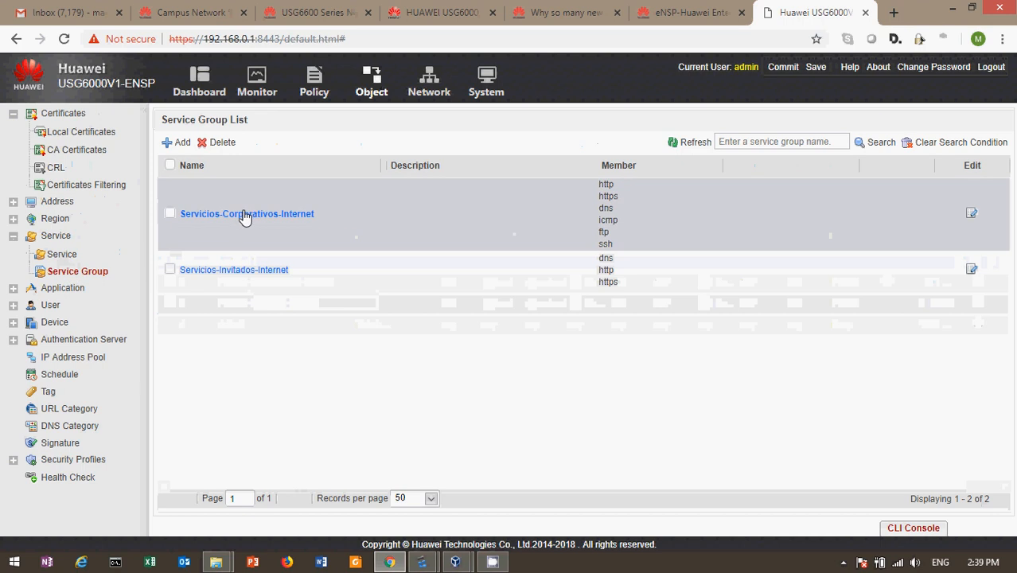
click(249, 214)
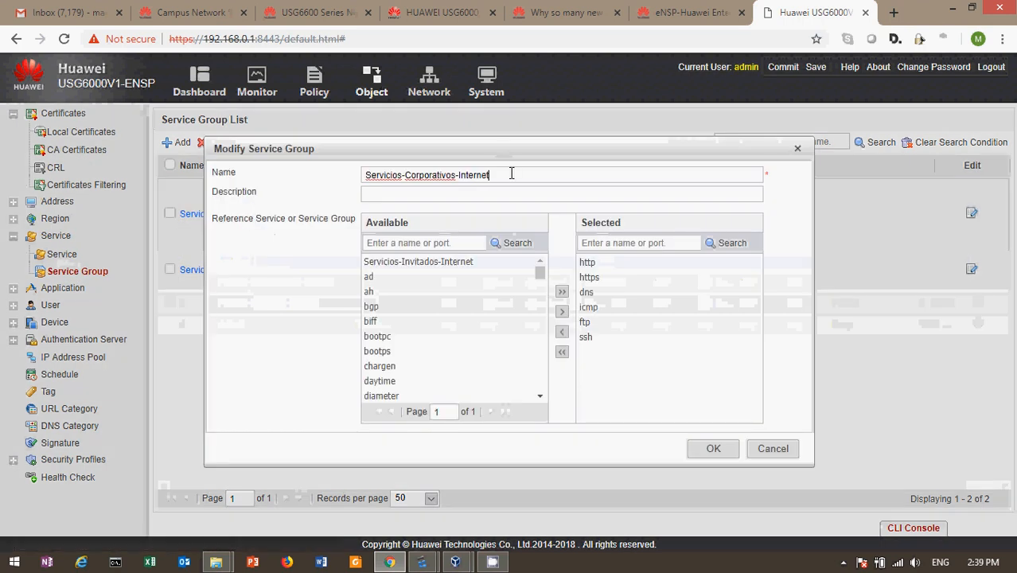
drag(509, 173, 238, 183)
click(484, 192)
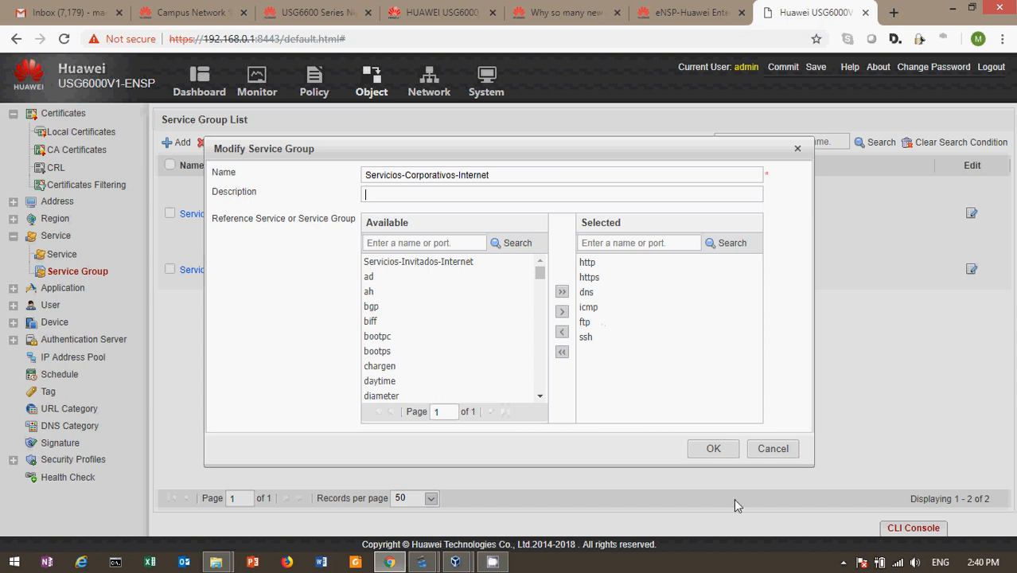
click(784, 455)
click(254, 274)
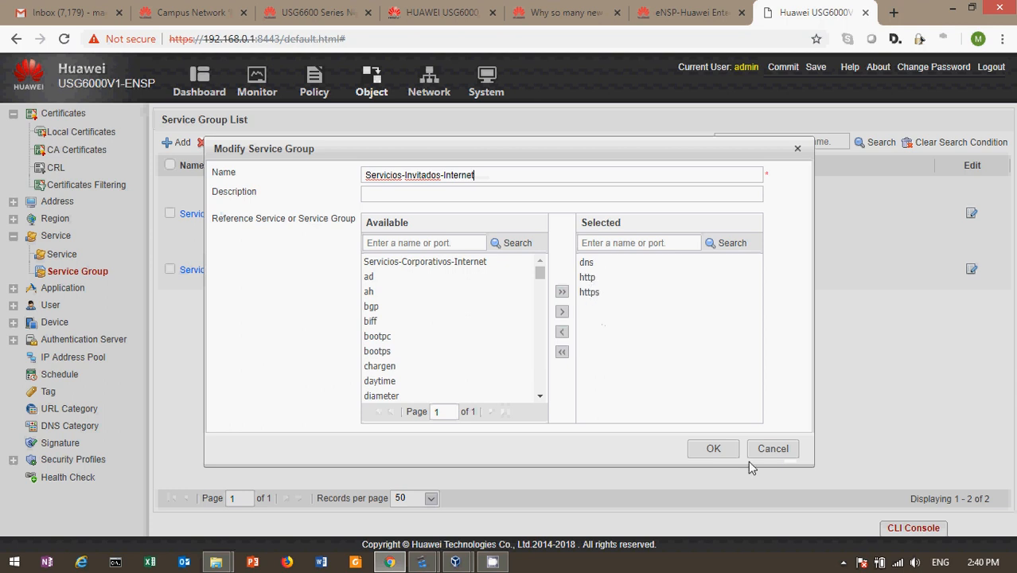
click(773, 450)
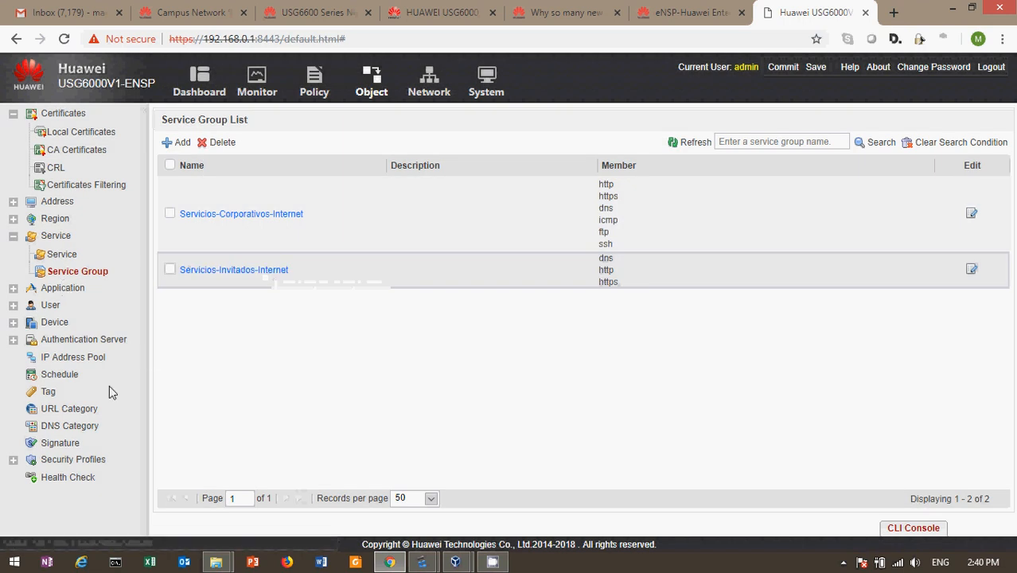
click(324, 102)
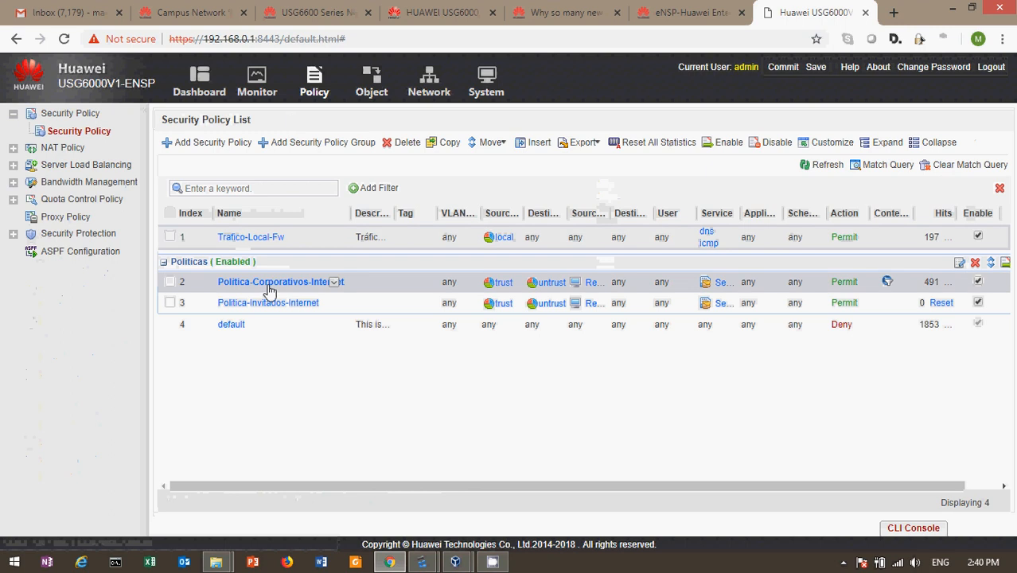
click(267, 283)
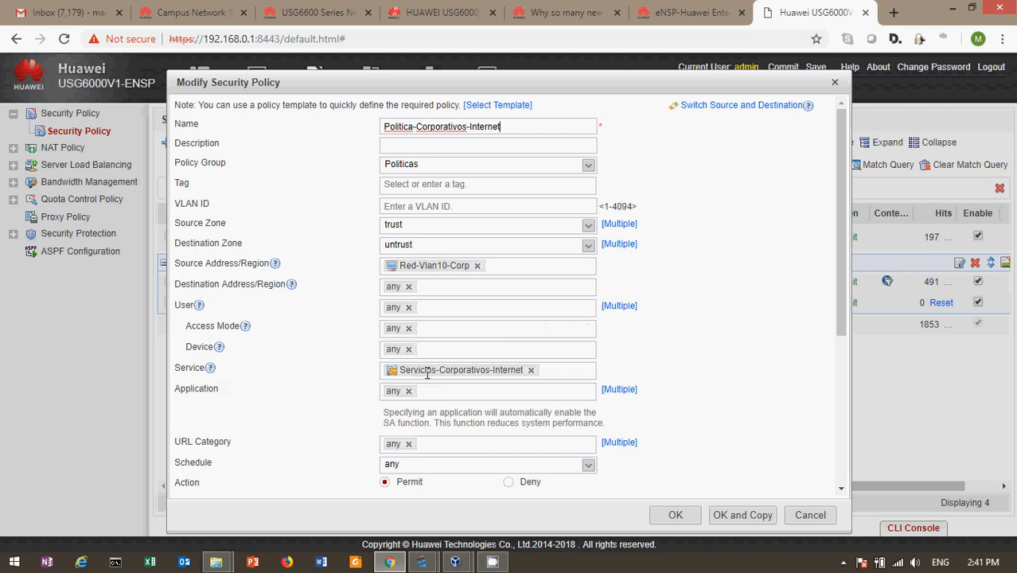
mouse_move(495, 366)
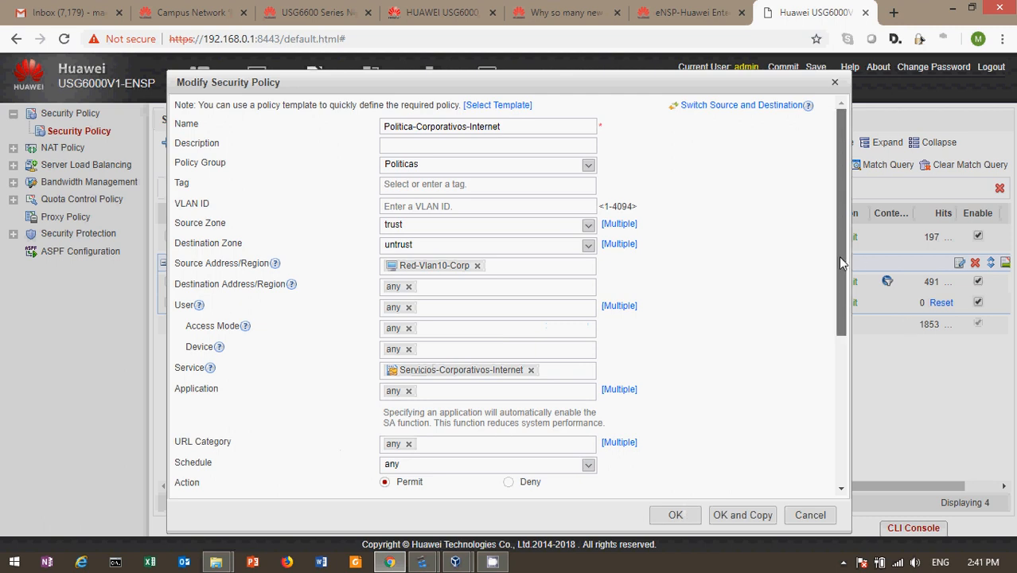
drag(838, 256, 839, 266)
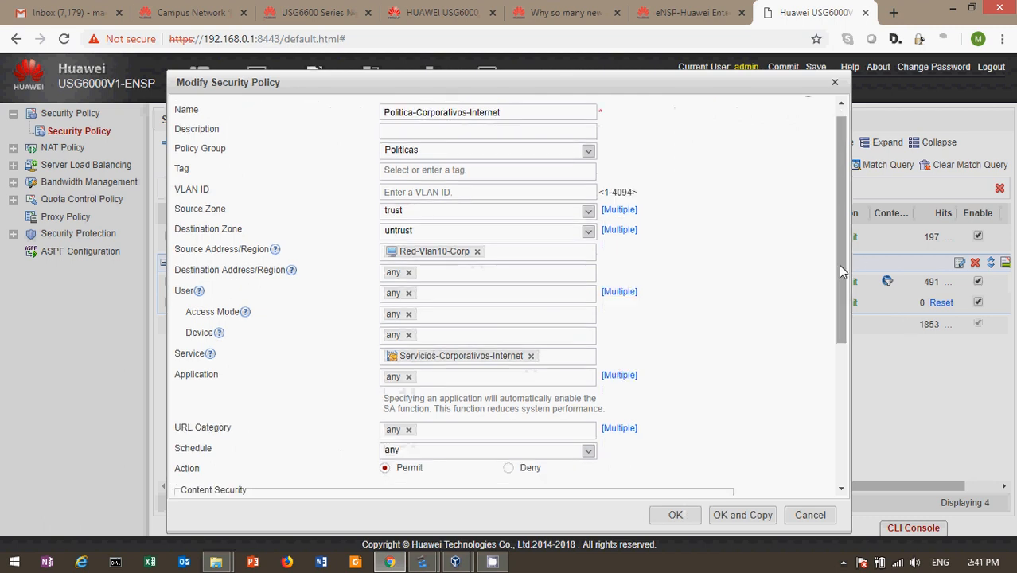
drag(838, 264, 834, 217)
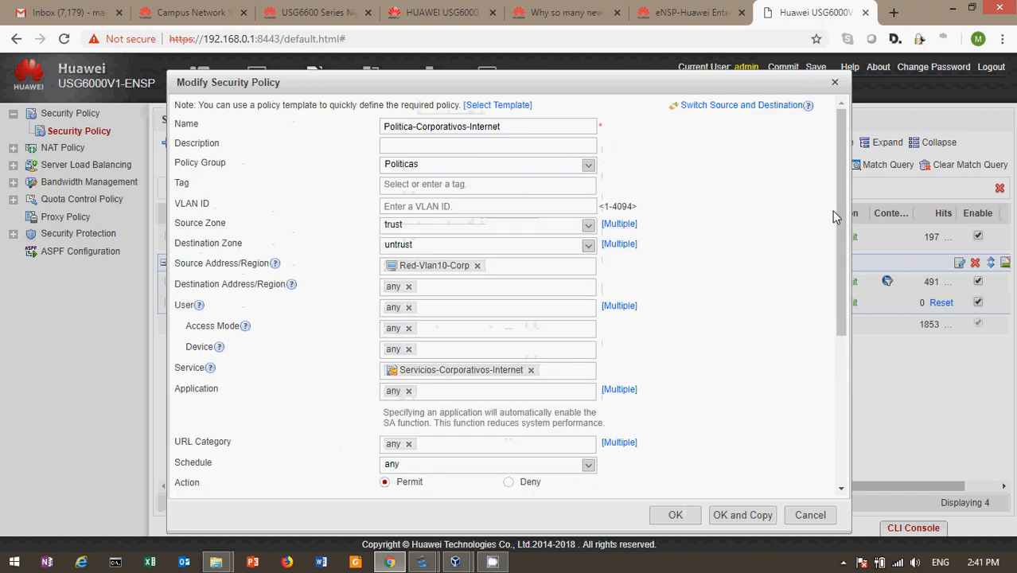
click(676, 515)
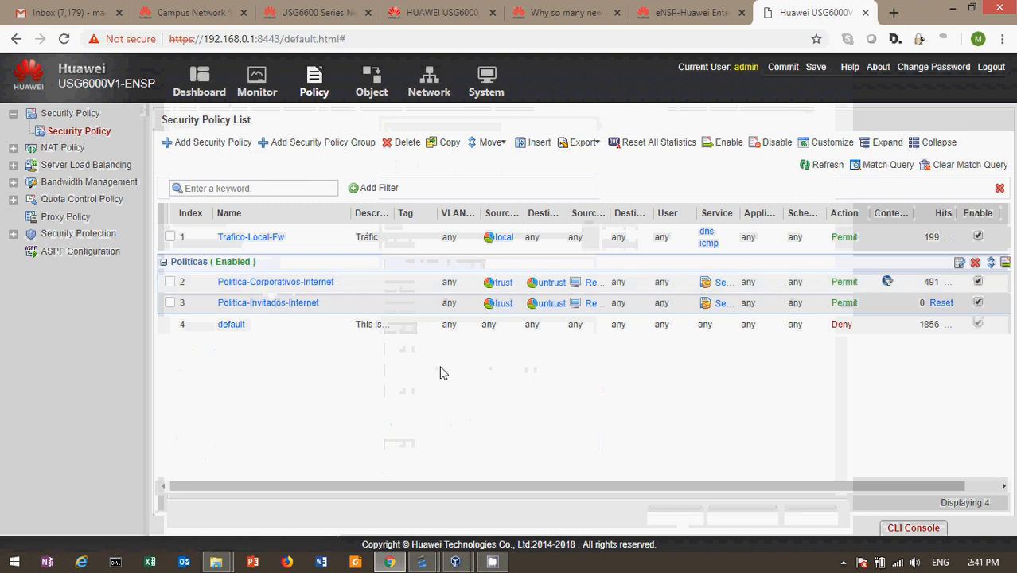
click(243, 303)
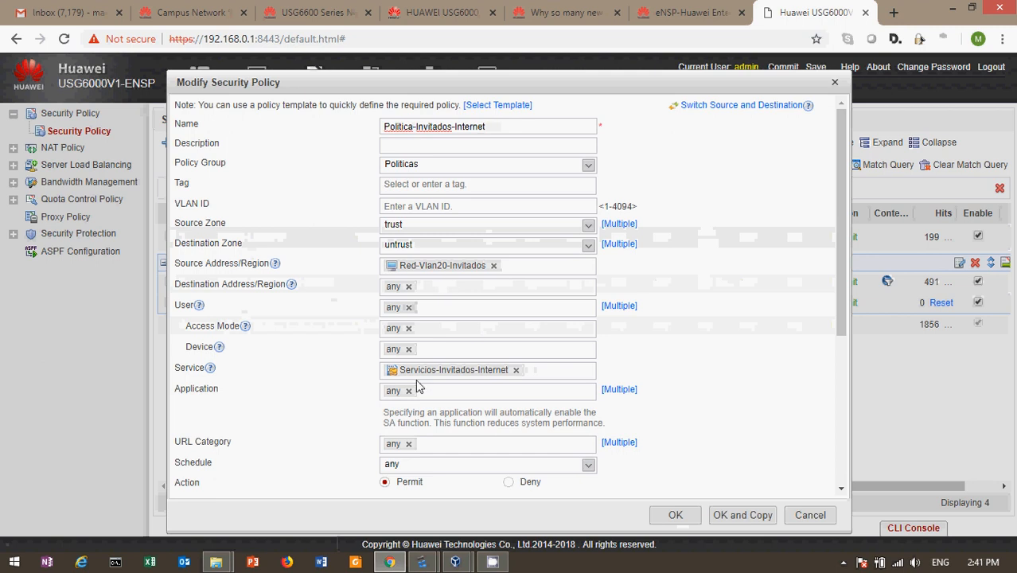
mouse_move(444, 376)
click(685, 515)
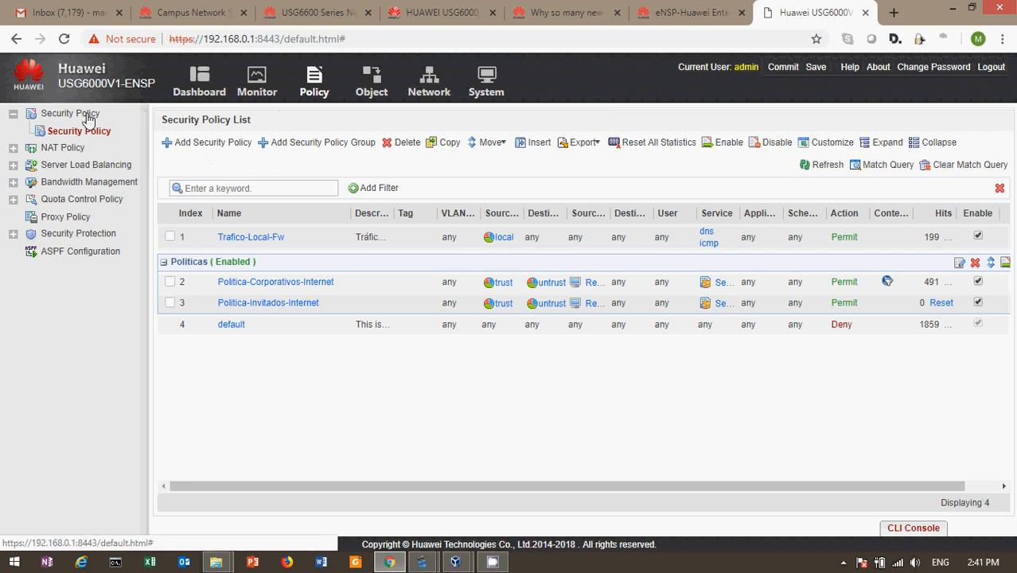
Step: Open PAT-Corporativos-Internet from the NAT Policy list in Modify NAT Policy
click(13, 149)
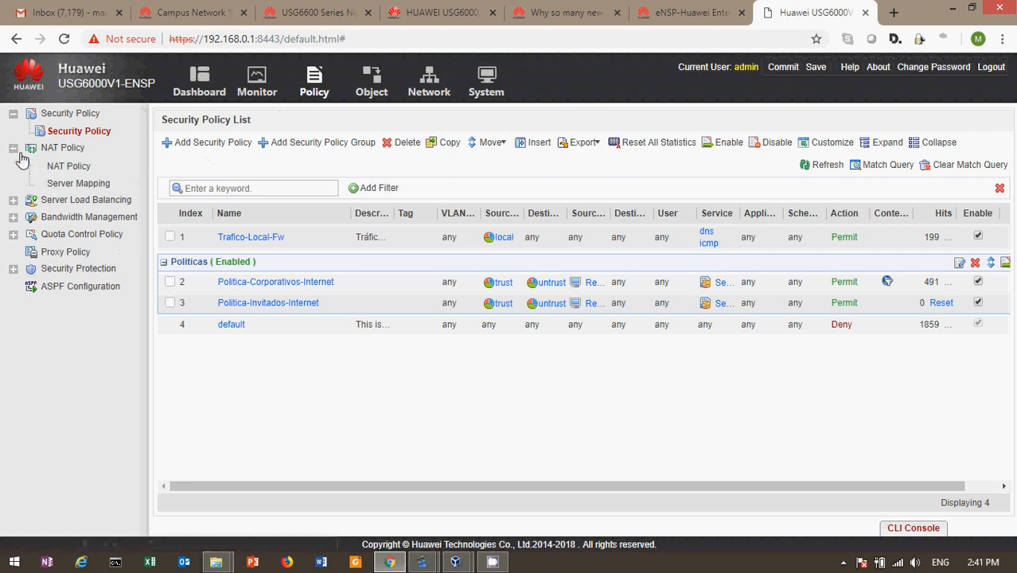
click(72, 168)
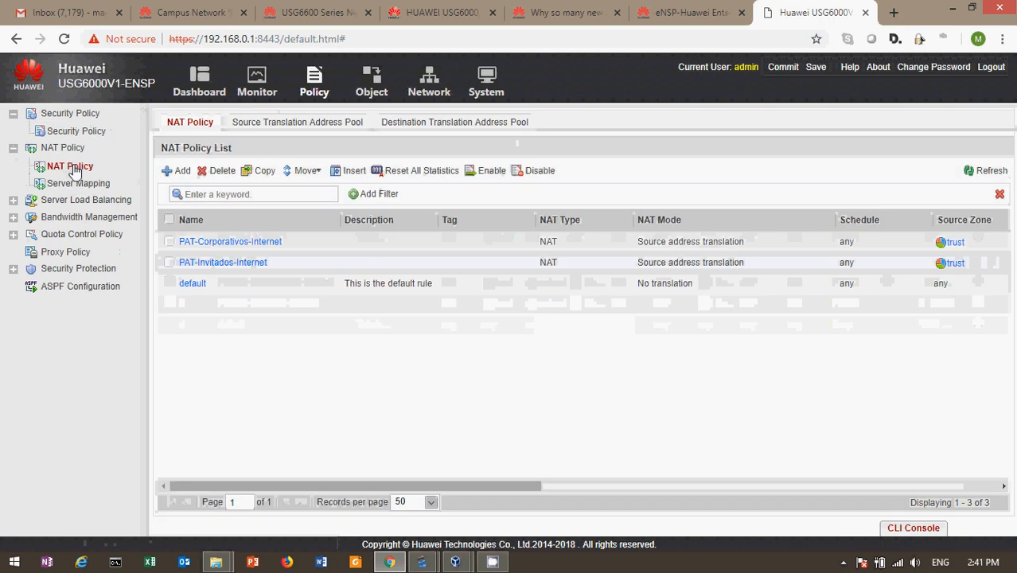
click(234, 242)
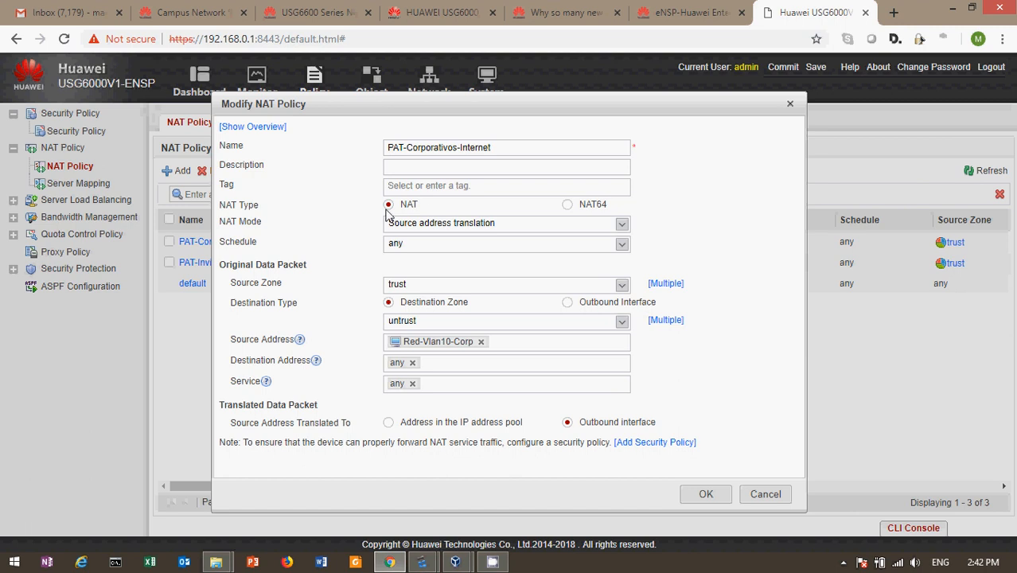
Step: Confirm the corporate policy keeps source address translation, cancel, then open PAT-Invitados-Internet
click(473, 226)
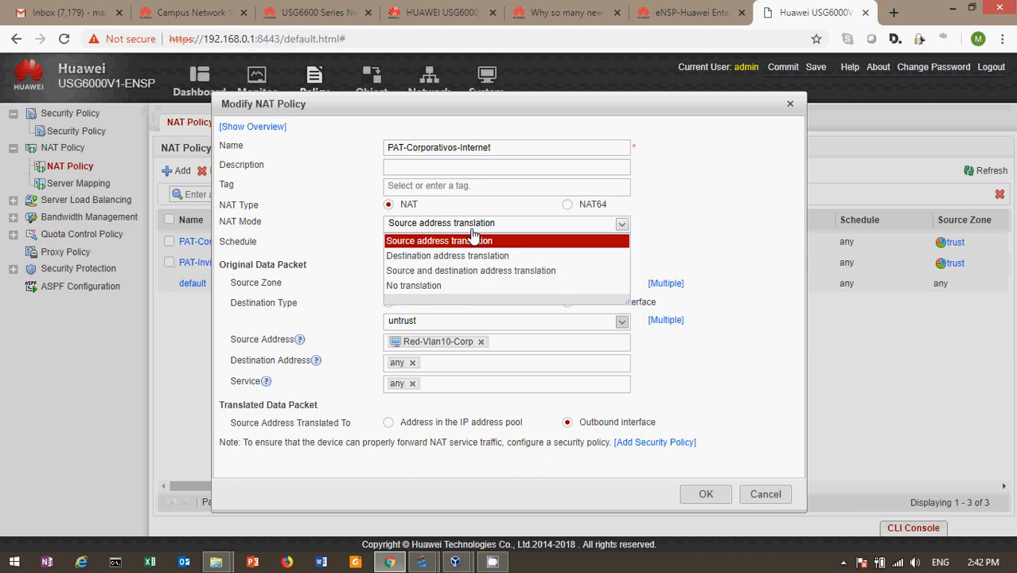
click(475, 240)
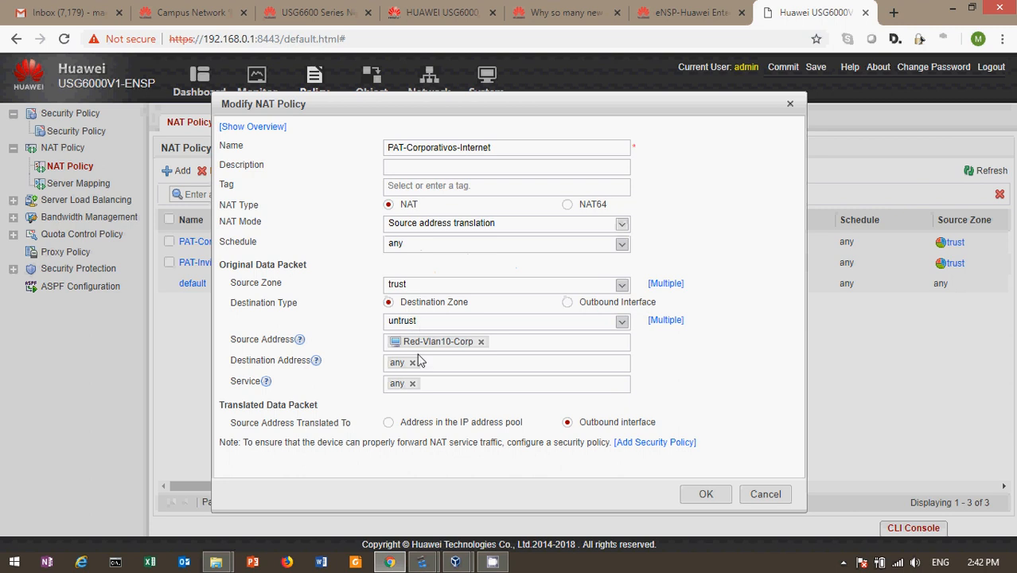
mouse_move(450, 344)
click(765, 495)
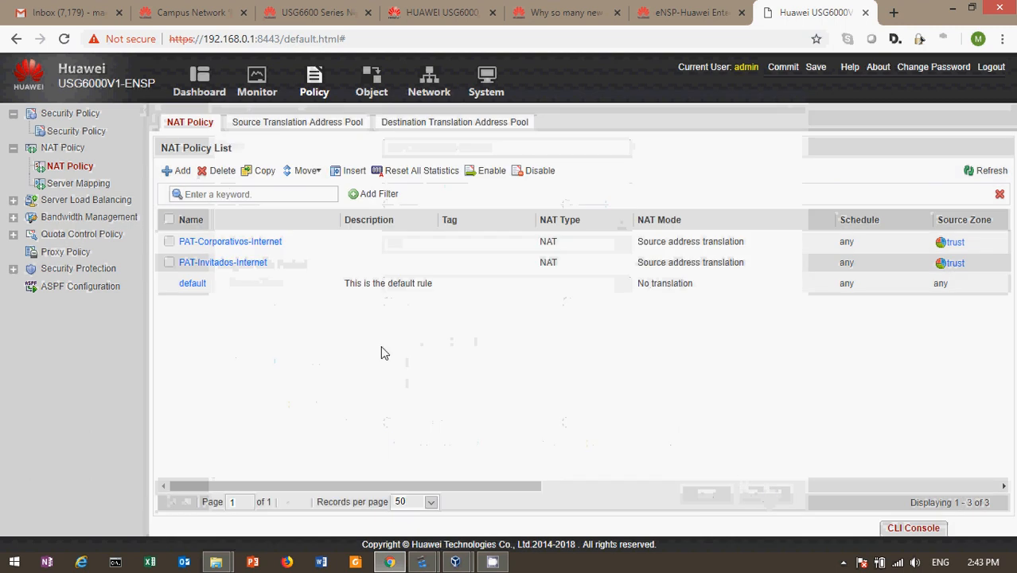
click(211, 269)
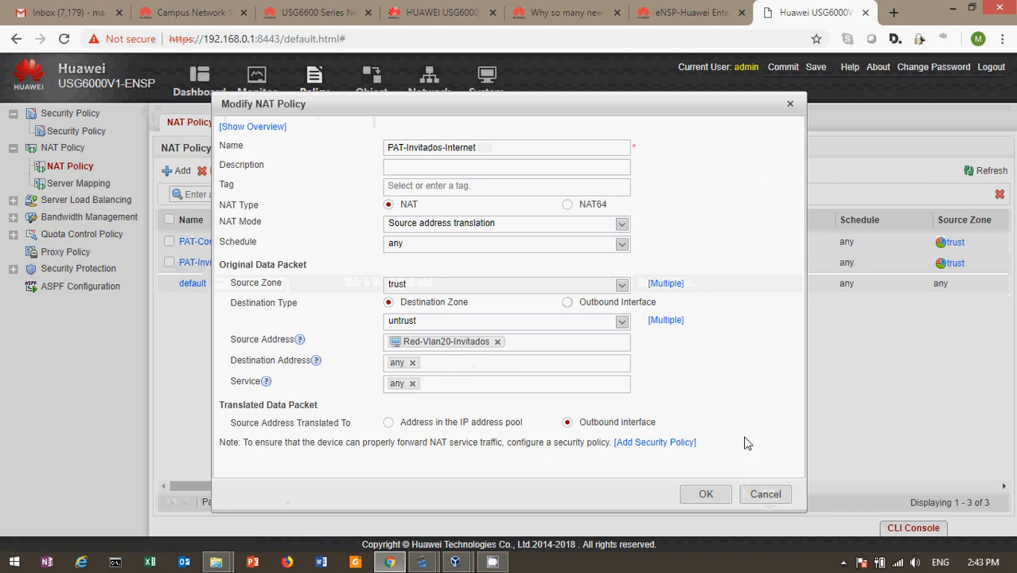
Step: Cancel the PAT-Invitados-Internet dialog and bring up the eNSP window previews
click(766, 495)
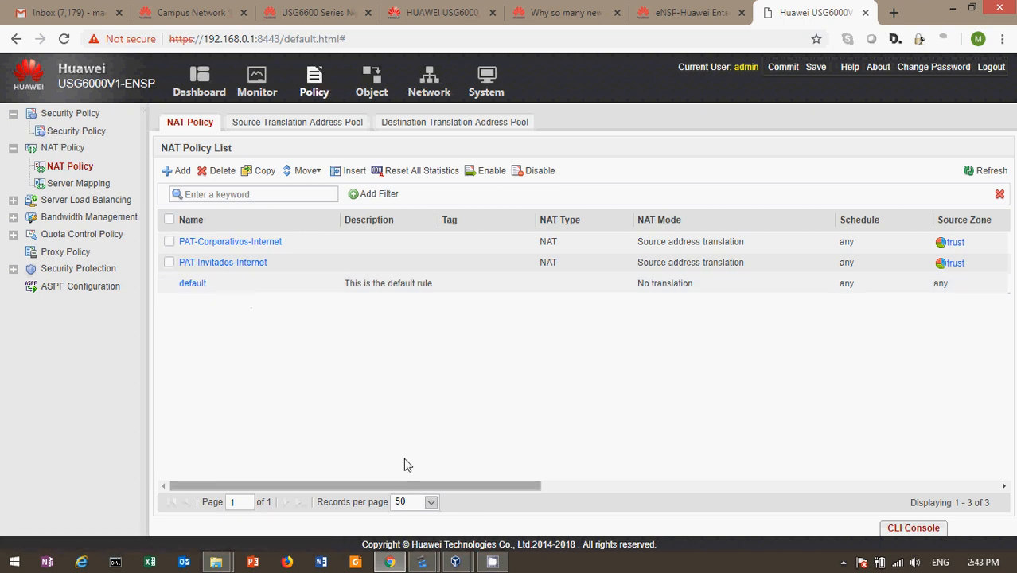
click(421, 562)
Step: Open Network > DHCP Server > Service and then Vlanif10's DHCP server settings
click(307, 515)
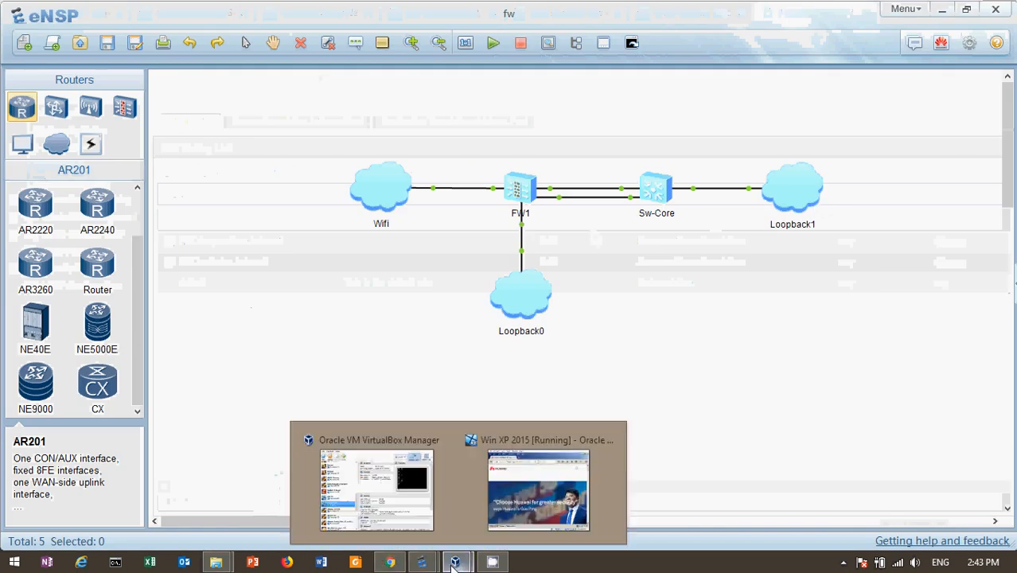
click(390, 562)
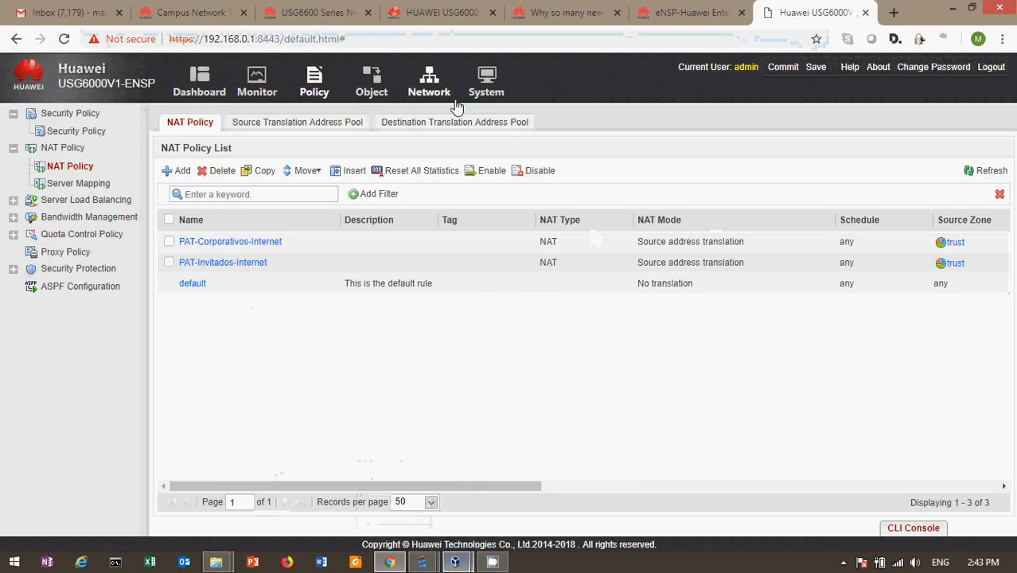
click(427, 89)
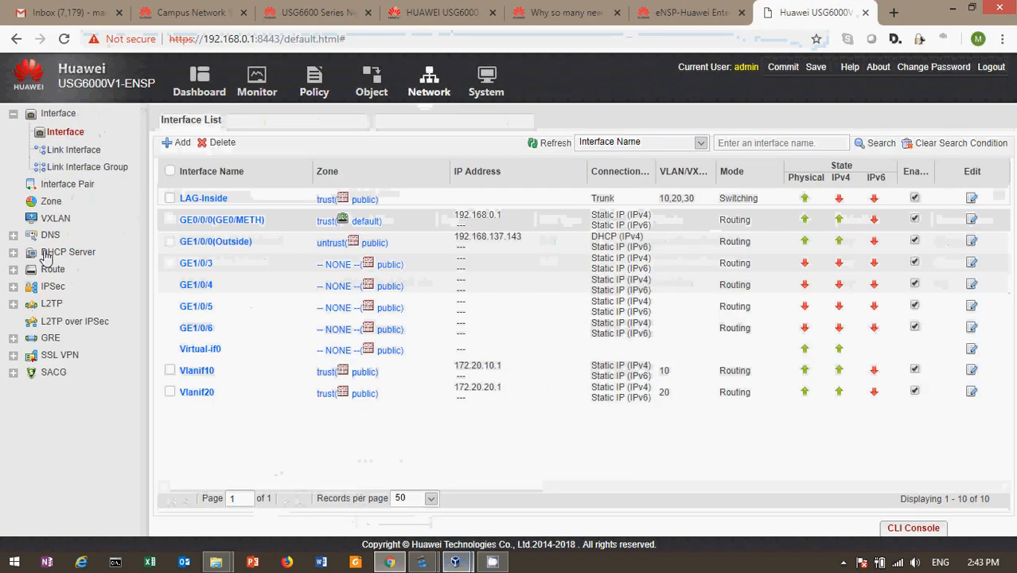
click(13, 252)
click(62, 271)
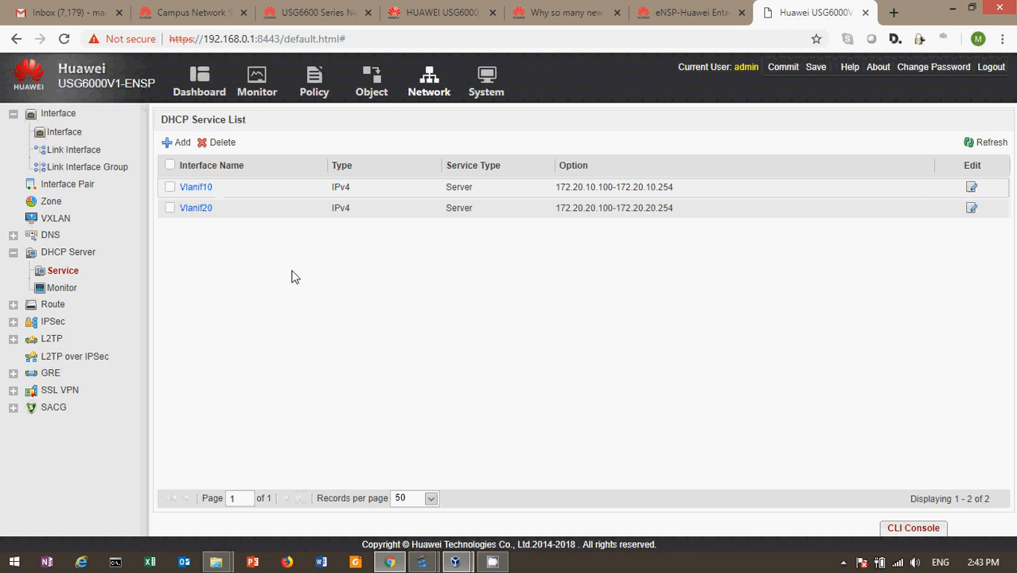
click(198, 190)
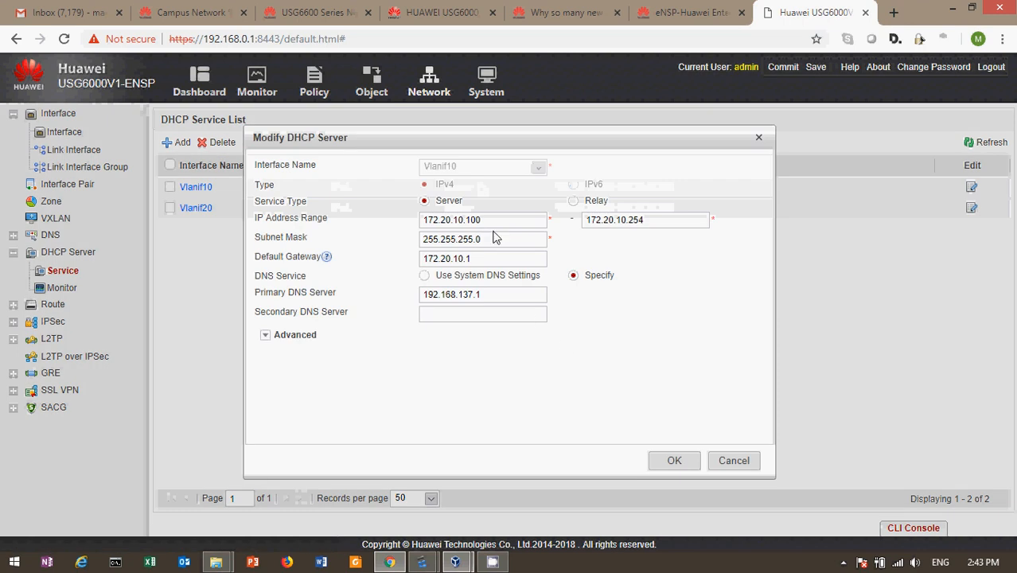
click(733, 462)
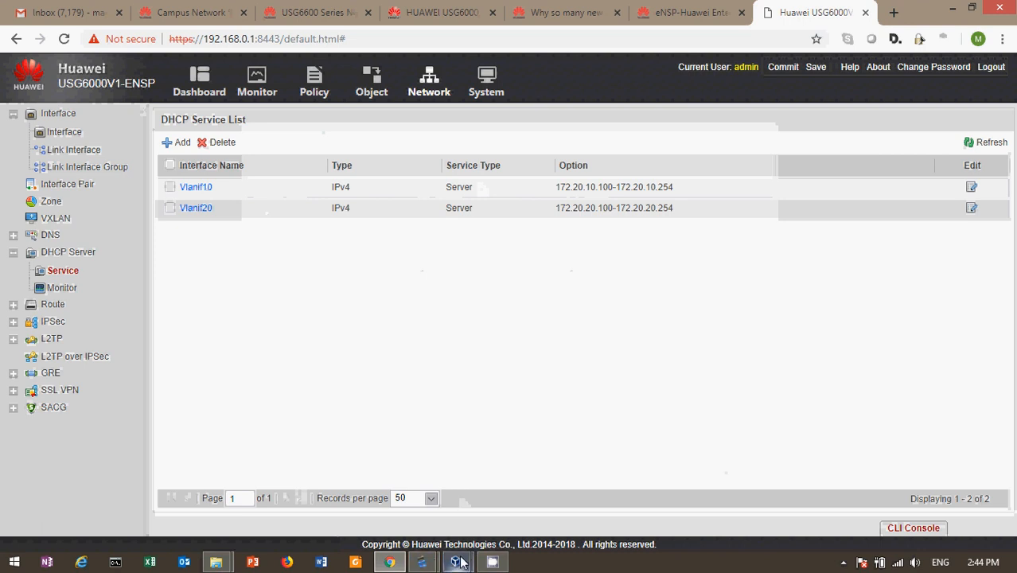
mouse_move(463, 565)
mouse_move(422, 562)
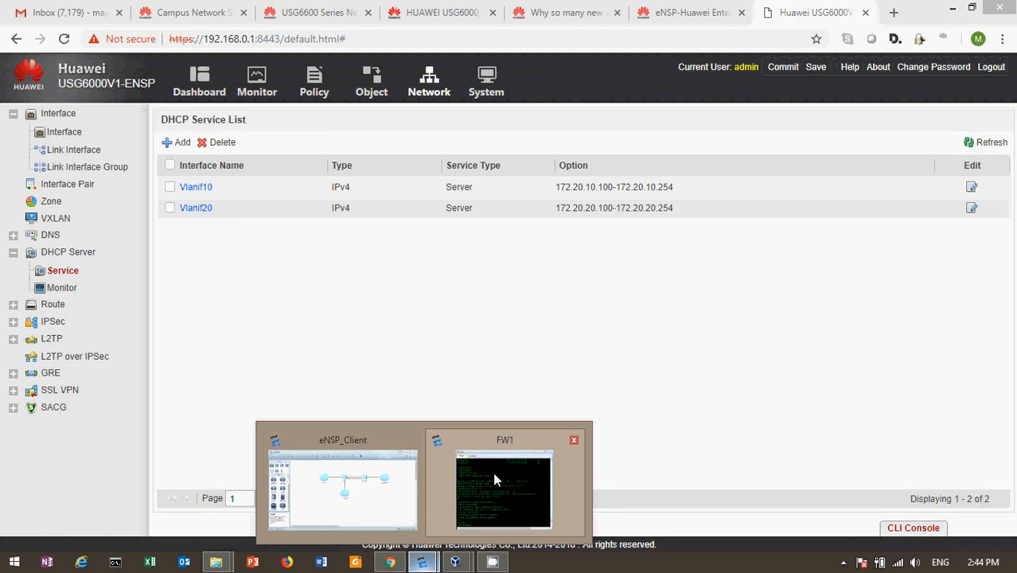
Step: Open the FW1 console and log in as admin
click(500, 469)
key(Return)
key(Return)
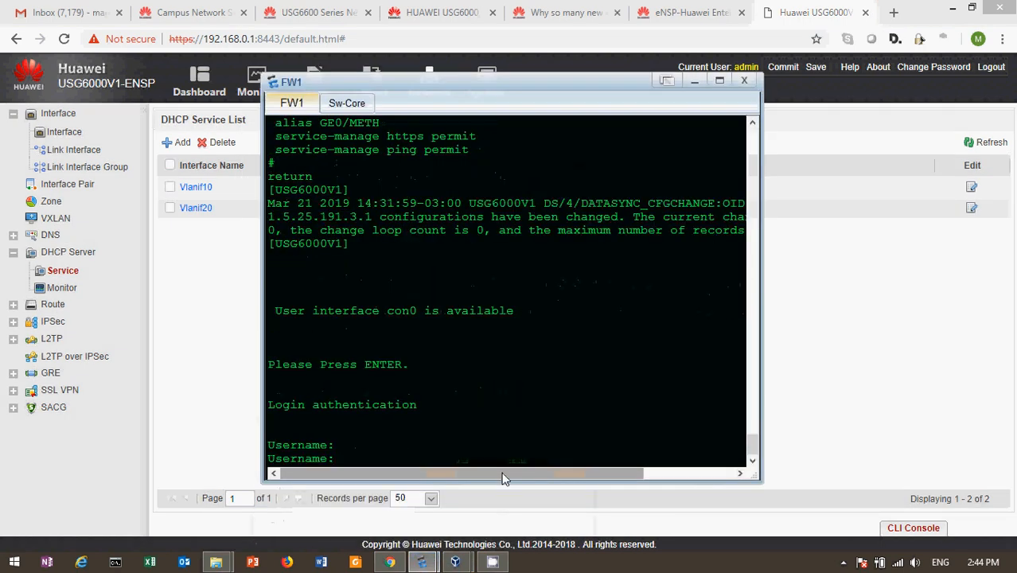
text(admin)
key(Return)
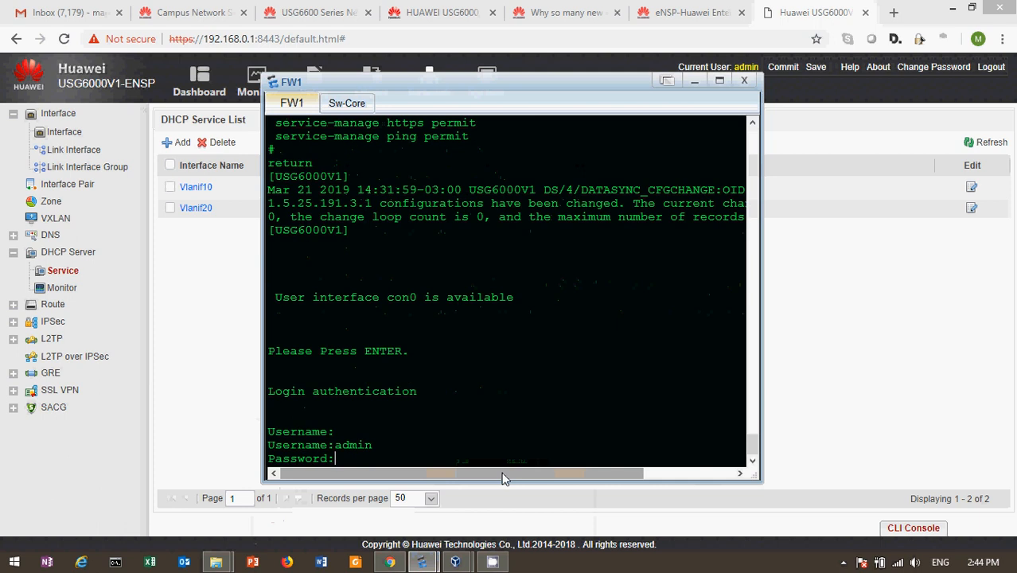
key(Return)
key(Return)
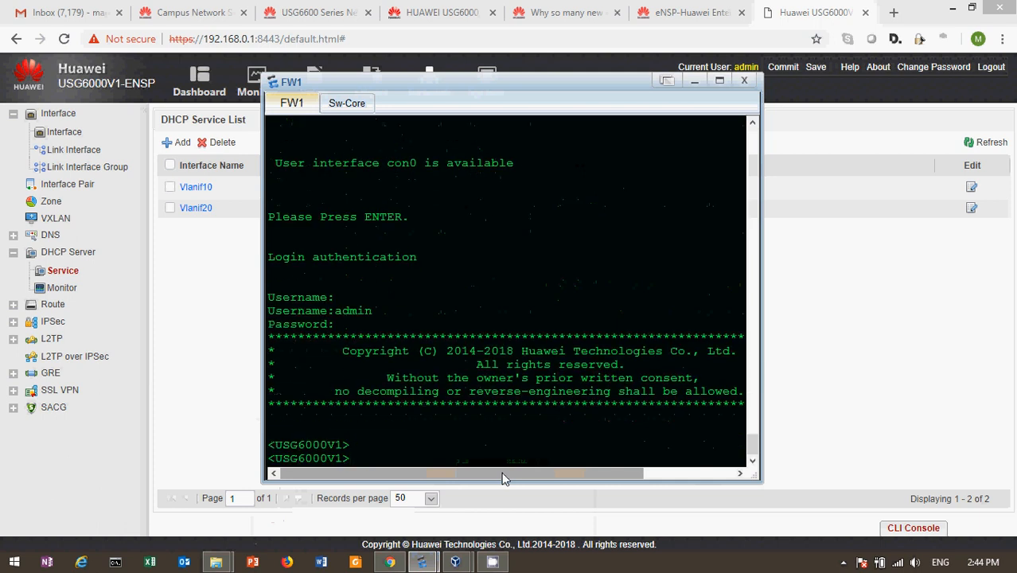
Step: Enter system-view and run 'display current-configuration interface Vlanif10'
text(sys)
key(Tab)
key(Return)
text(dis cu)
key(Tab)
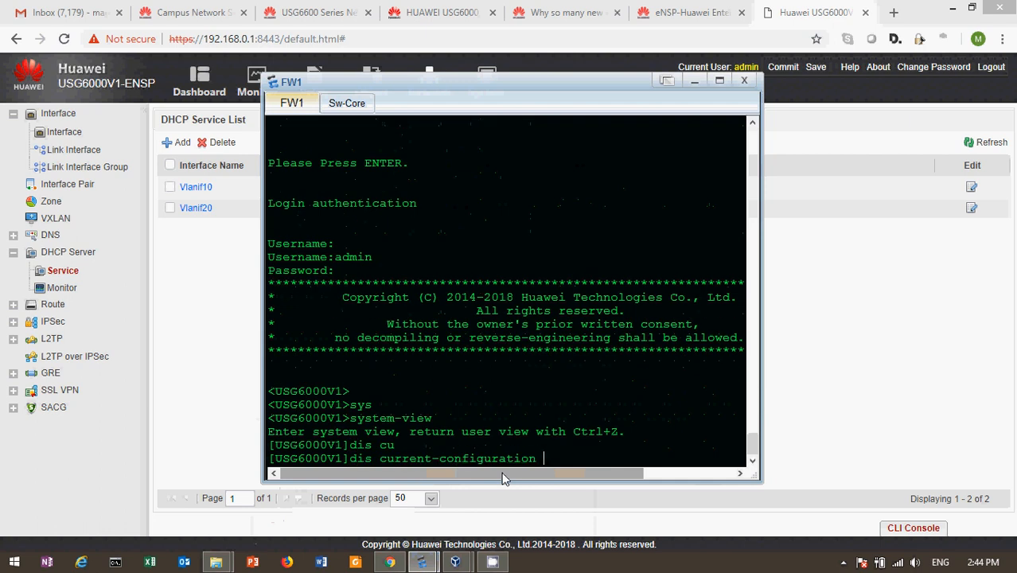
text(in)
key(Tab)
text(v)
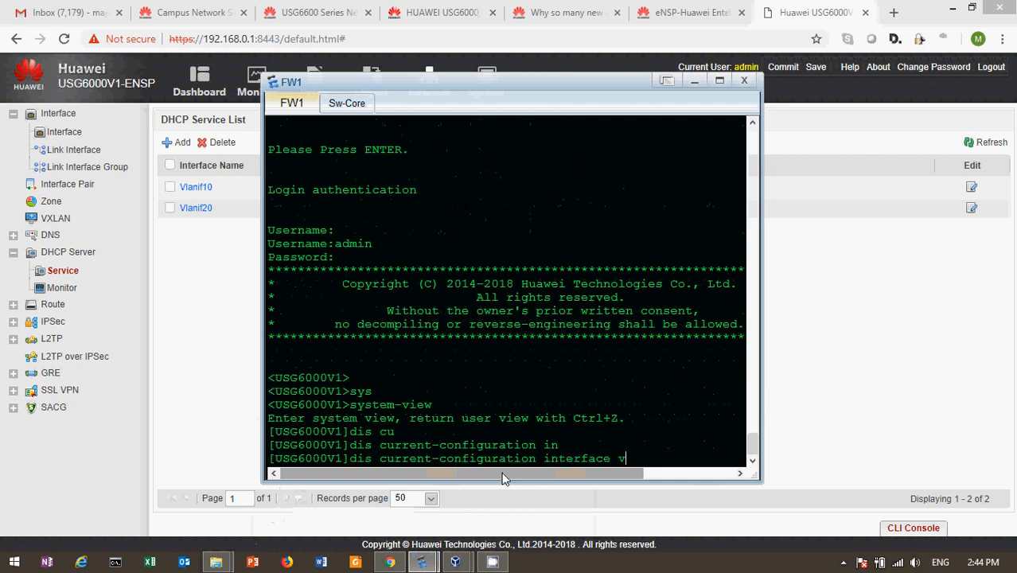
key(Tab)
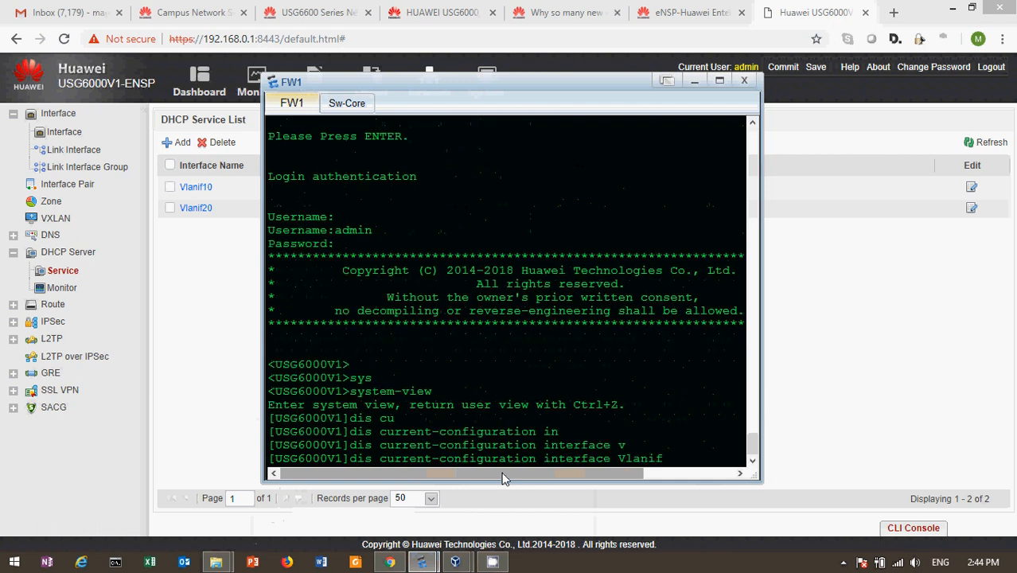
text(10)
key(Return)
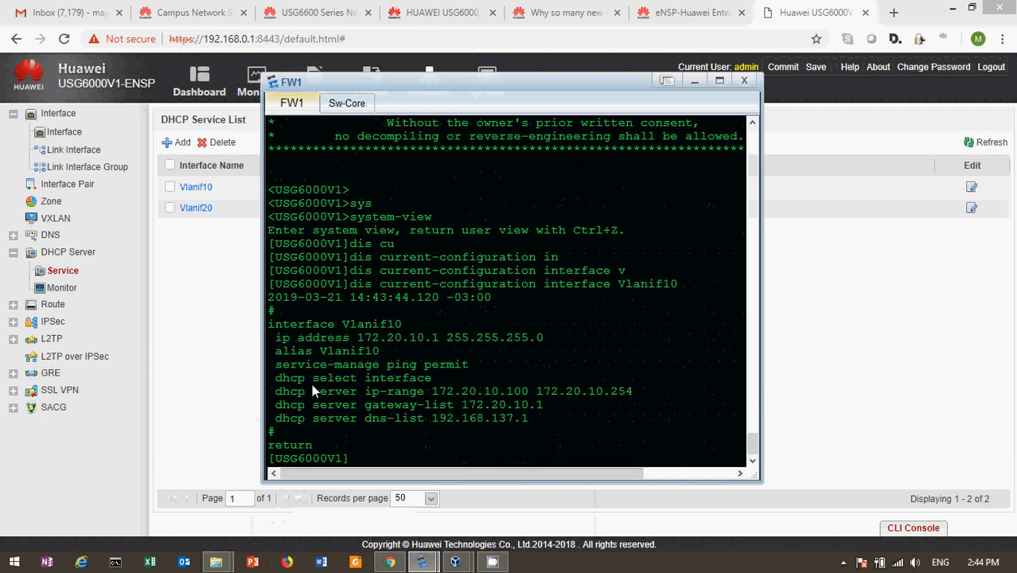
Step: Discard a partial dhcp enable command, highlight the dhcp select interface line, and return to Chrome
text(dhs)
key(Tab)
key(BackSpace)
key(BackSpace)
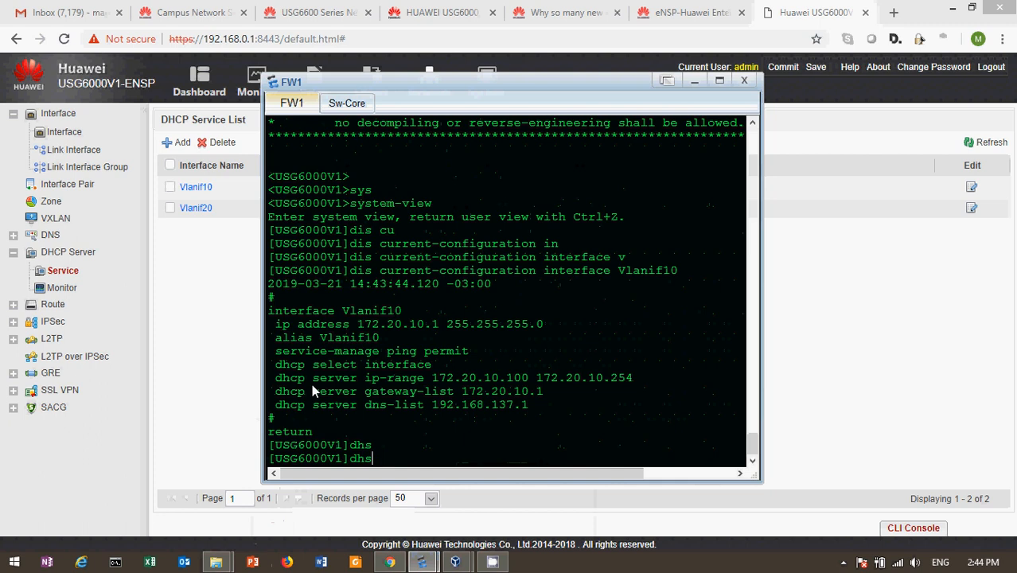
key(Tab)
text(cp en)
key(Tab)
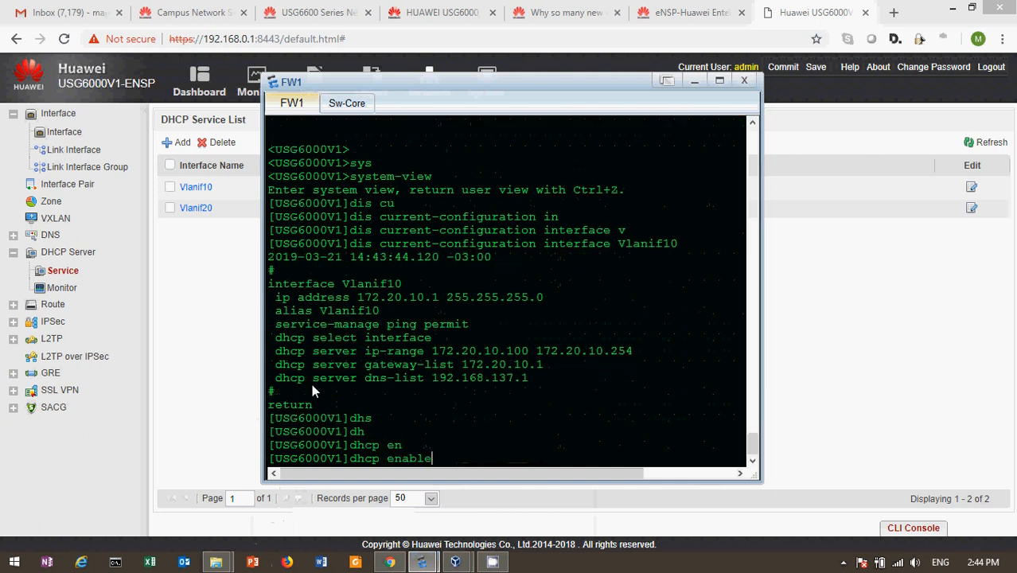
key(BackSpace)
key(BackSpace)
key(BackSpace)
key(BackSpace)
key(BackSpace)
key(BackSpace)
key(BackSpace)
key(BackSpace)
key(BackSpace)
key(BackSpace)
key(BackSpace)
key(BackSpace)
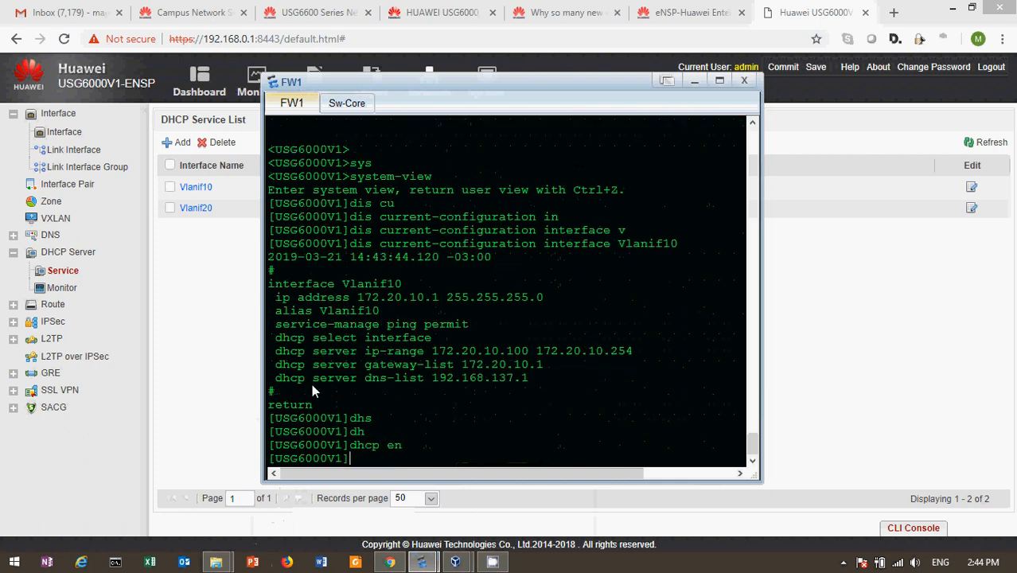
drag(274, 333, 433, 344)
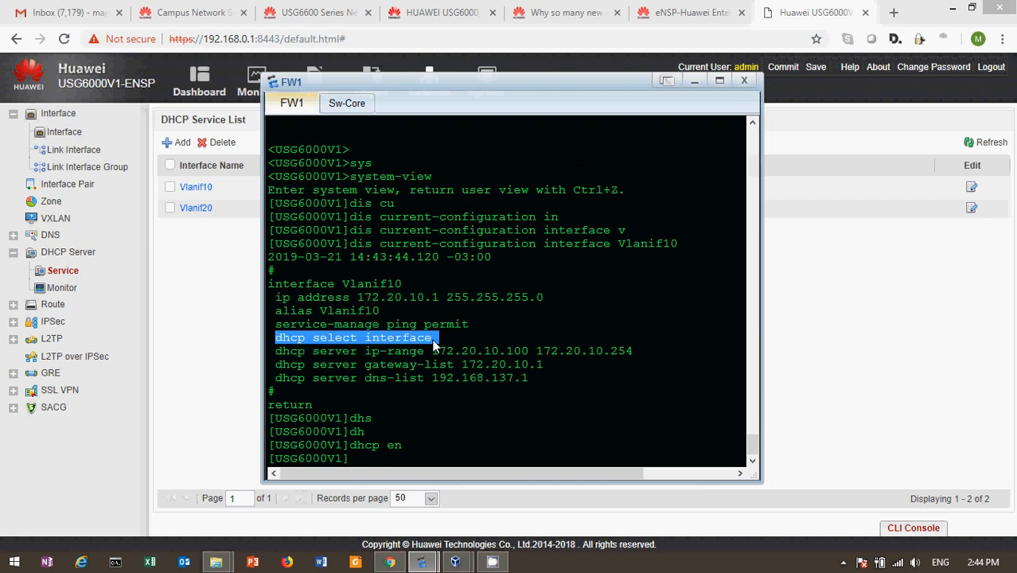
click(827, 293)
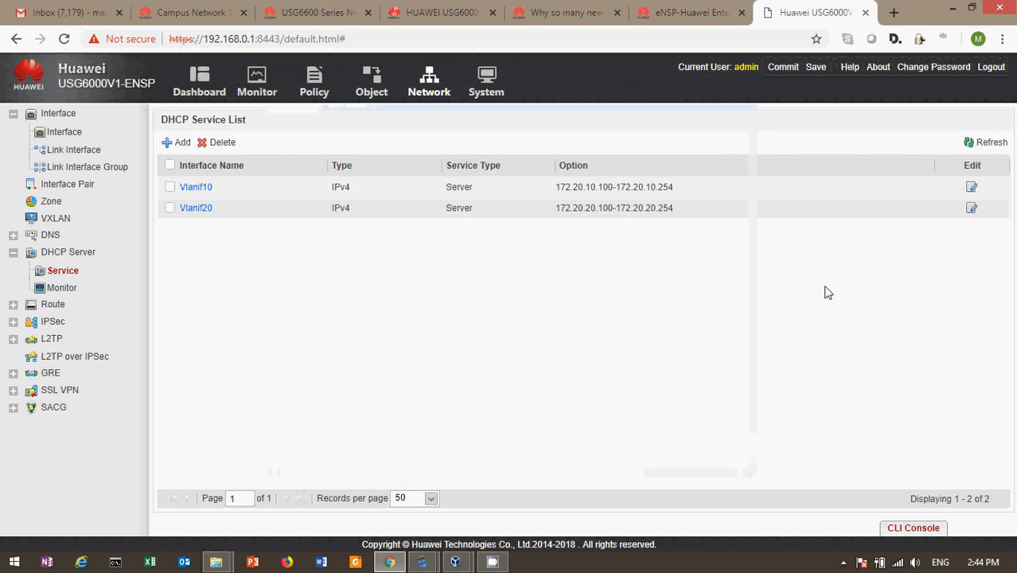
Step: Inspect Vlanif10's DHCP settings, including primary DNS 192.168.137.1, then cancel
click(196, 188)
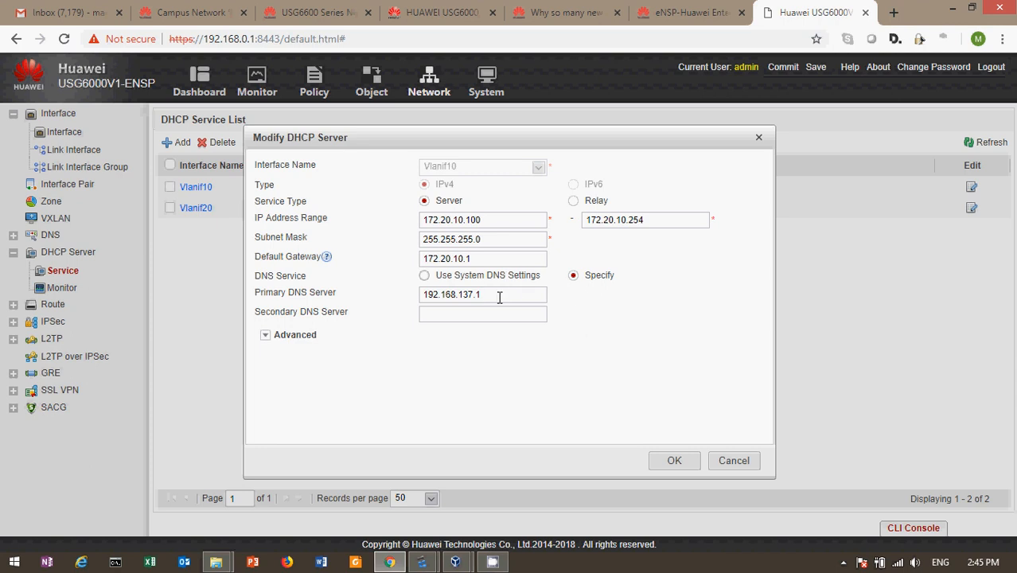
double_click(500, 297)
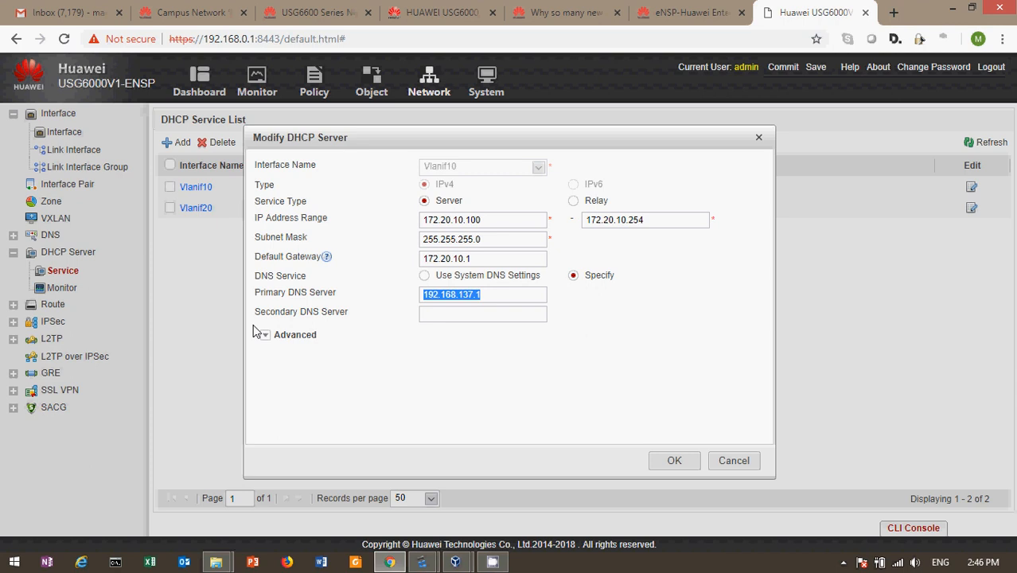
click(756, 460)
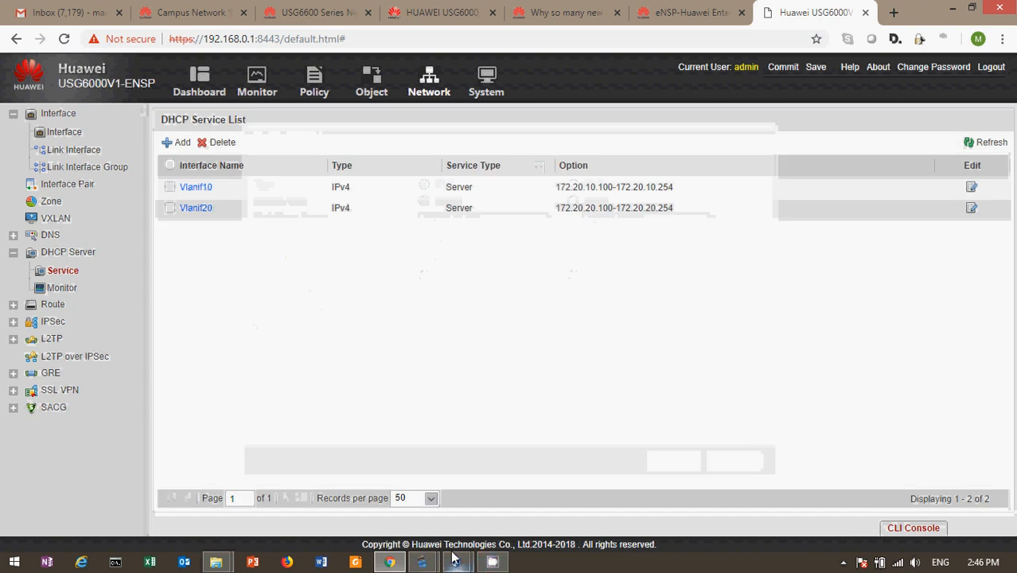
Step: On the XP VM, open the network connection's Soporte details showing IP 172.20.10.154 and gateway 172.20.10.1
mouse_move(454, 554)
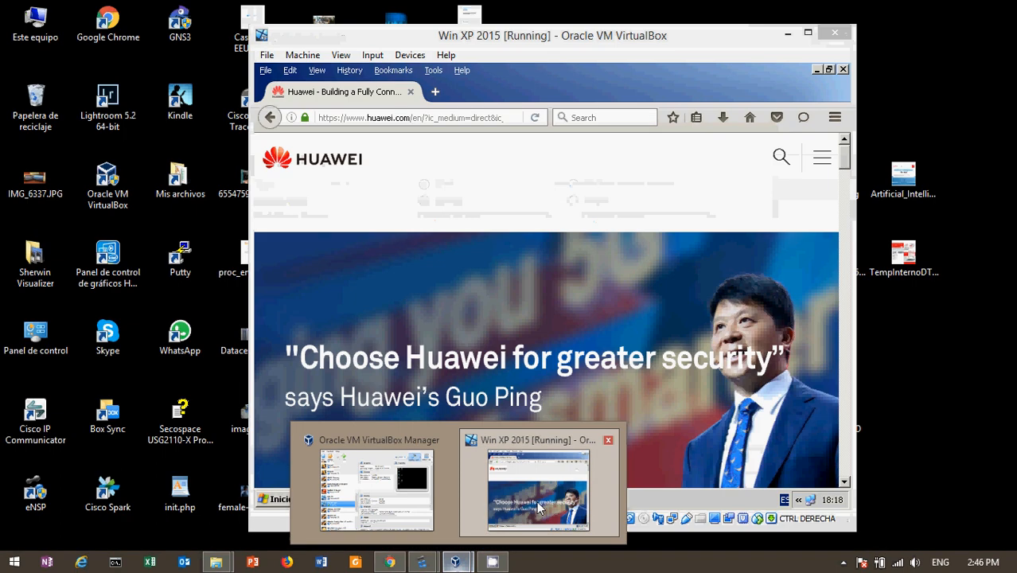
click(539, 509)
click(262, 501)
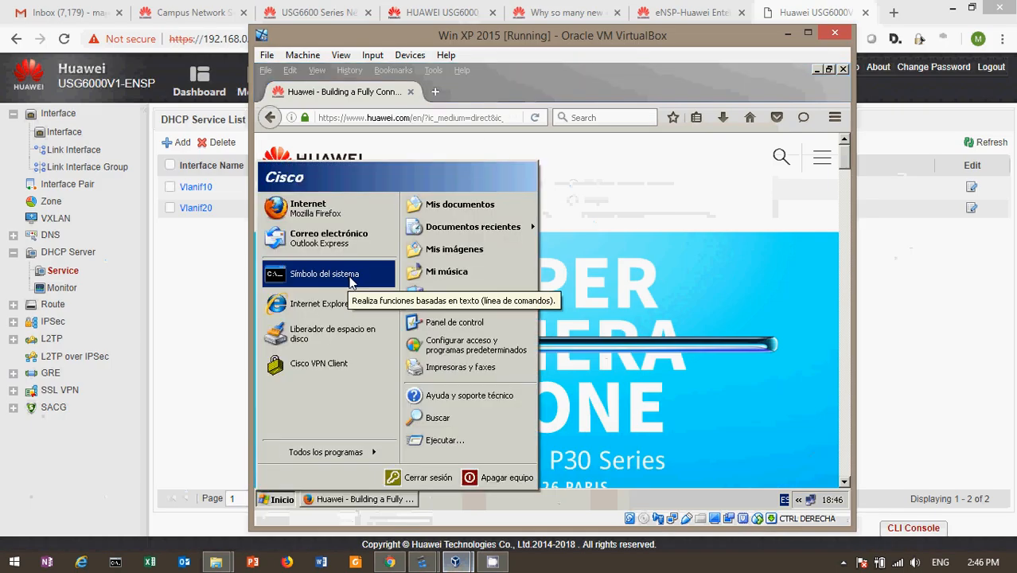
click(811, 504)
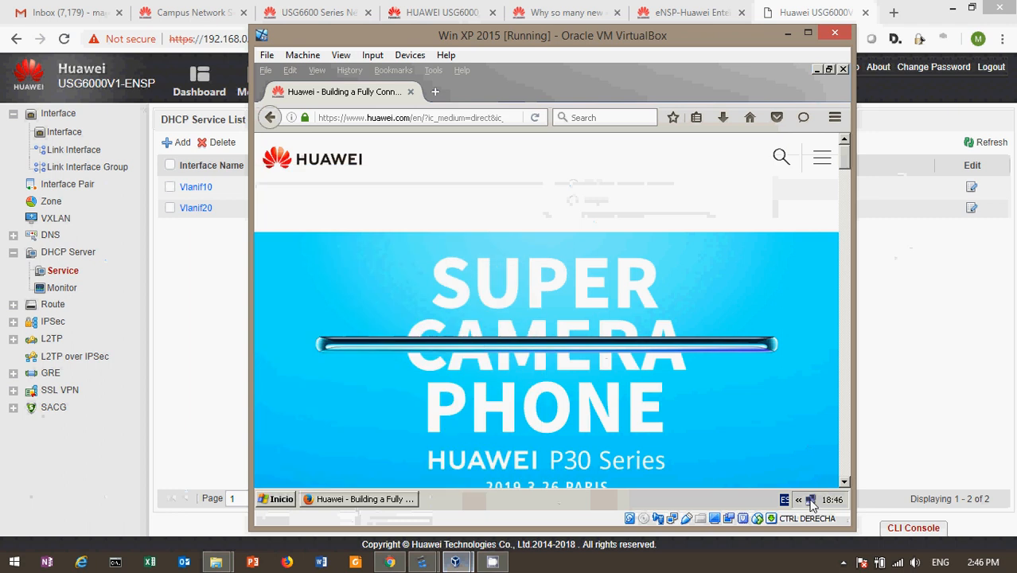
click(811, 503)
click(479, 153)
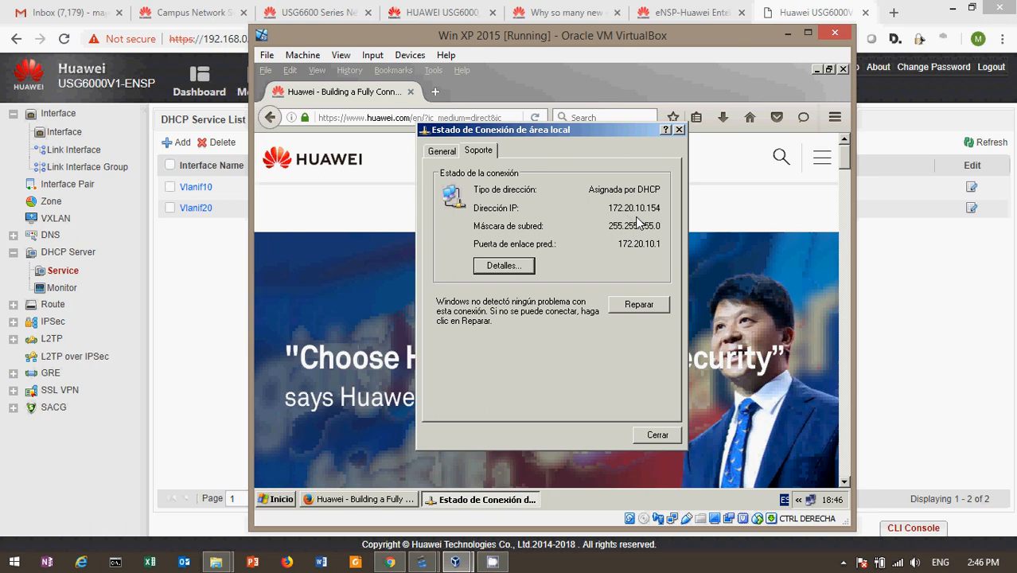
Step: Glance at the eNSP FW1 and Sw-Core consoles, then hide them
click(432, 563)
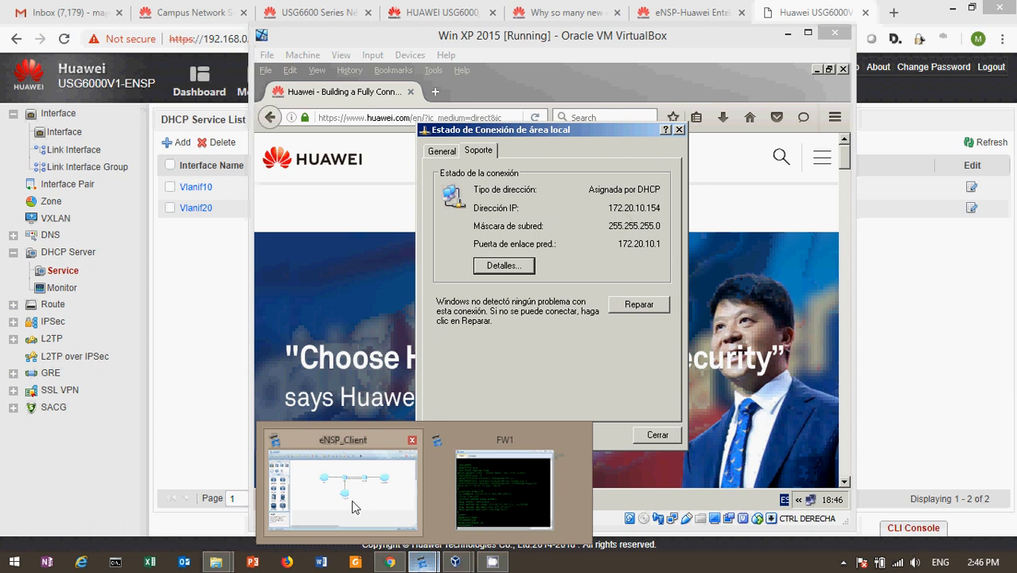
click(495, 481)
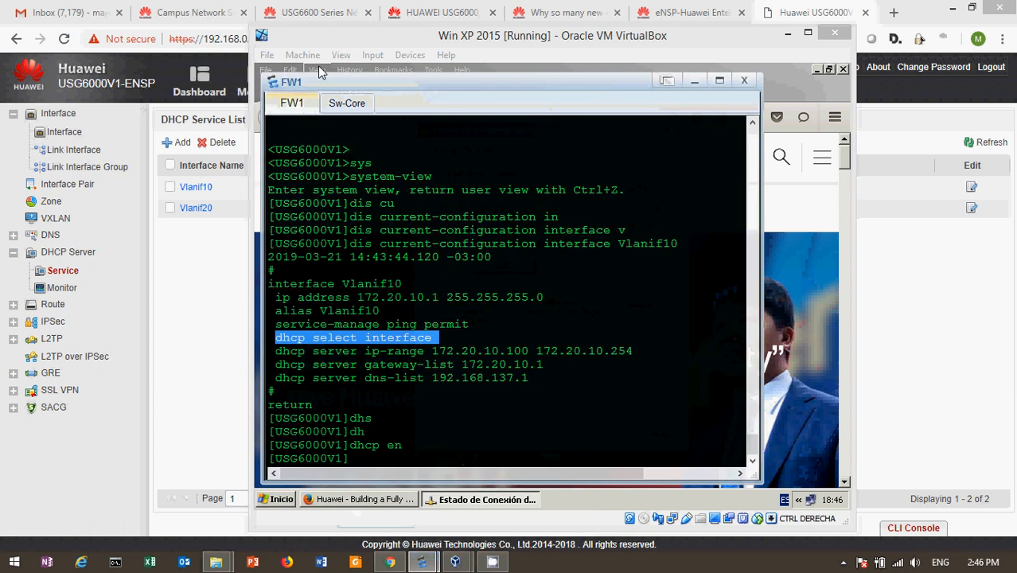
click(354, 108)
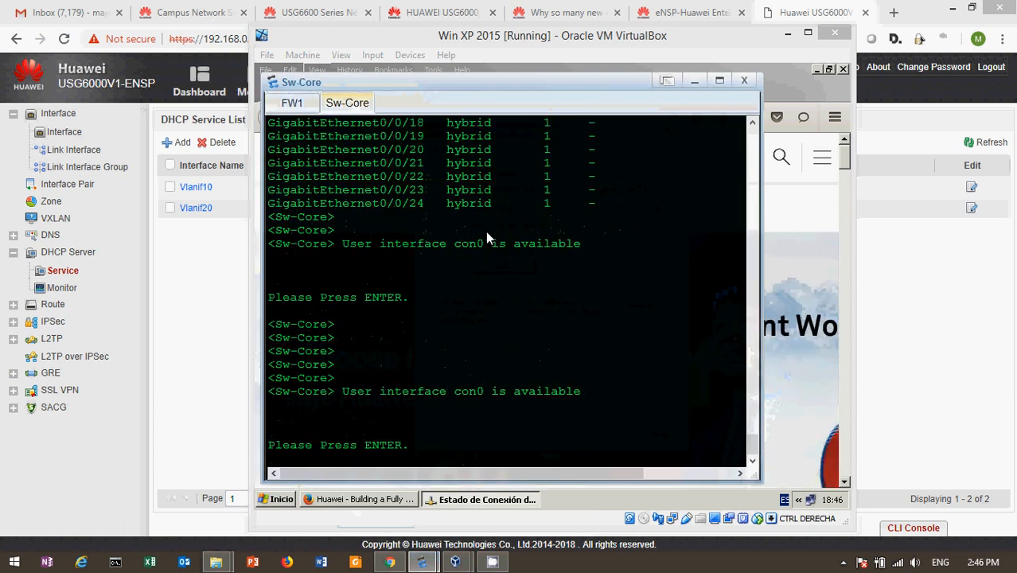
click(694, 81)
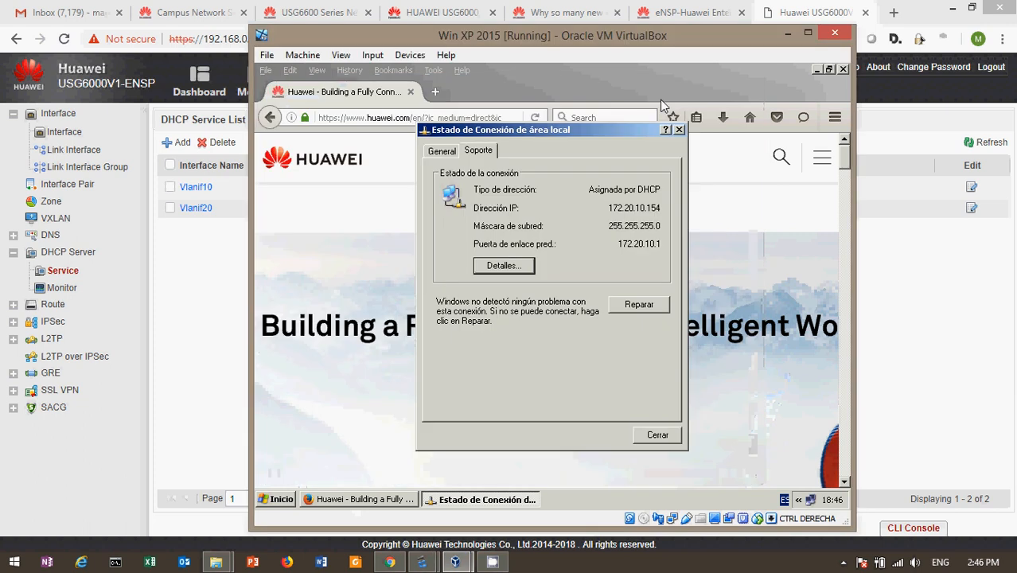
Step: Close the connection status window and reload the Huawei page in Firefox
click(665, 436)
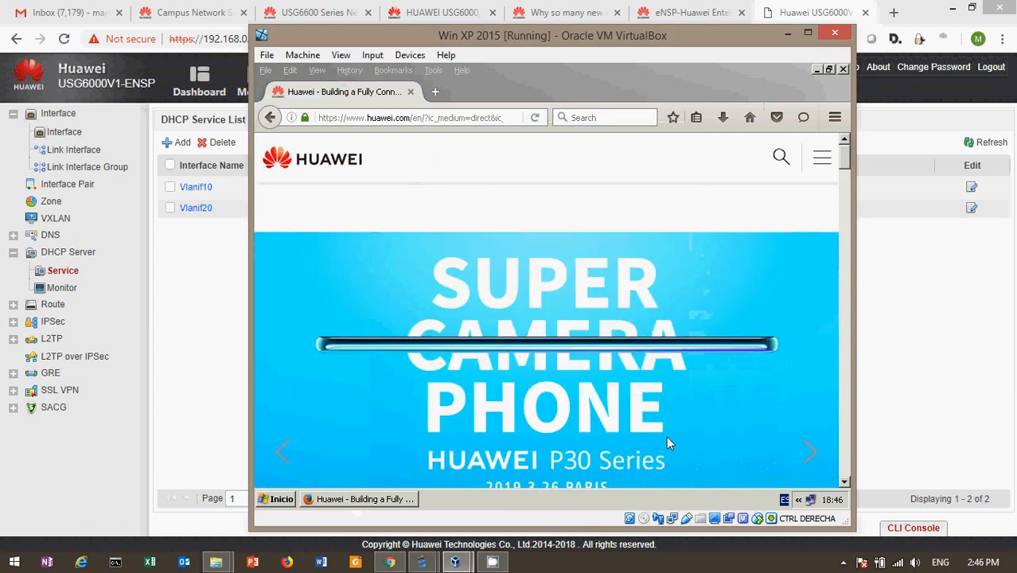
click(410, 120)
key(Return)
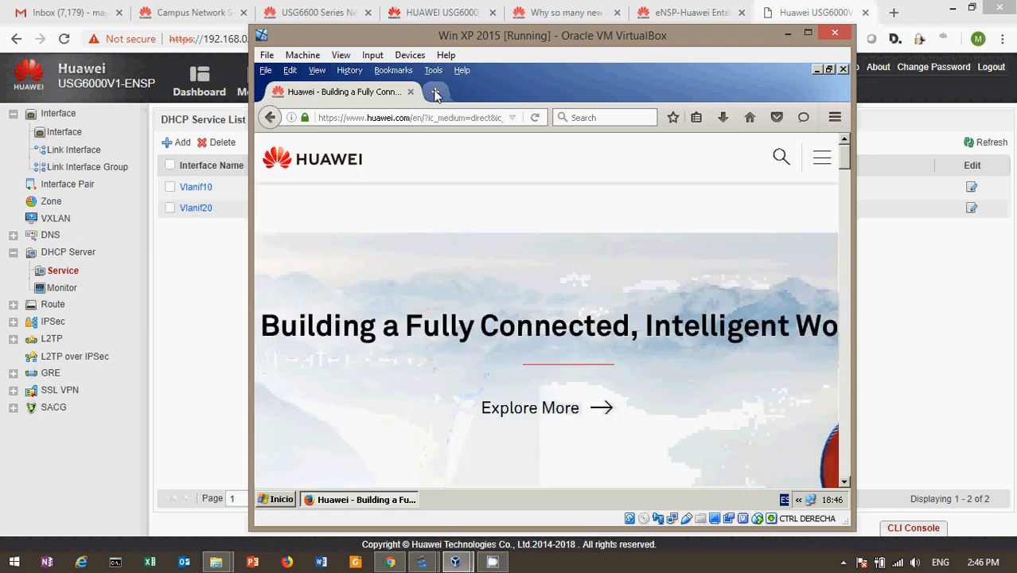
Step: Load cisco.com in a new Firefox tab on the XP client, then minimize VirtualBox
click(435, 92)
text(cis)
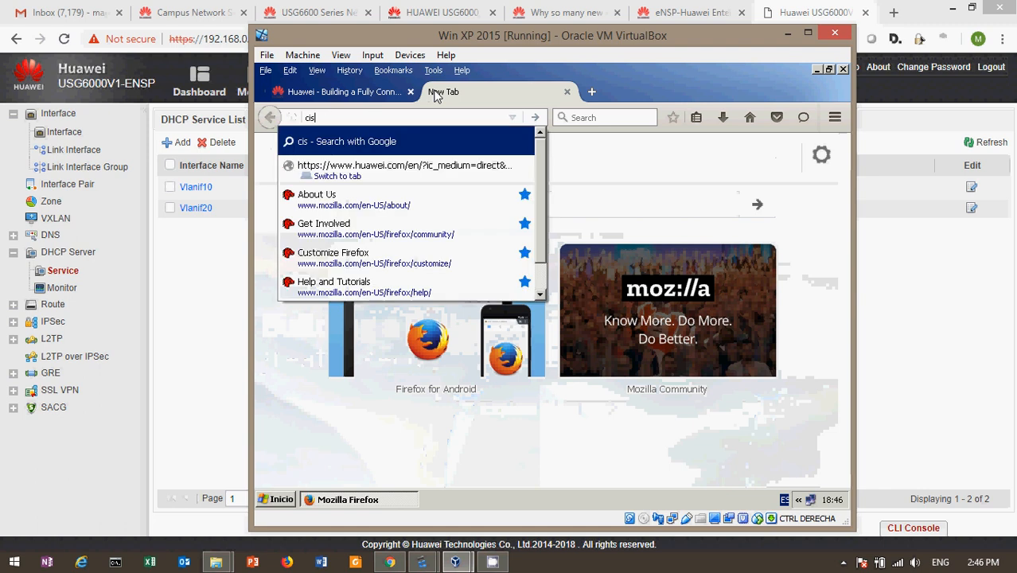
text(co.com)
key(Return)
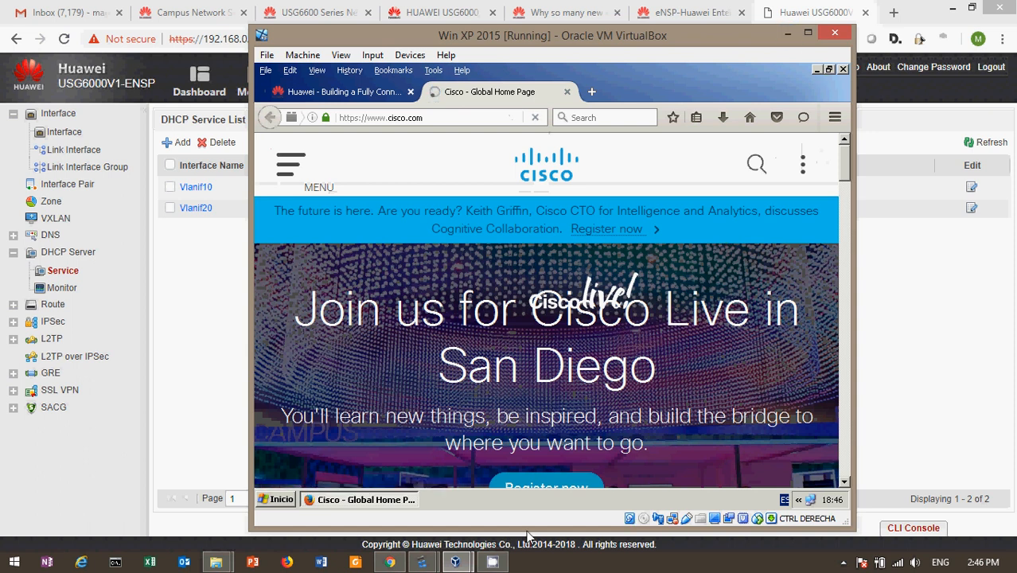
click(786, 35)
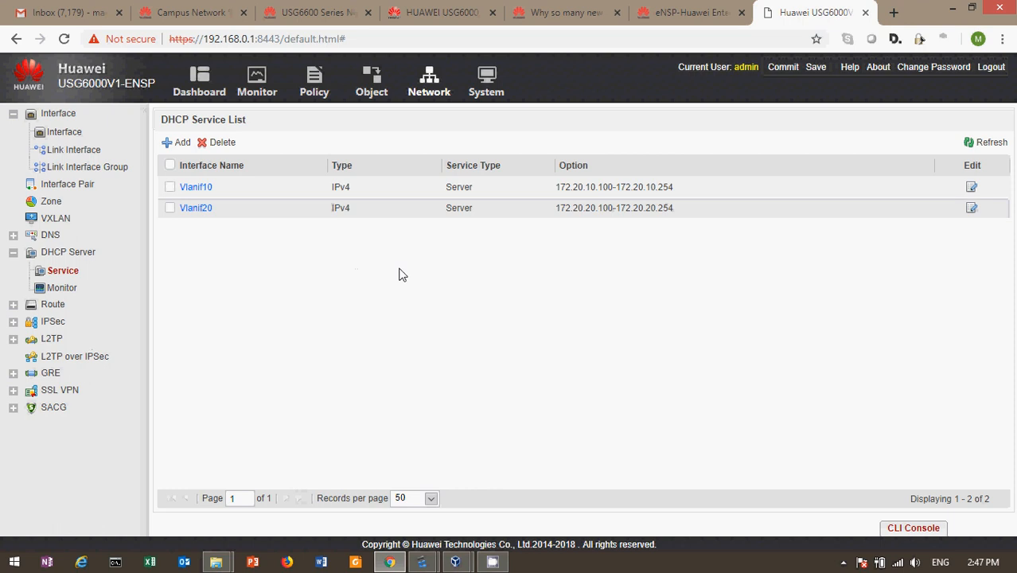
Step: Go from Object to Security Profiles > URL Filtering to list the URL filtering profiles
click(365, 86)
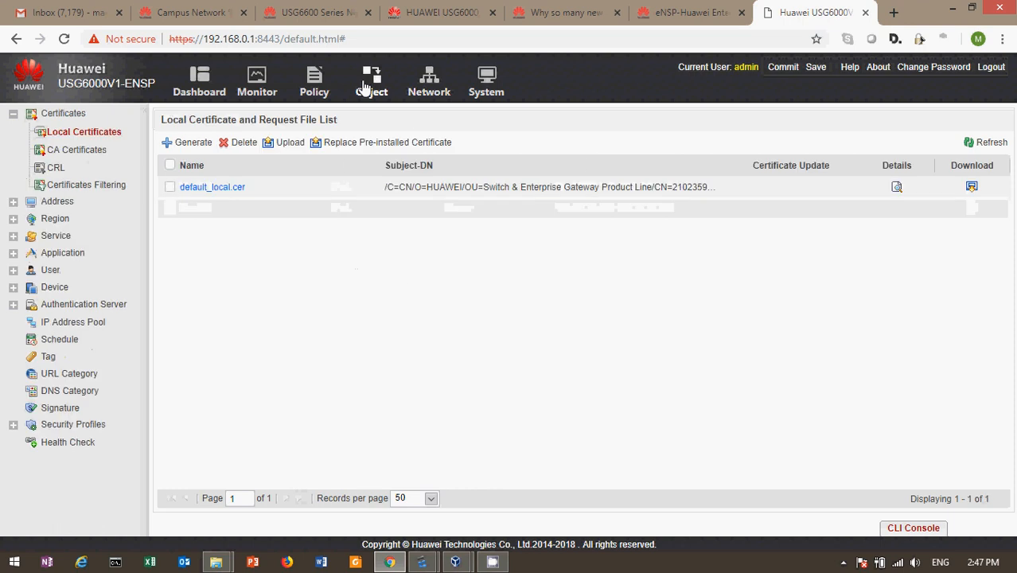
click(313, 89)
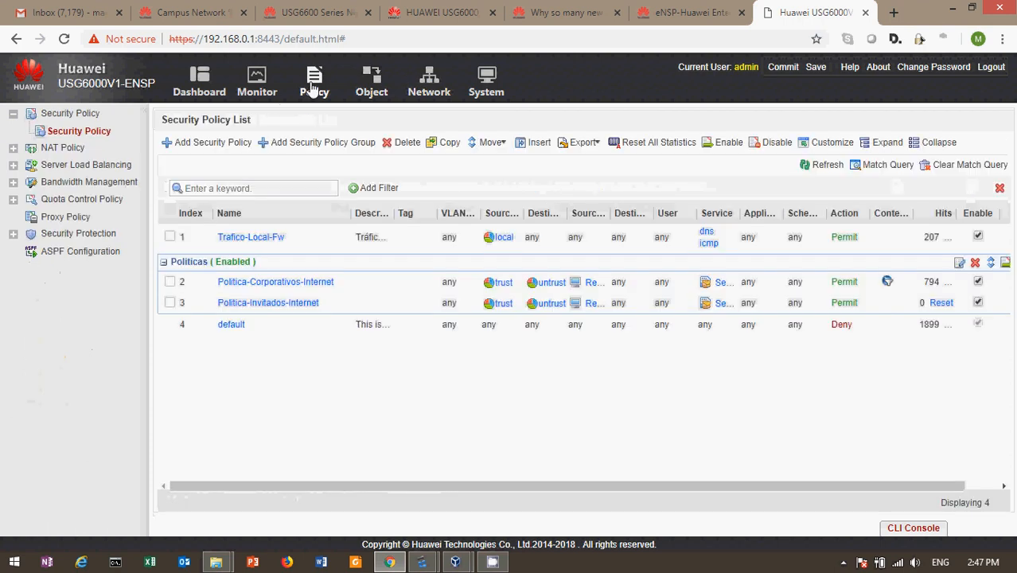
click(372, 93)
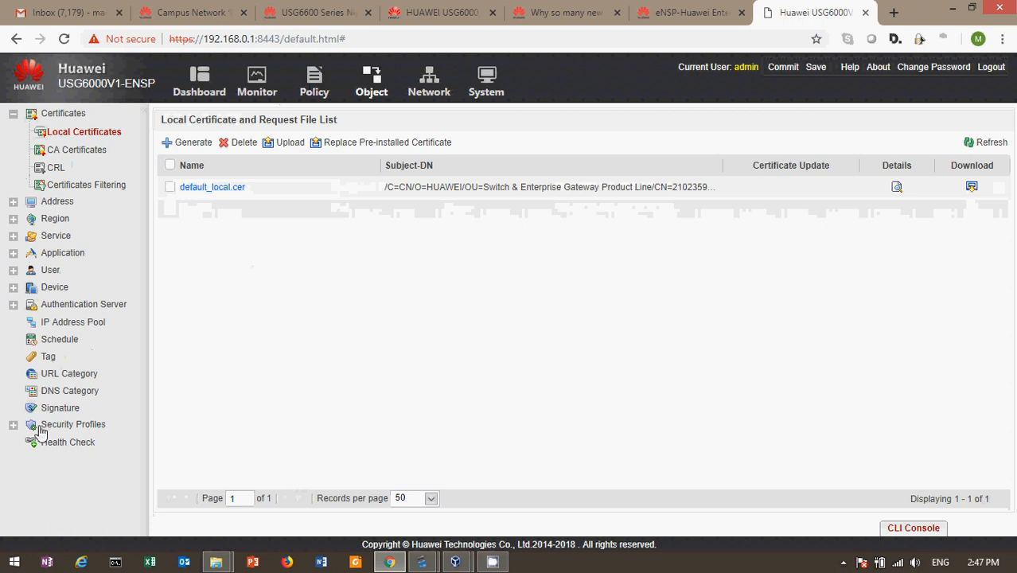
click(12, 425)
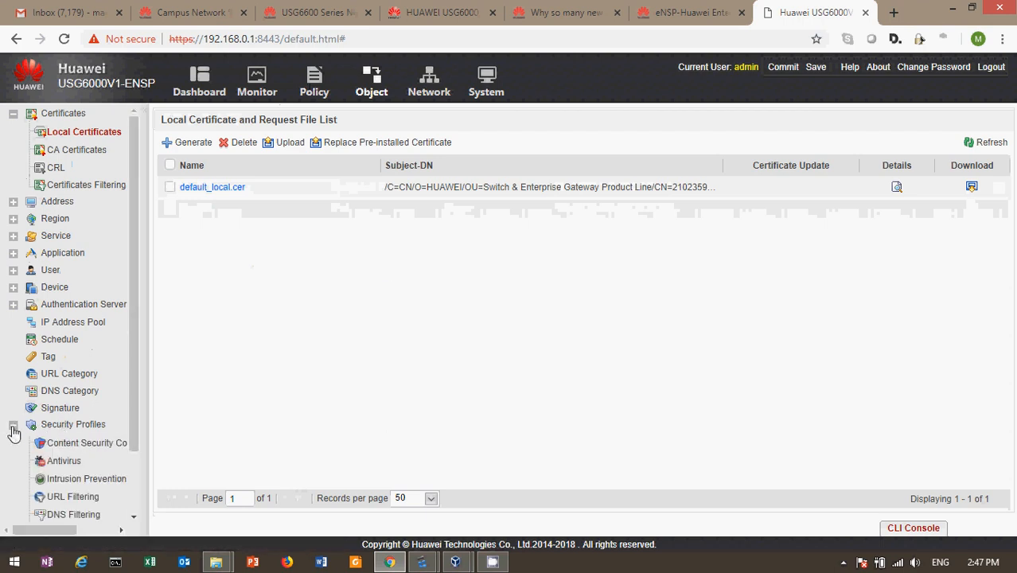
click(84, 501)
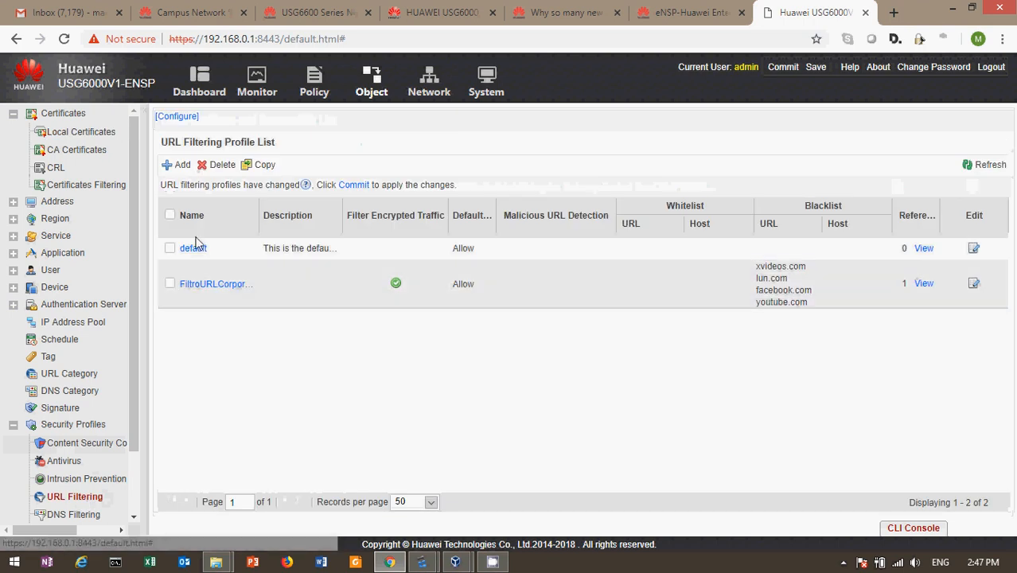
Step: Open the FiltroURLCorporativos profile and highlight its Blacklist URL entries
click(195, 291)
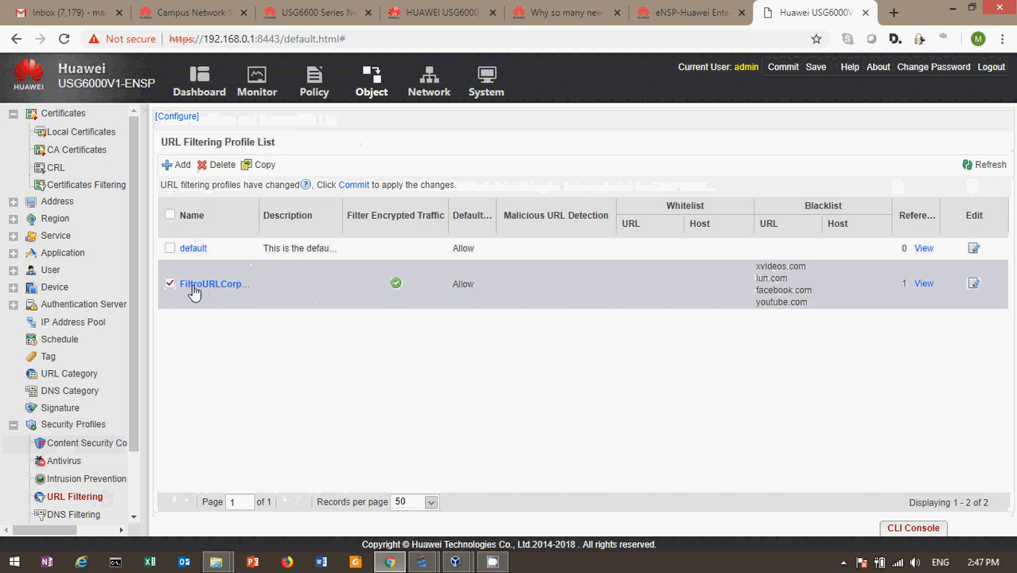
click(198, 292)
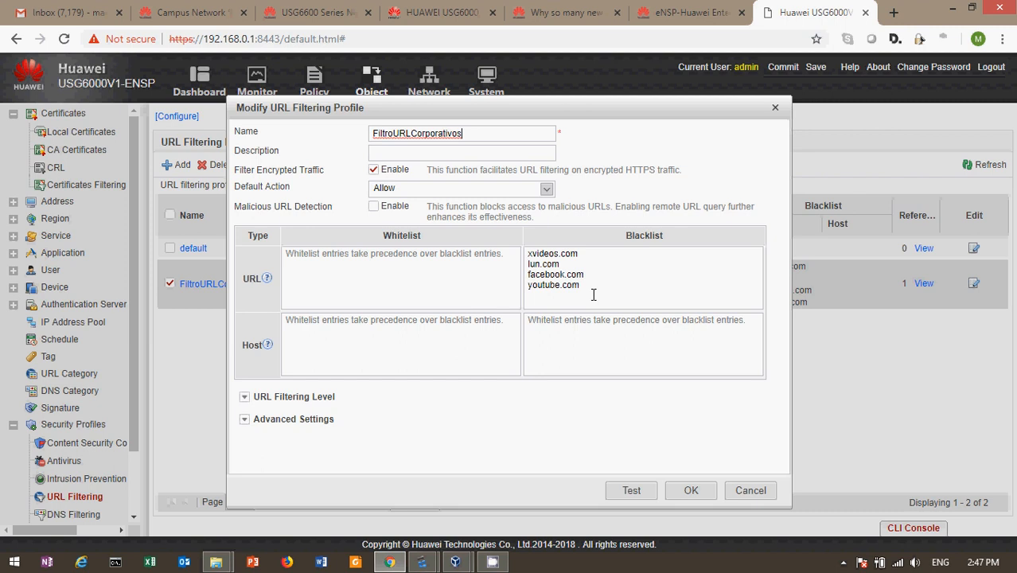
click(629, 240)
drag(628, 237, 674, 237)
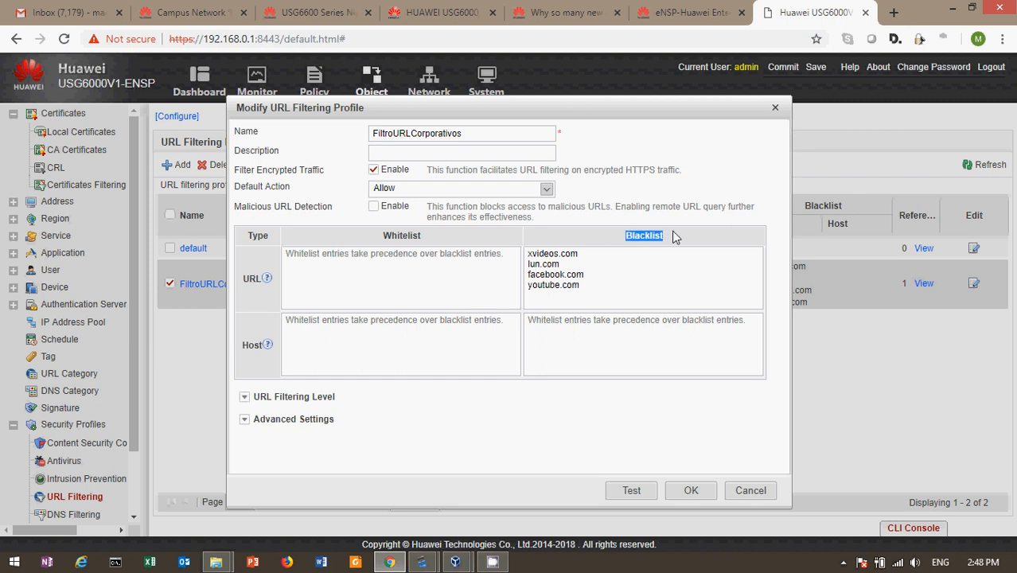
click(645, 257)
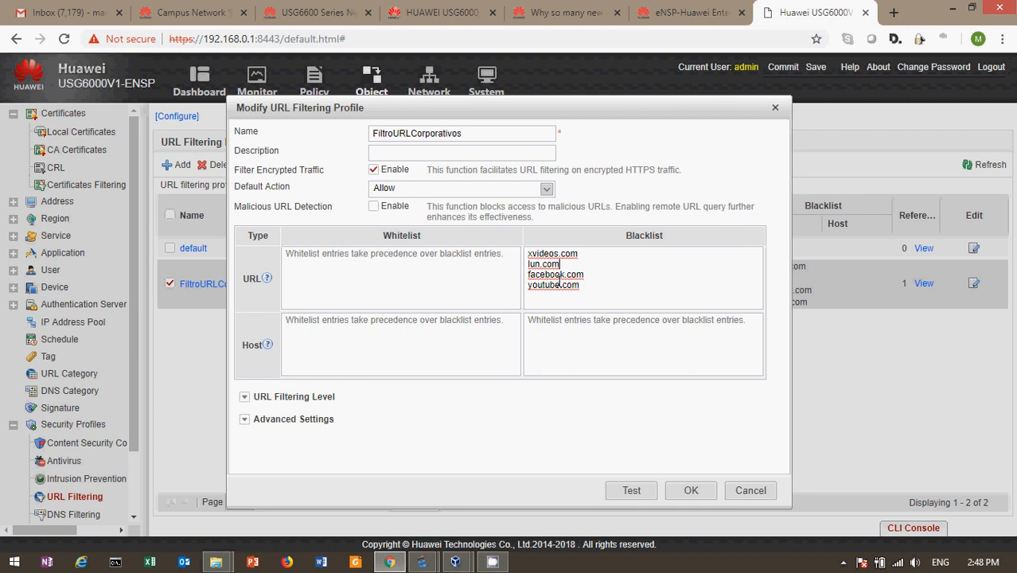
Step: Test xvideos.com against the profile, confirm the Block result, then close the profile with OK
click(632, 491)
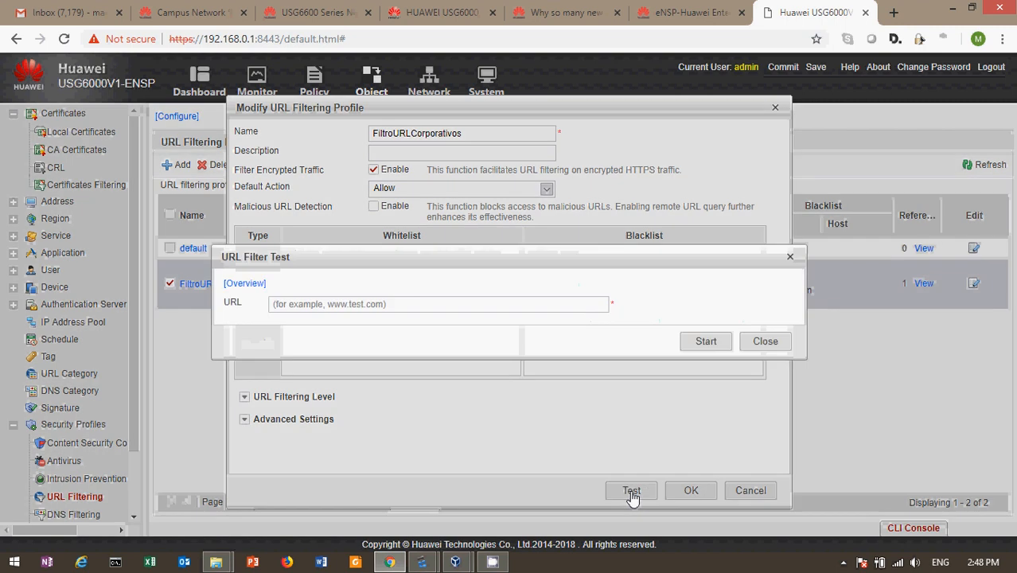
click(402, 306)
text(xvideo)
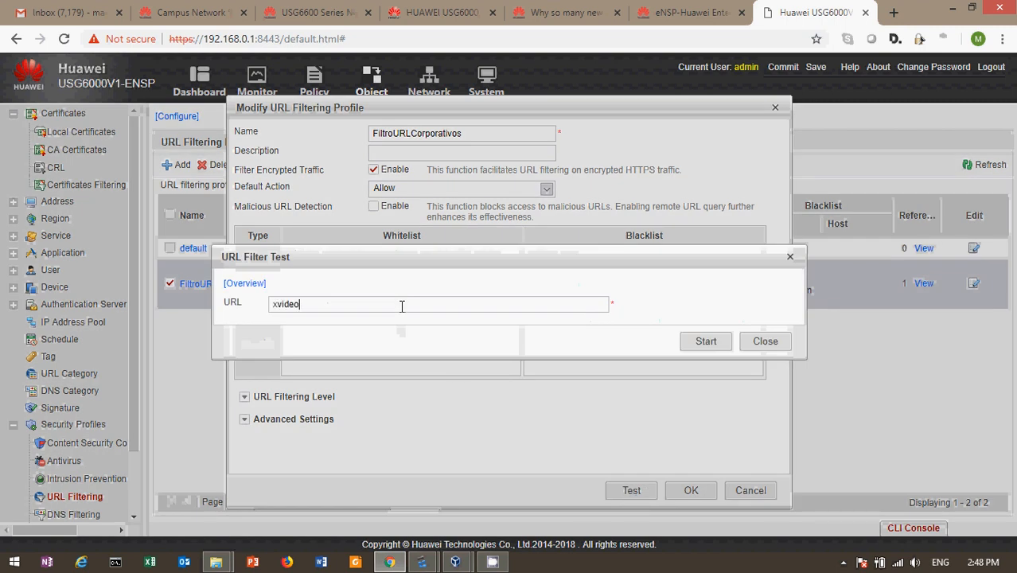
text(s.com)
click(693, 343)
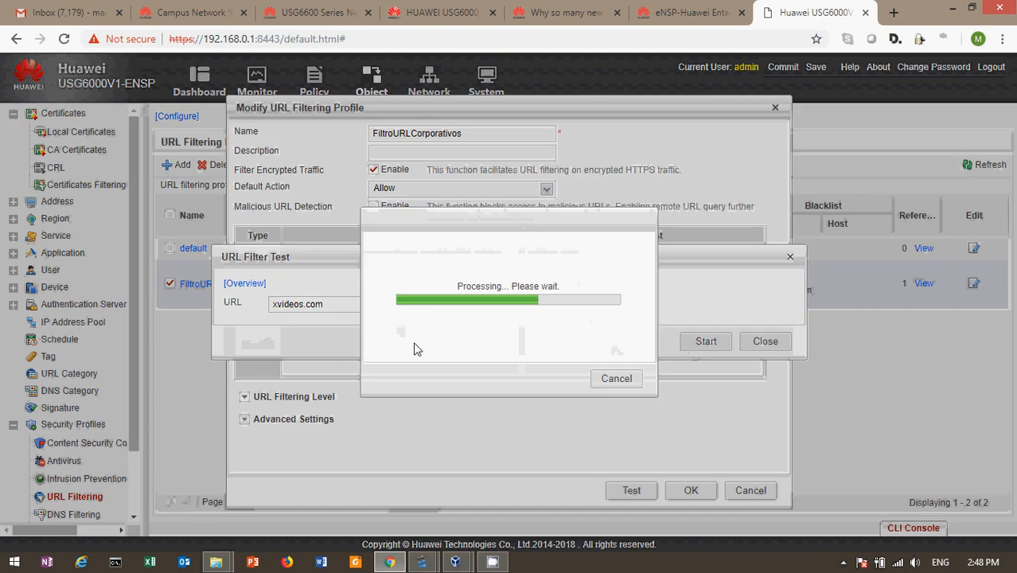
drag(250, 338, 289, 341)
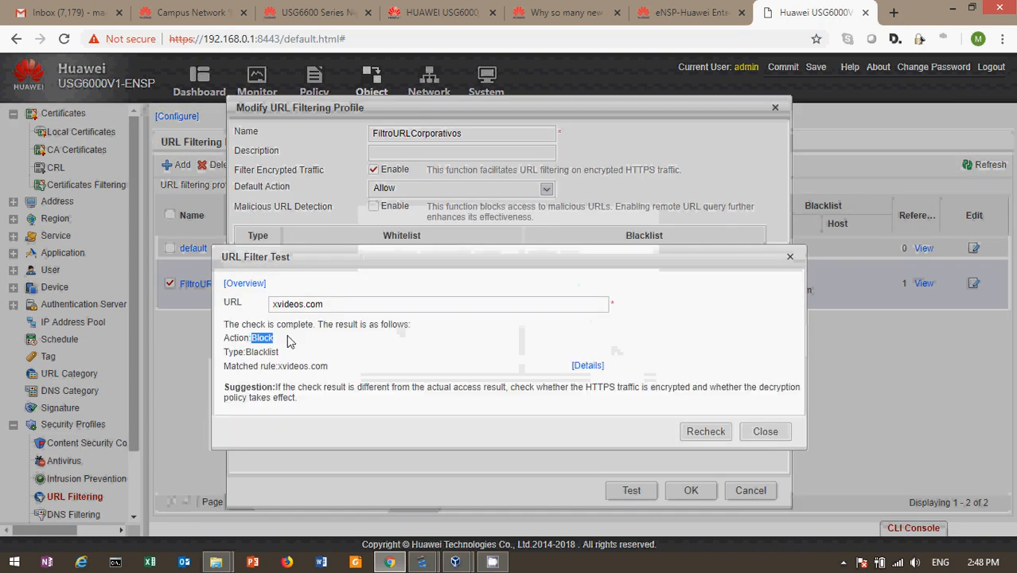
click(790, 256)
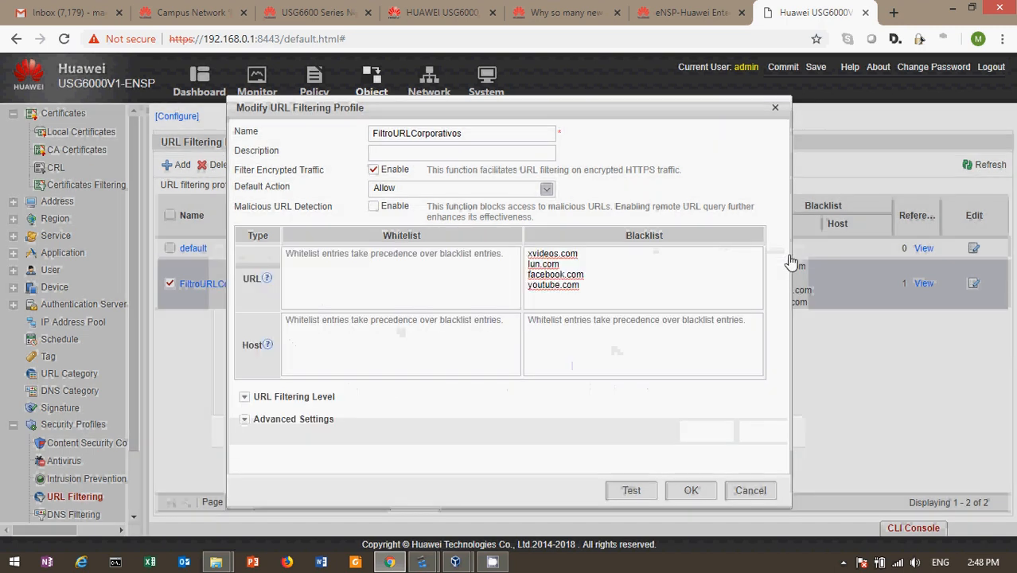
click(689, 493)
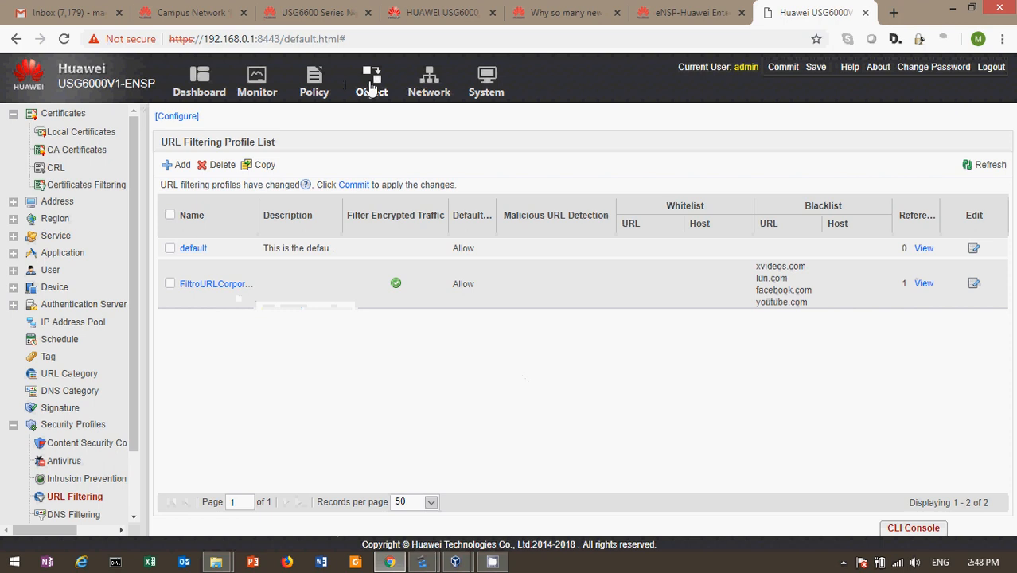
Step: Set the Politica-Corporativos-Internet policy's URL Filtering to FiltroURLCorporativos and save it
click(312, 86)
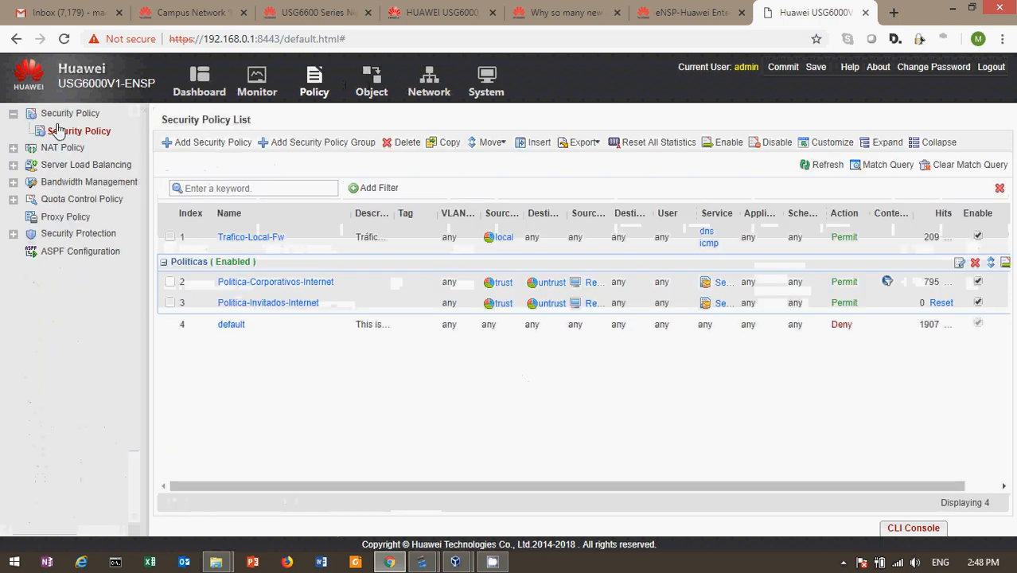
click(267, 283)
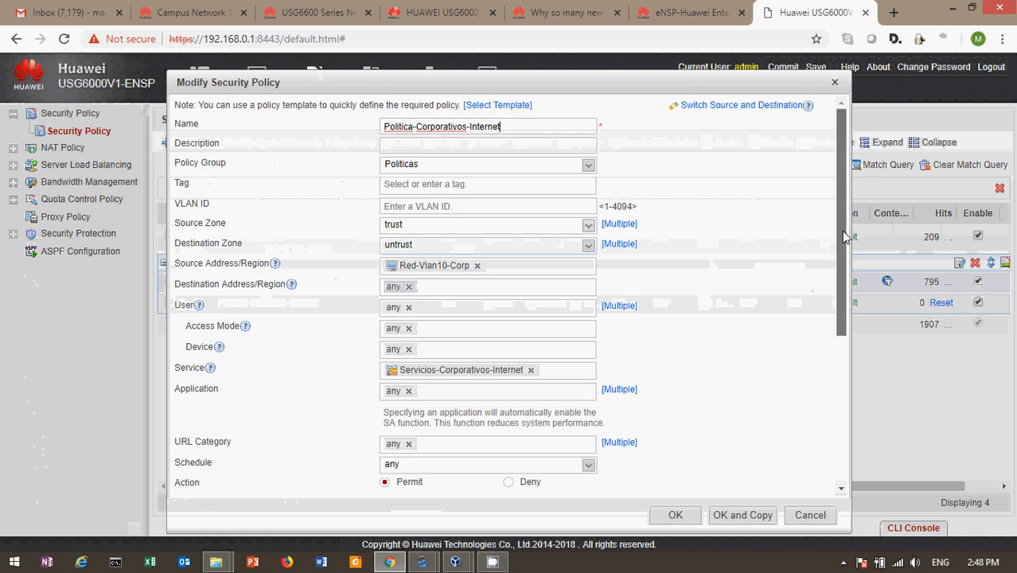
drag(848, 228, 873, 382)
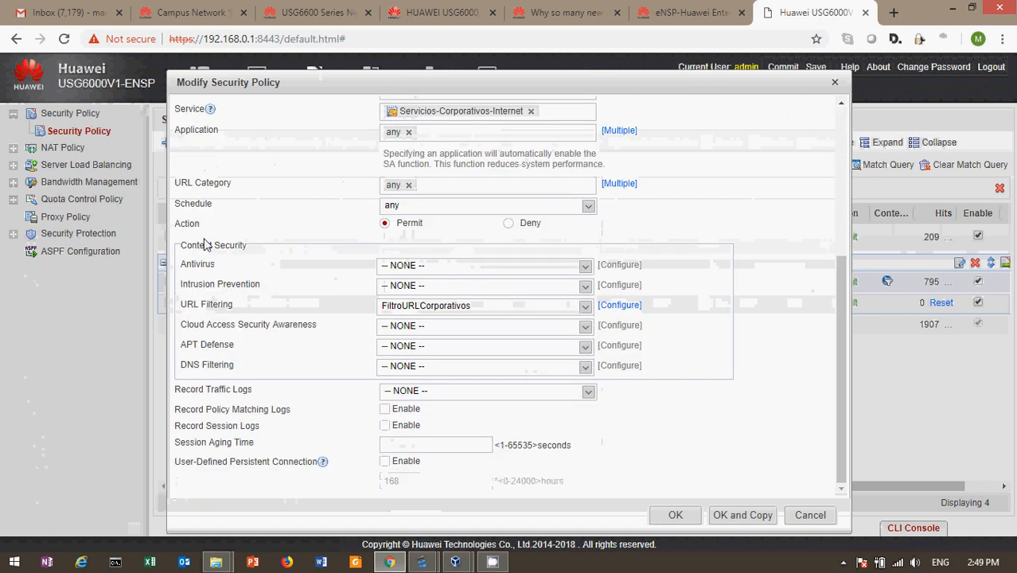
click(585, 313)
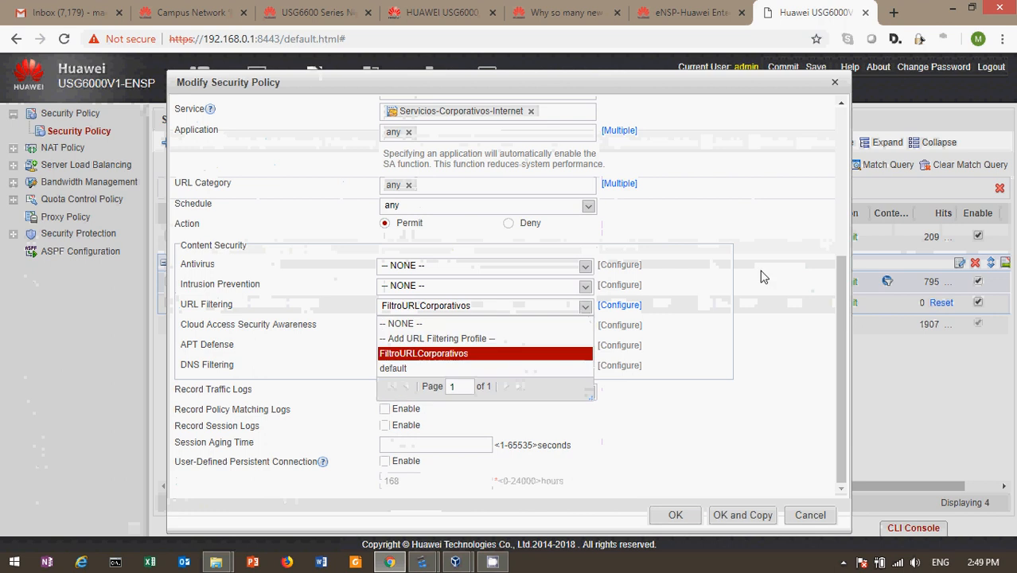
click(762, 276)
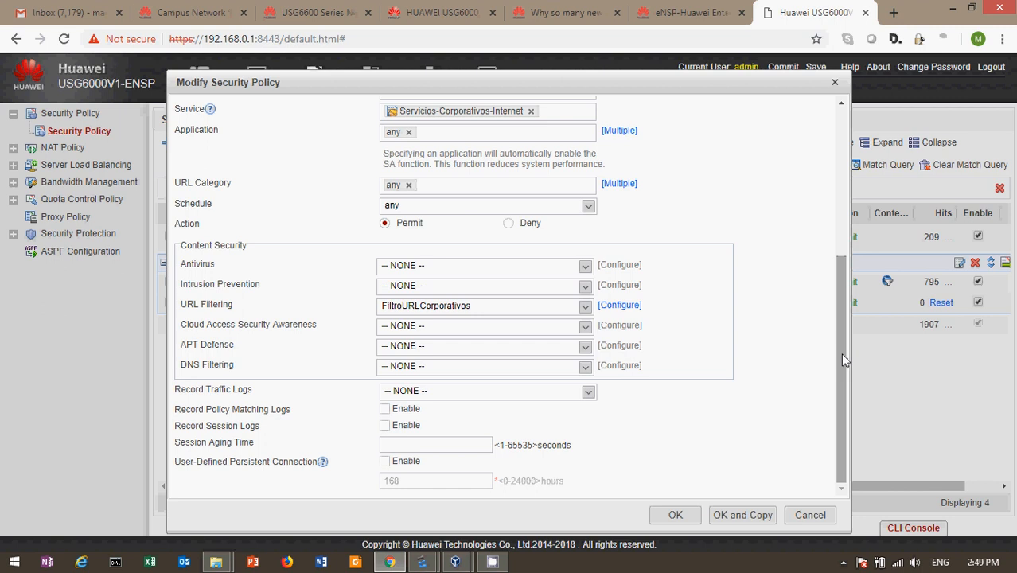
click(676, 516)
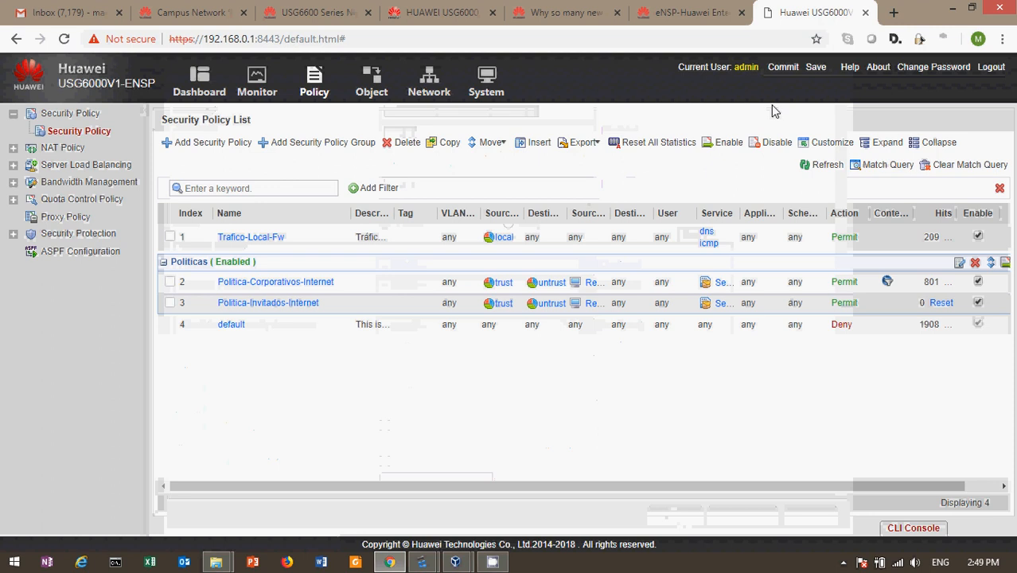
Step: Commit the firewall configuration and dismiss the no-changes notice
click(784, 68)
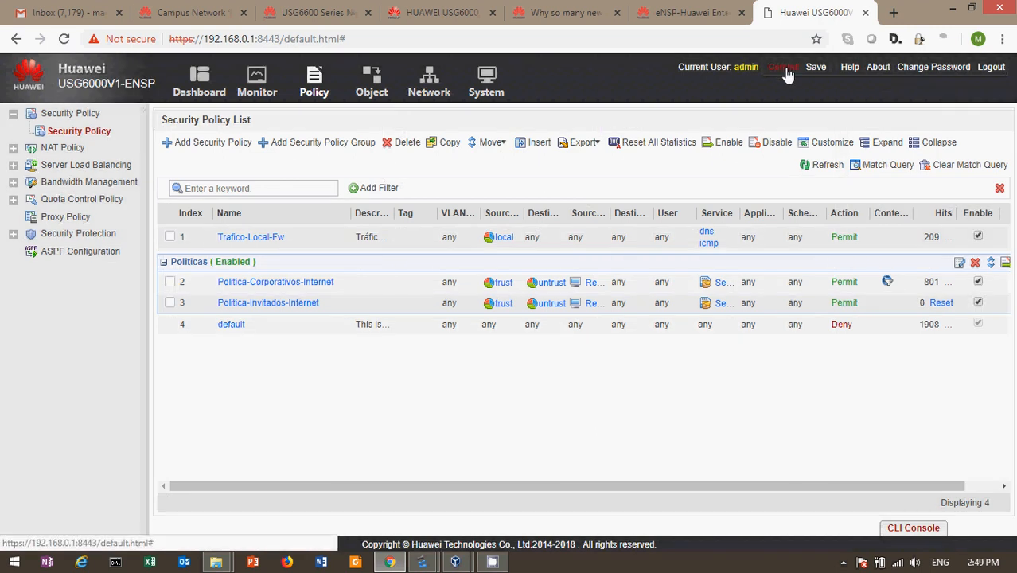
click(566, 380)
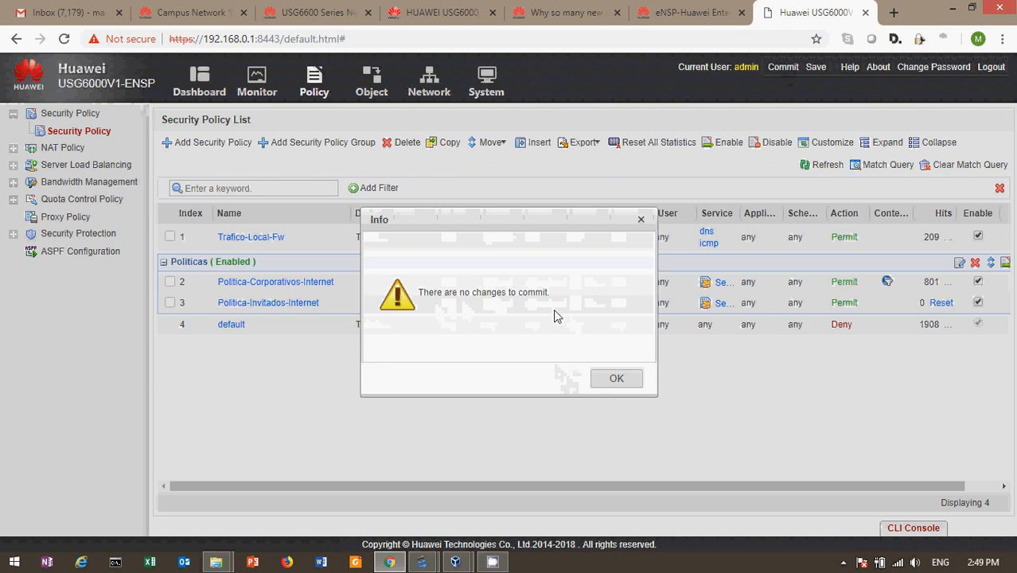
click(618, 382)
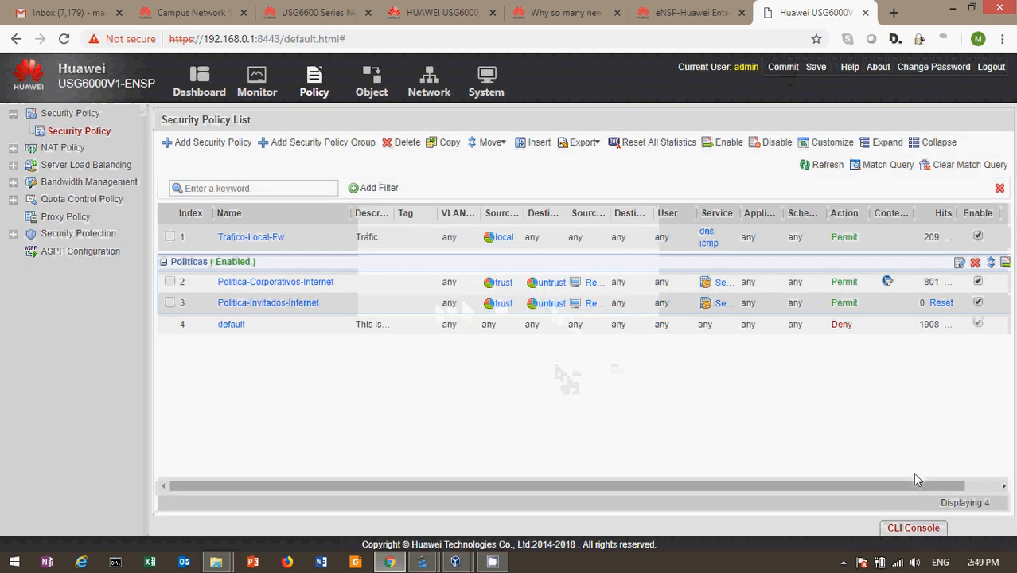
Step: On the Win XP VM, load lun.com and xvideos.com in new Firefox tabs
mouse_move(455, 562)
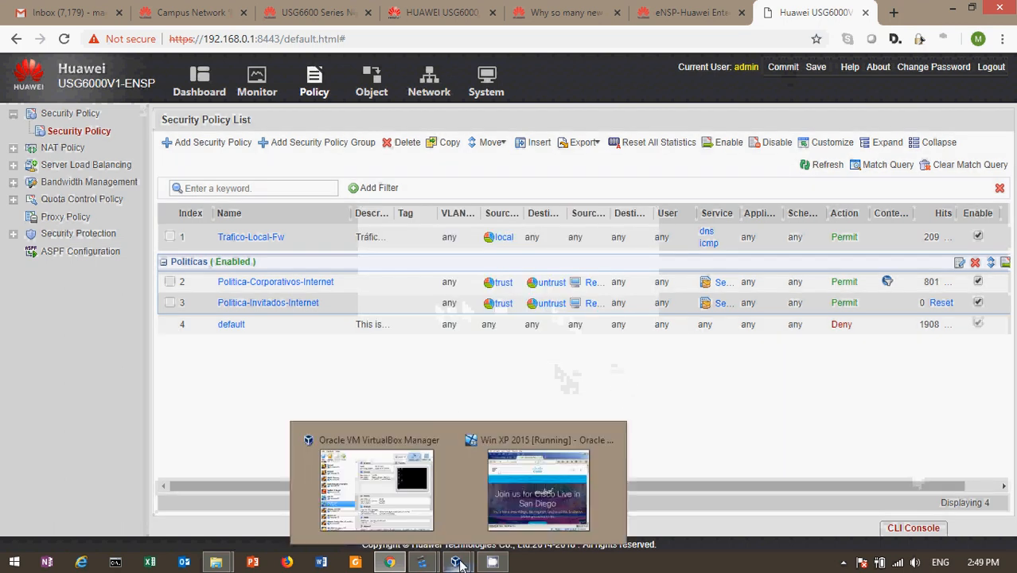
click(554, 481)
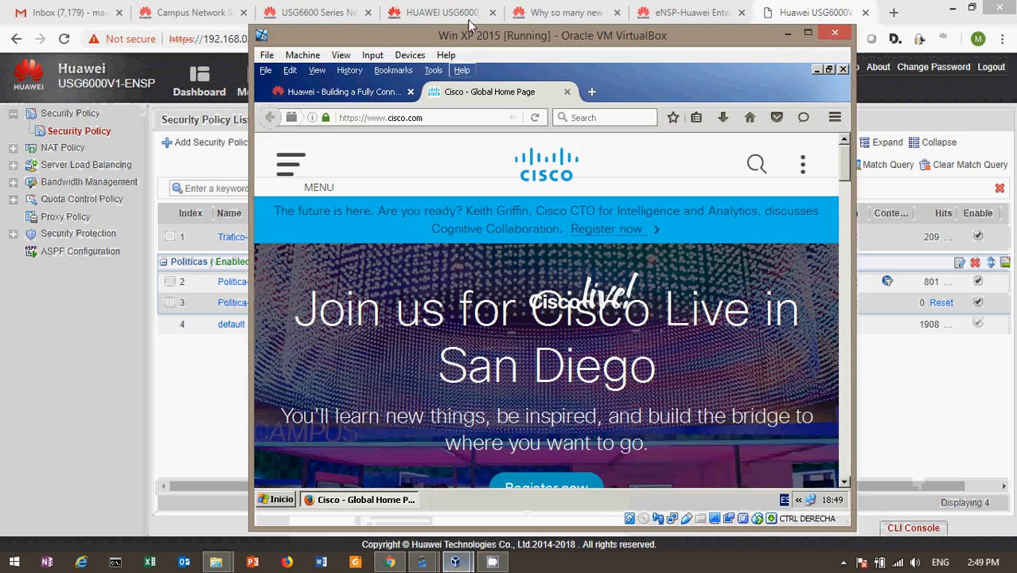
click(591, 92)
text(lun.com)
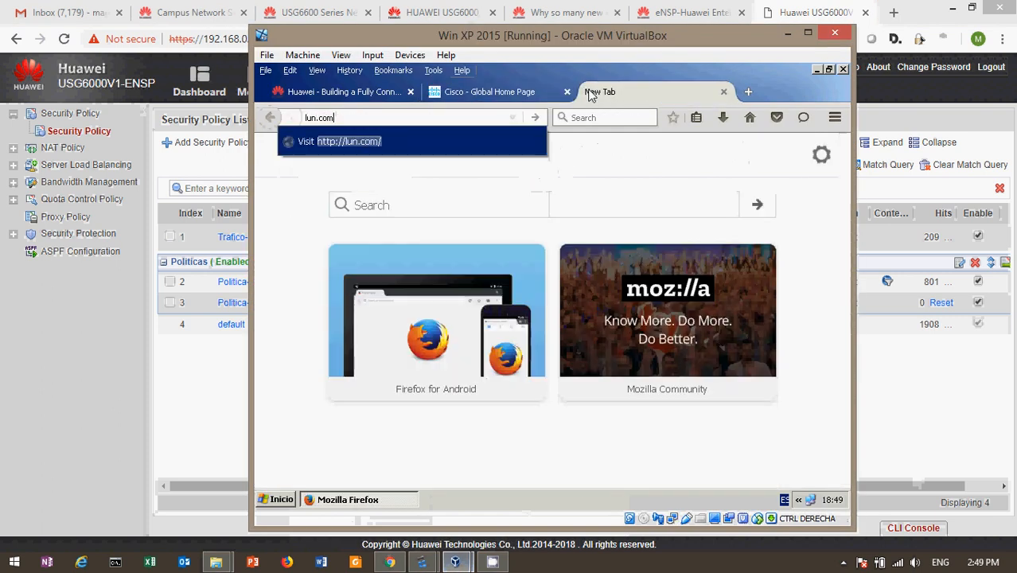
key(Return)
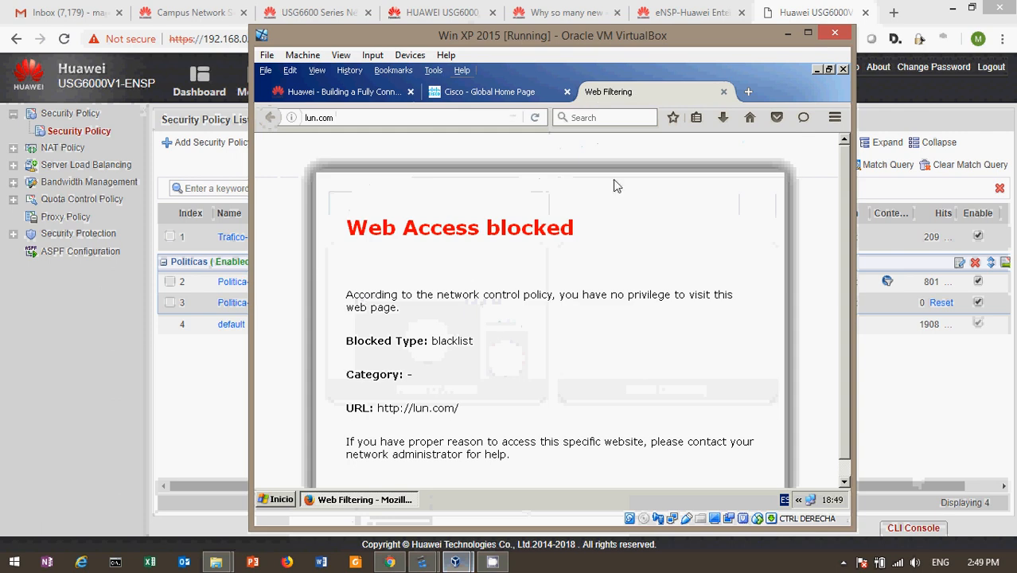
click(748, 91)
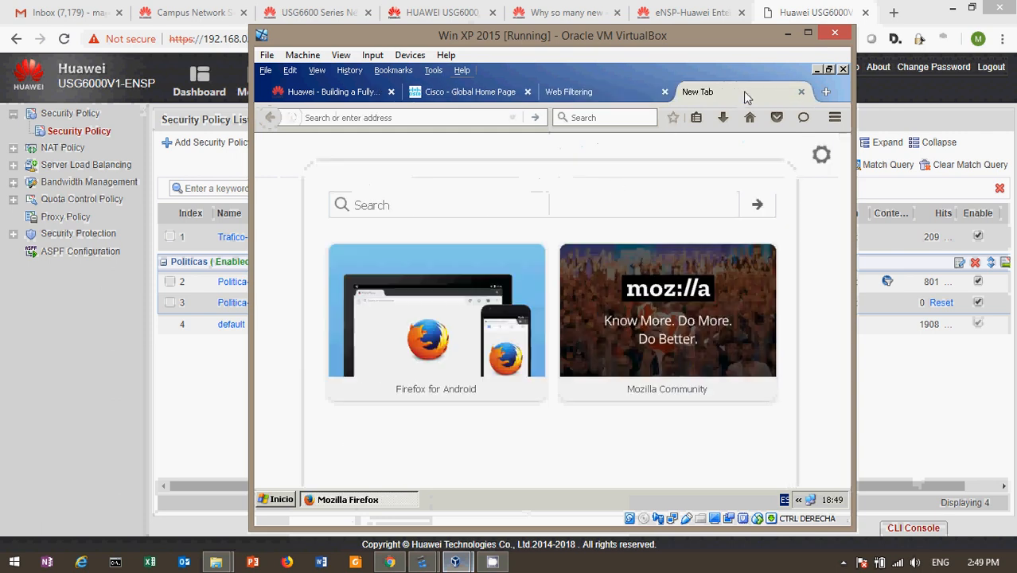
text(xvide)
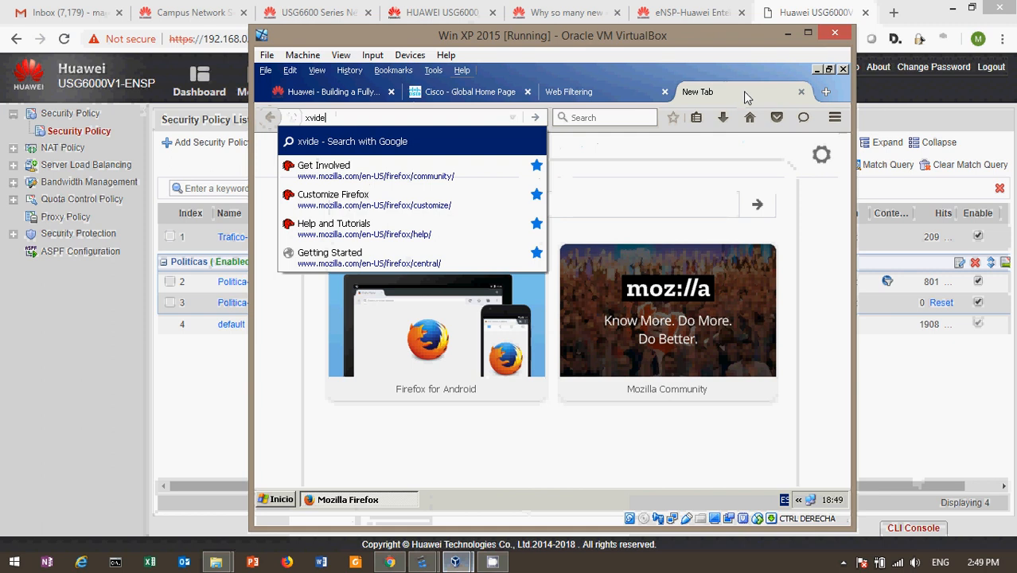
text(os.com)
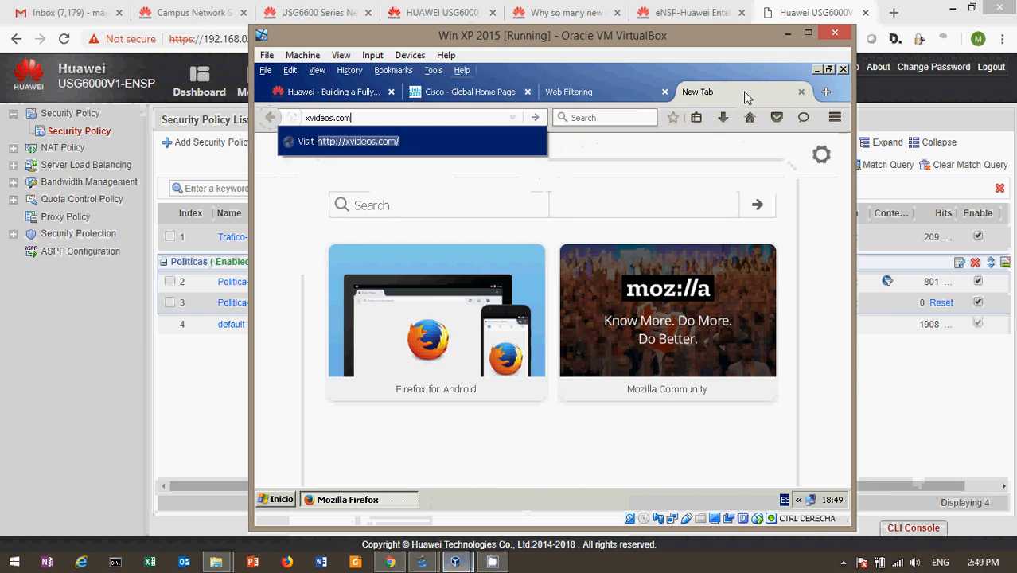
key(Return)
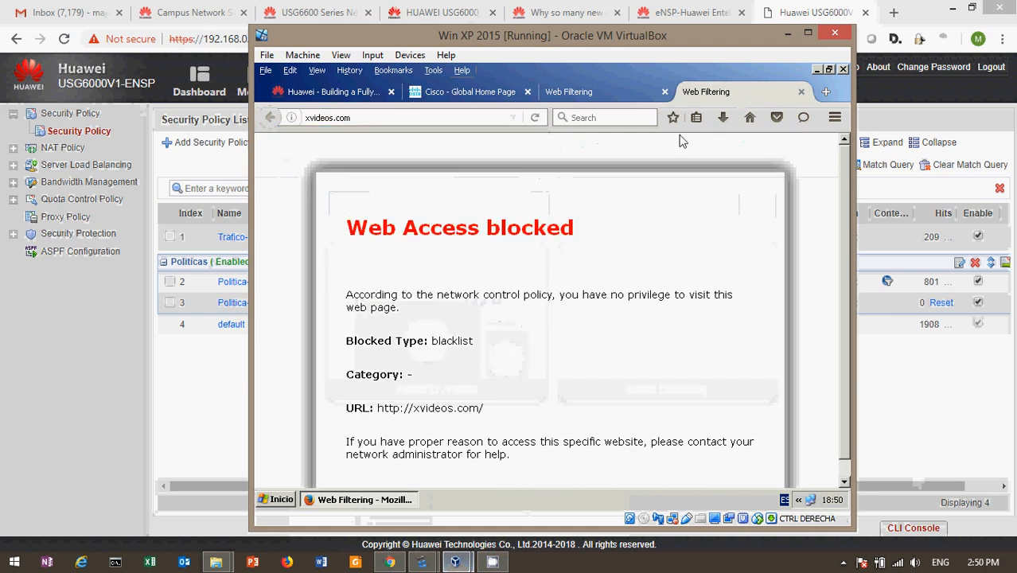
Step: Load youtube.com and facebook.com in further new tabs to check blocking
click(825, 91)
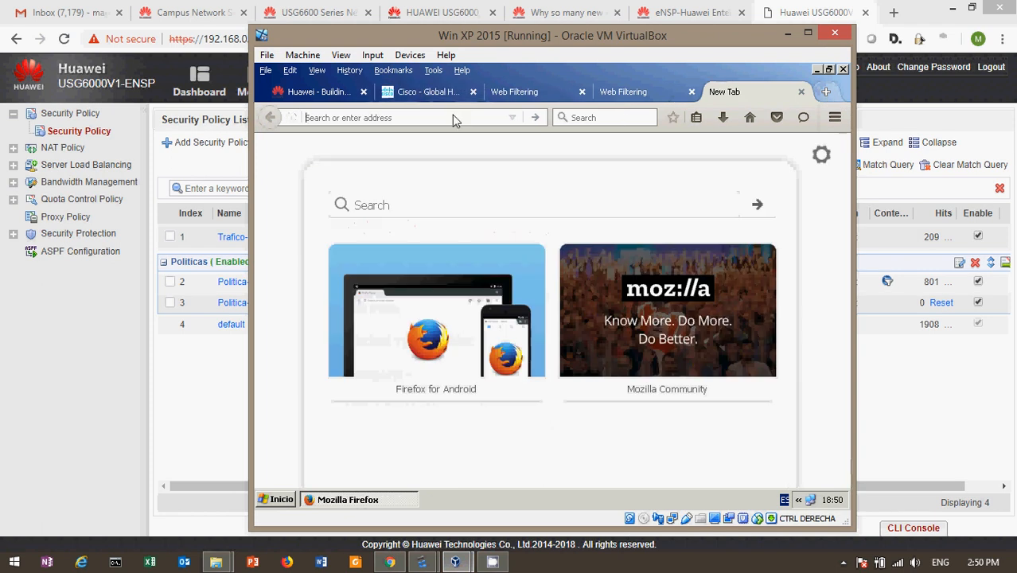
text(yout)
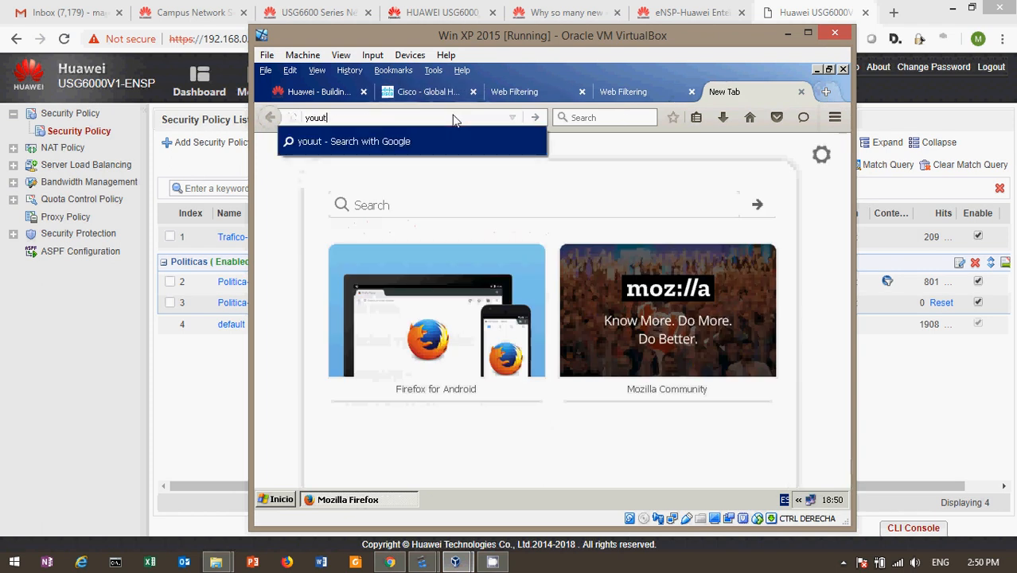
key(BackSpace)
text(tube.com)
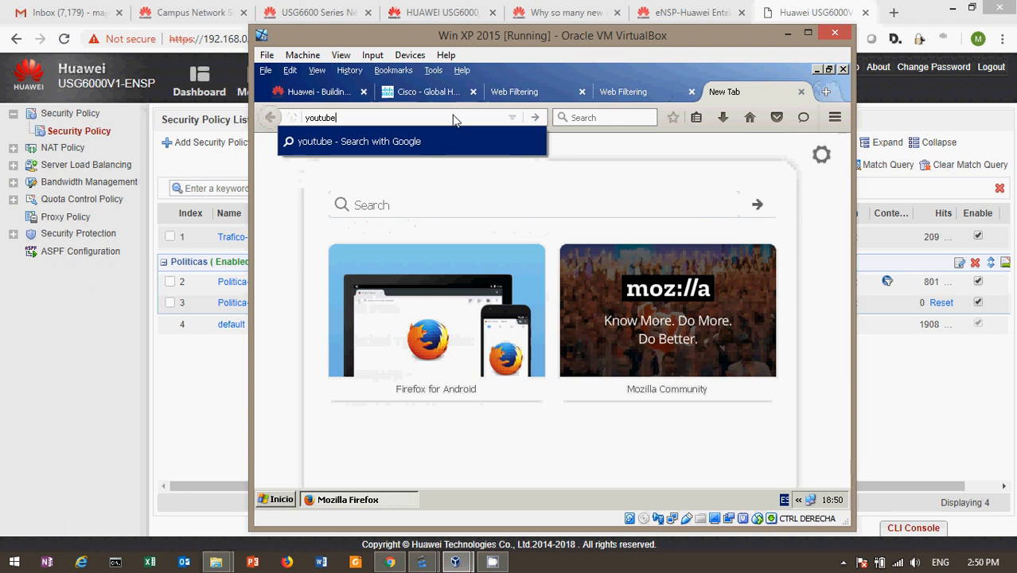
key(Return)
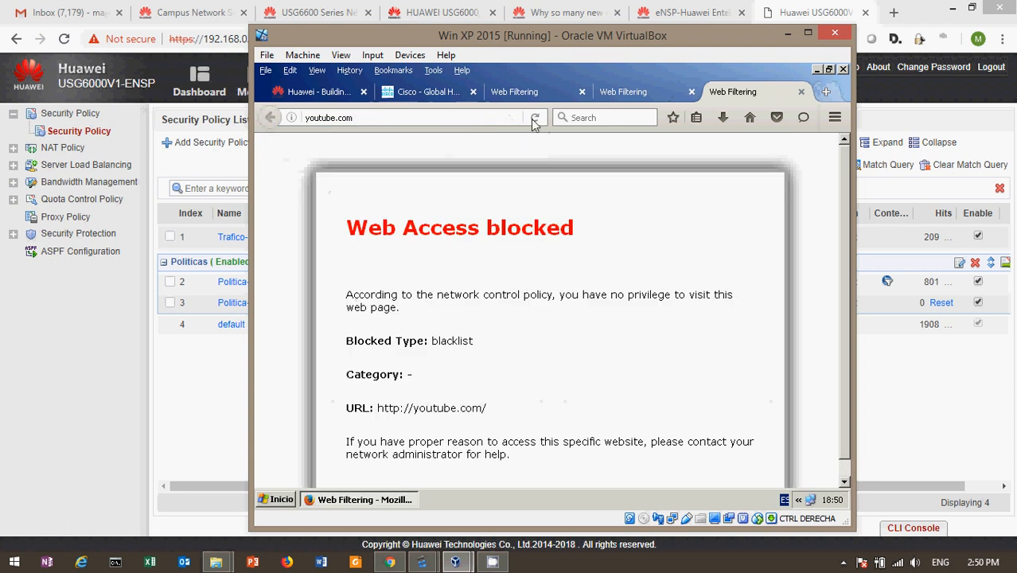
click(823, 92)
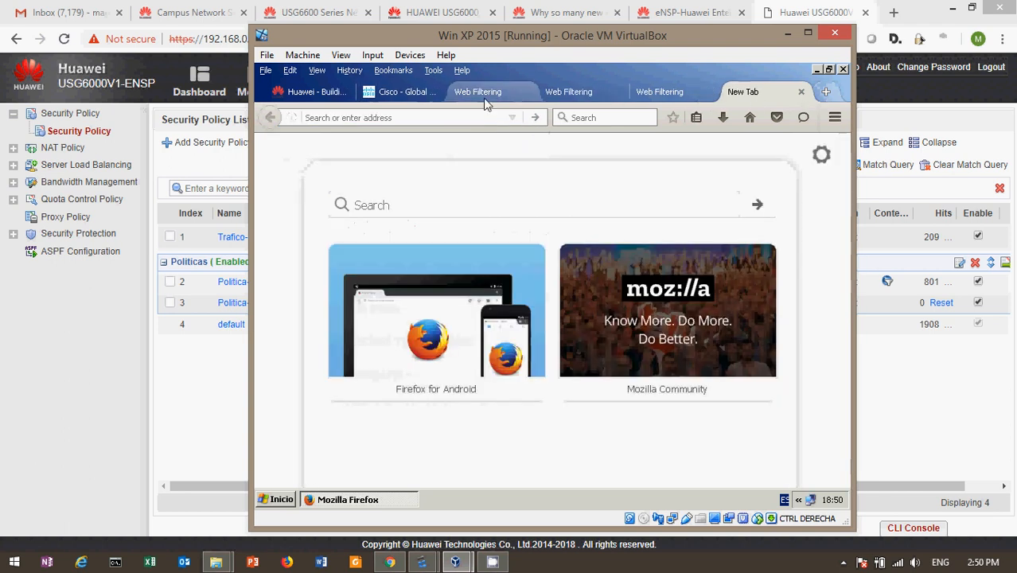
text(face)
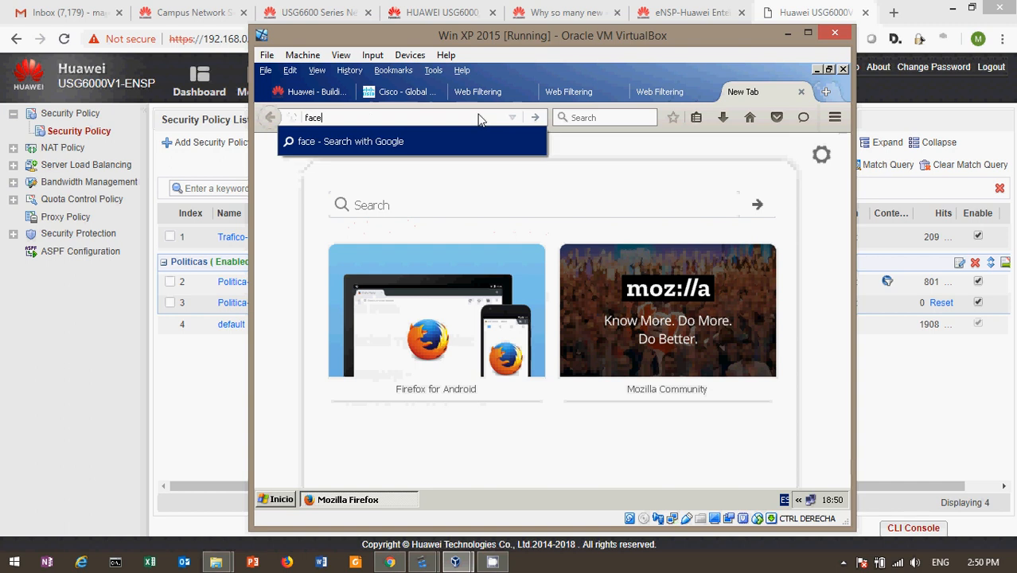
text(book.com)
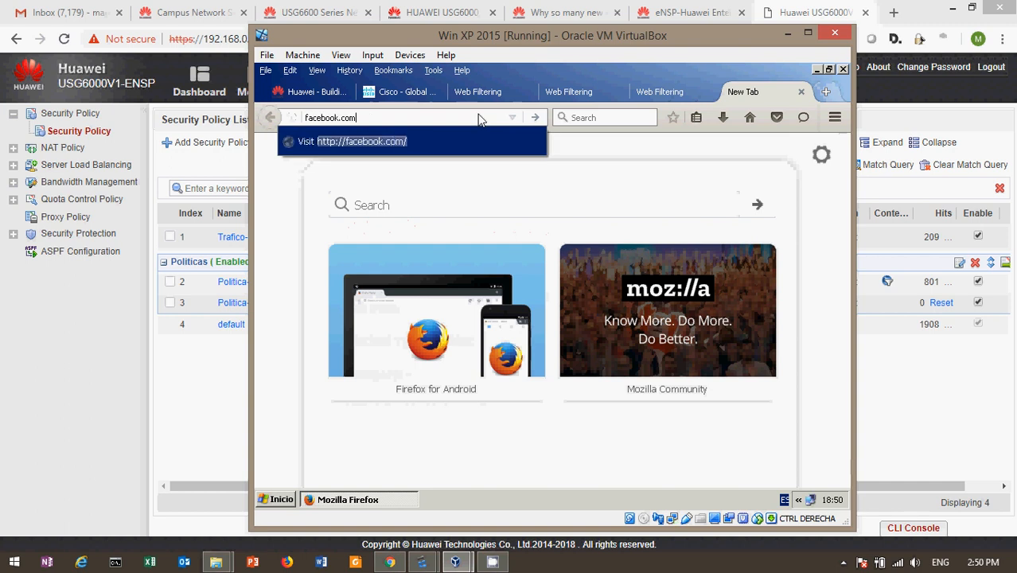
key(Return)
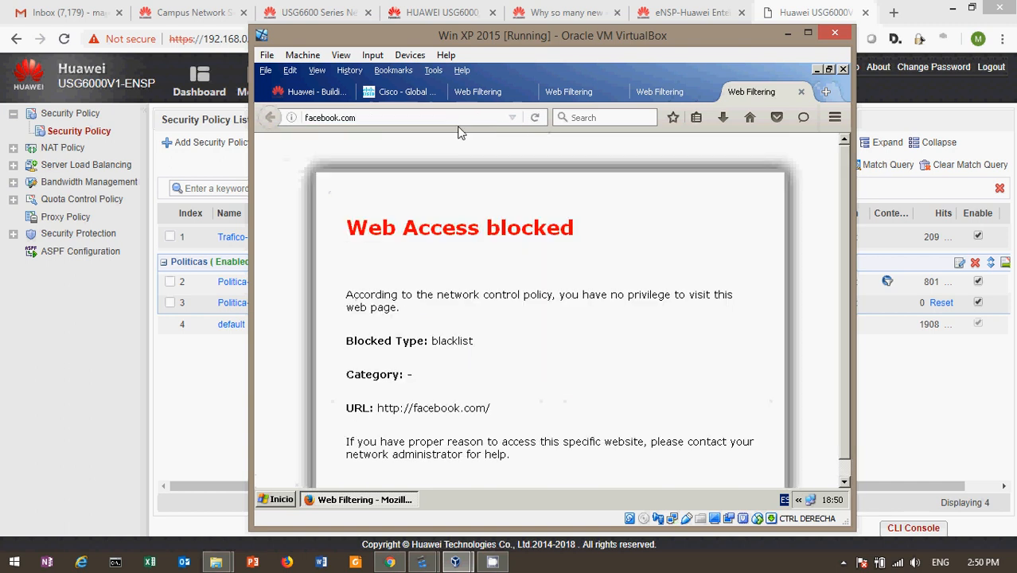
click(456, 121)
click(456, 120)
key(Home)
text(https://)
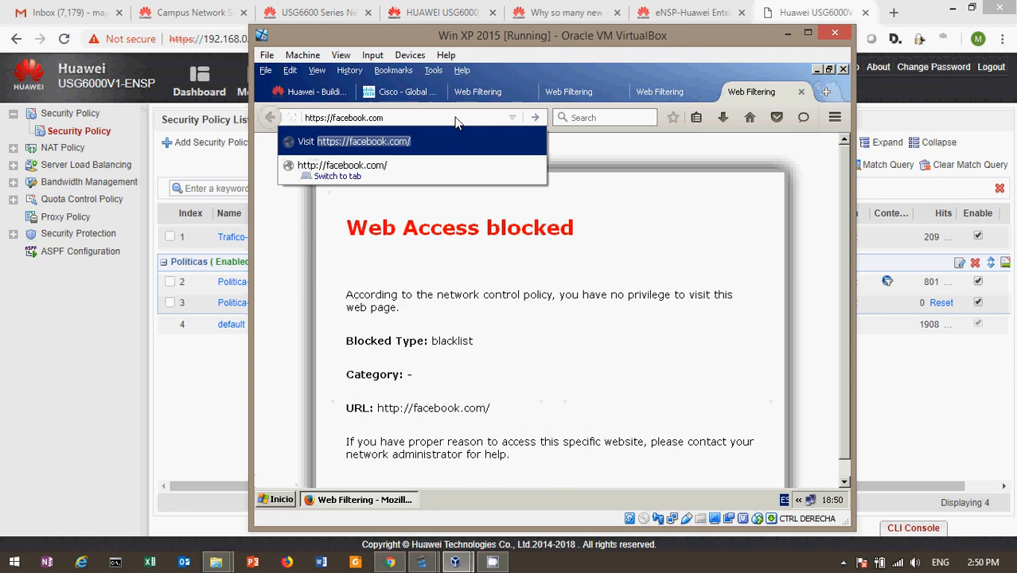
key(Return)
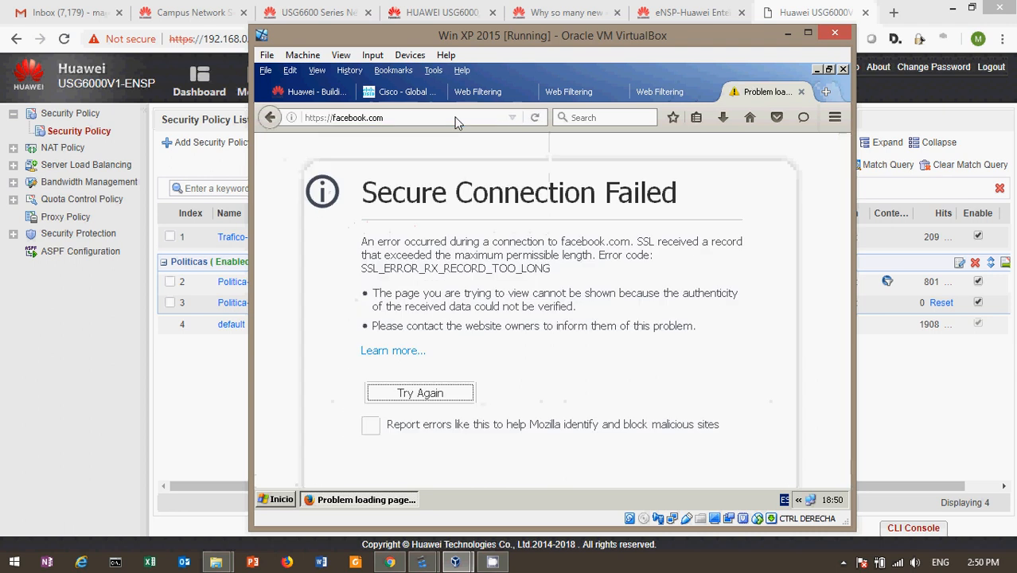
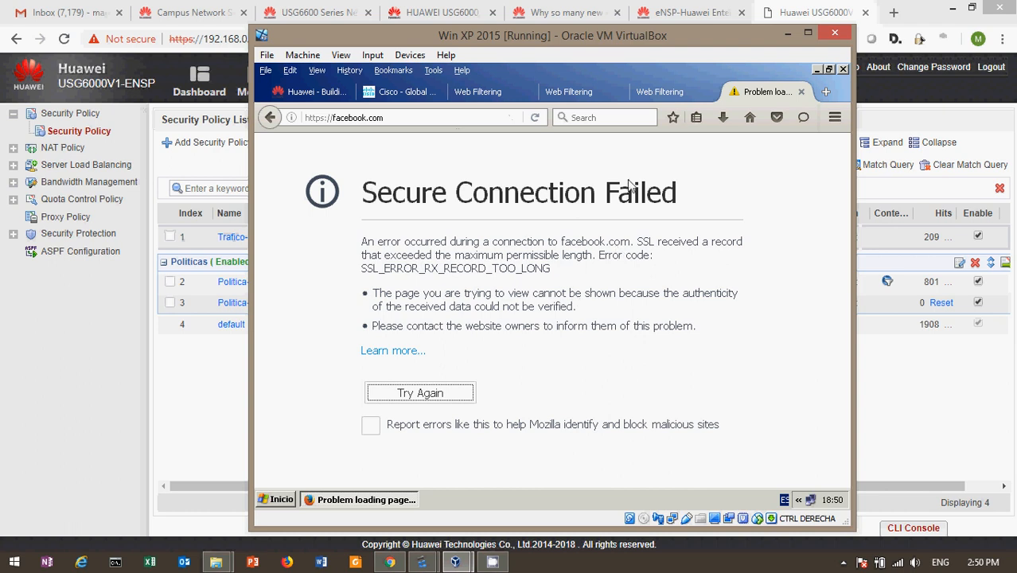
Step: Retry facebook.com twice on the XP client to confirm it stays blocked with Secure Connection Failed
click(420, 398)
click(406, 388)
click(787, 35)
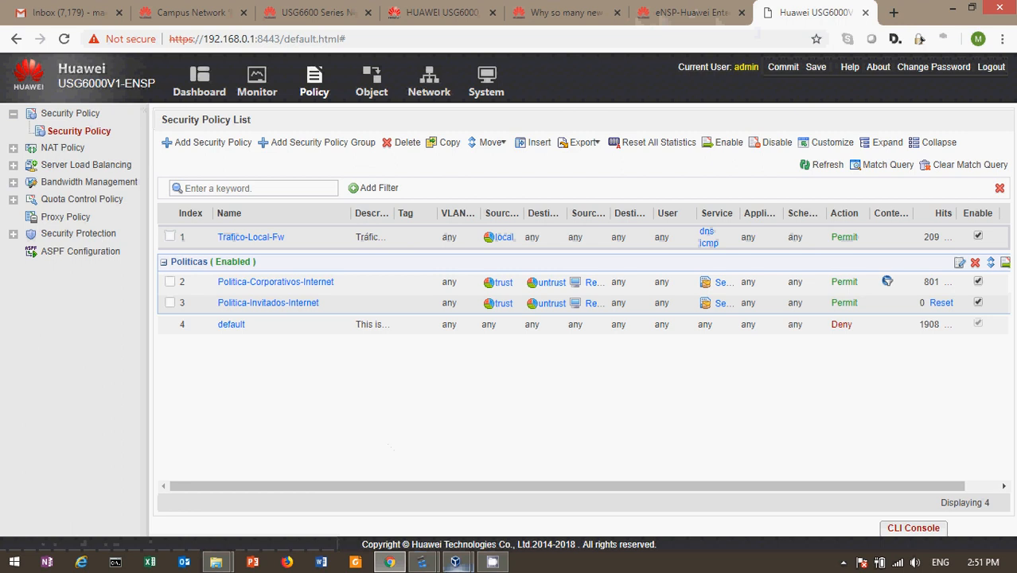
mouse_move(434, 567)
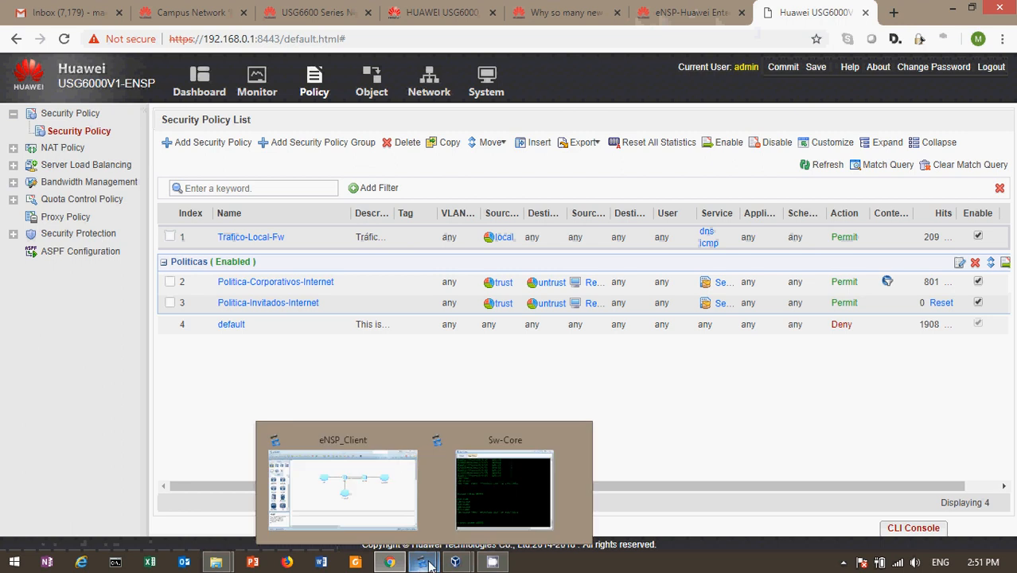
Step: Bring the eNSP fw topology to the front and open Task Manager (Administrador de tareas) over it
click(351, 506)
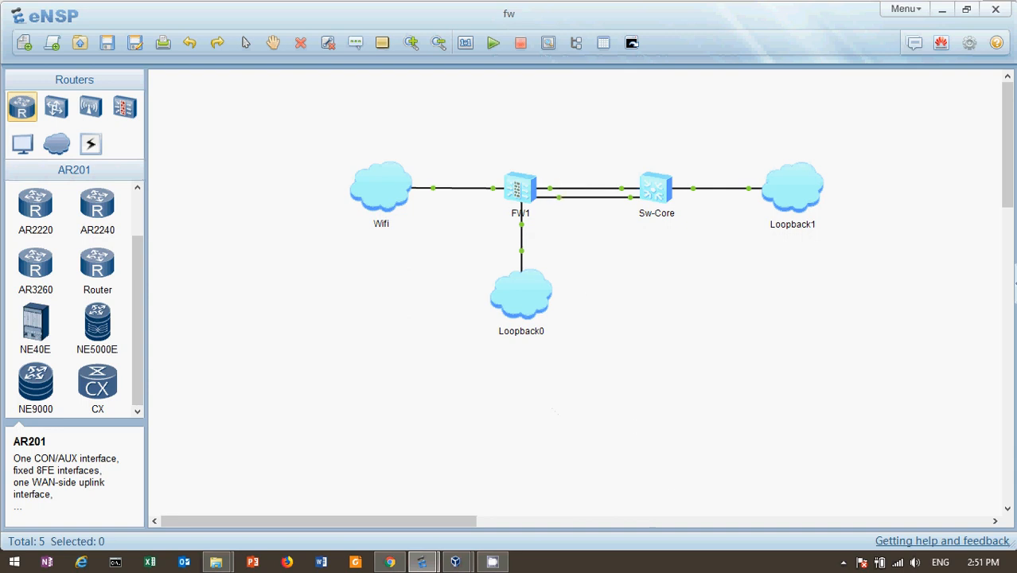
right_click(672, 562)
click(736, 522)
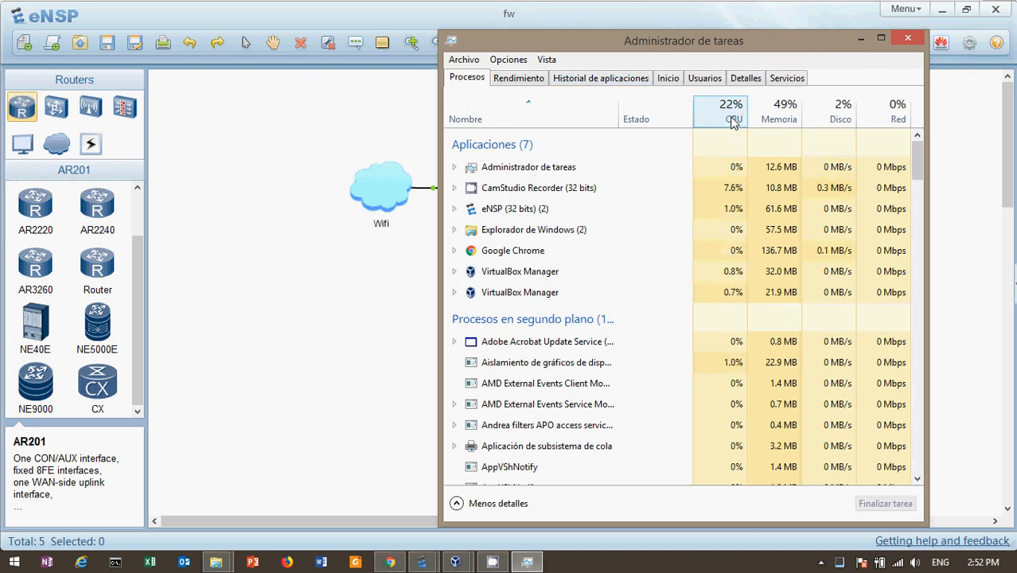
Step: Close Task Manager to reveal the fw topology, then show the hidden tray icons
click(908, 41)
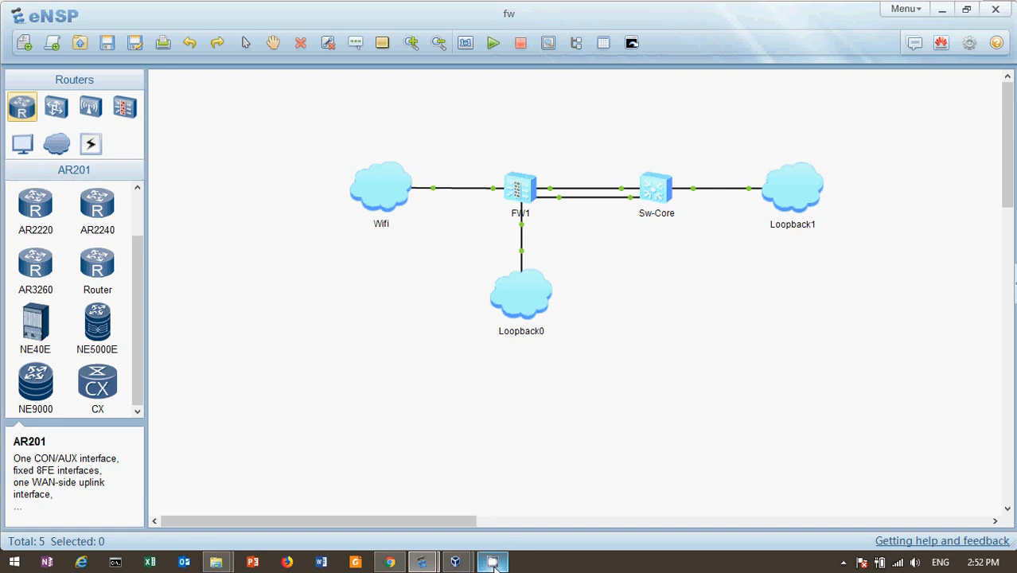
click(843, 563)
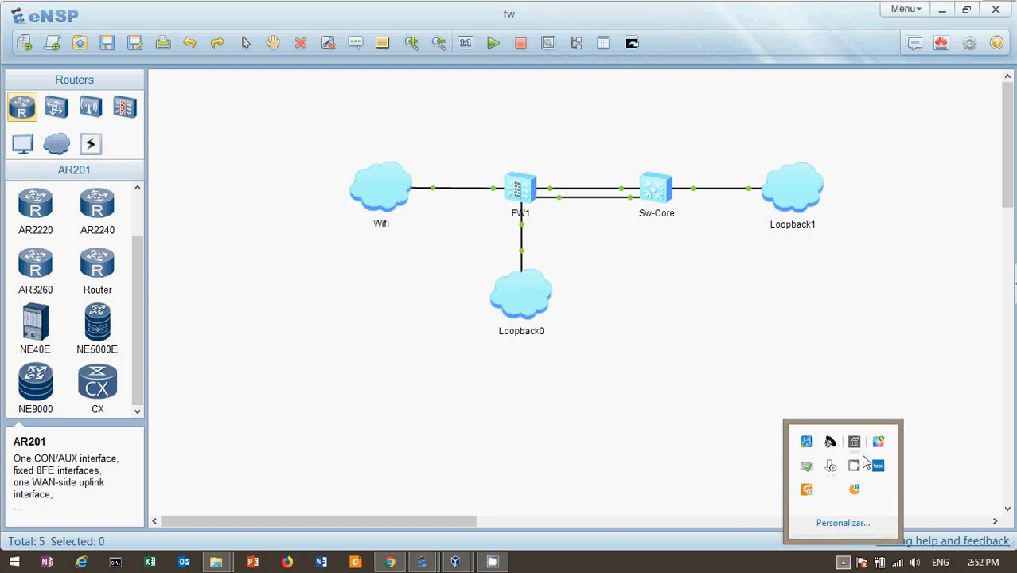